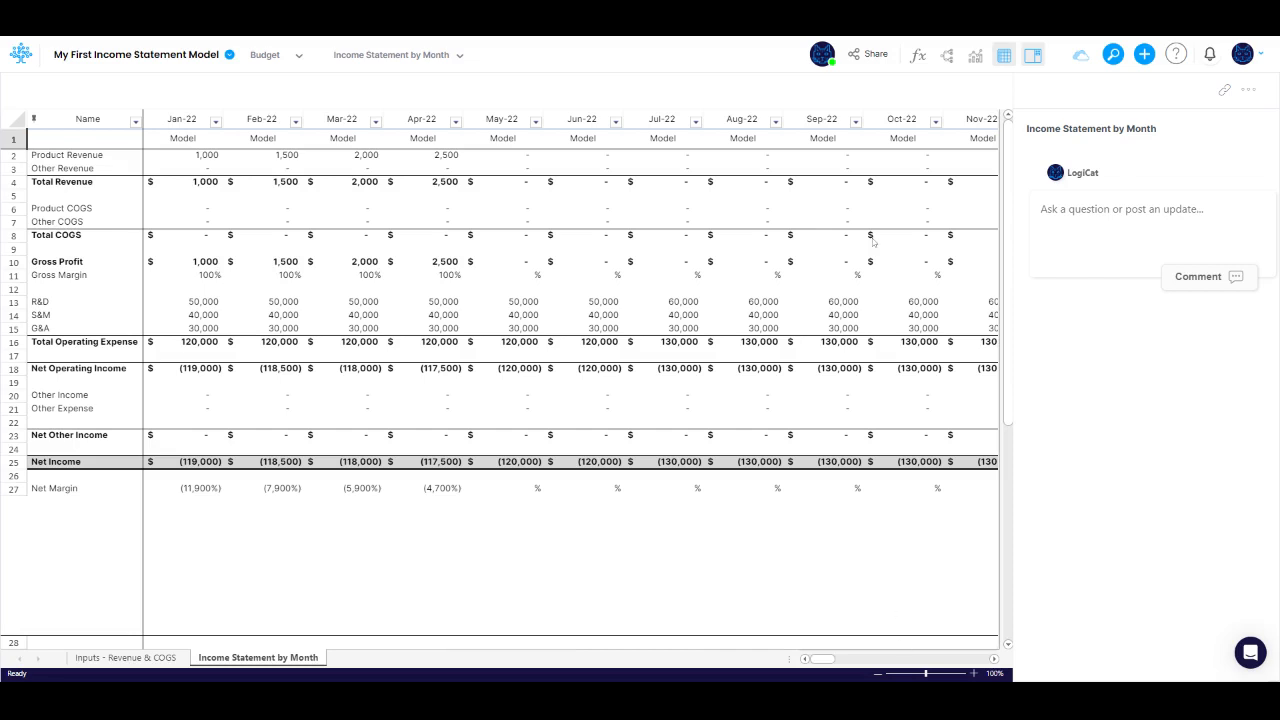
Step: Show the model diagram and expand the Revenue schedule and its Product Revenue component
click(945, 57)
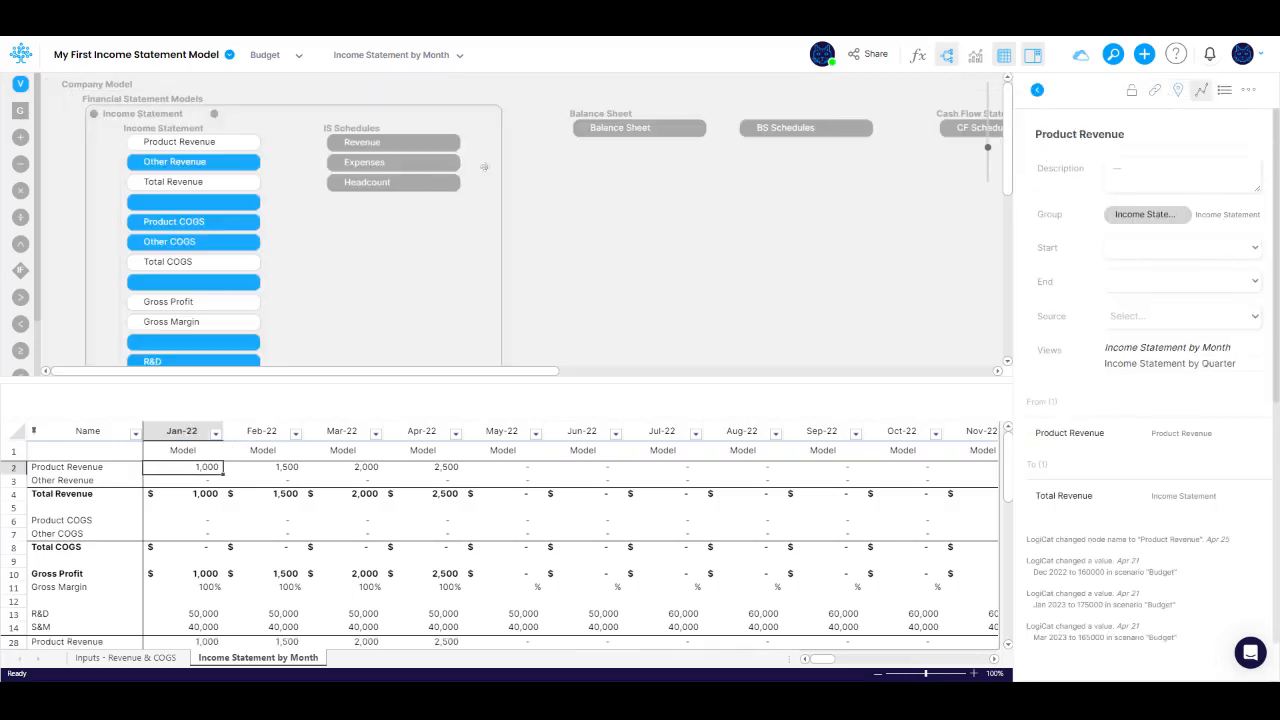
click(401, 143)
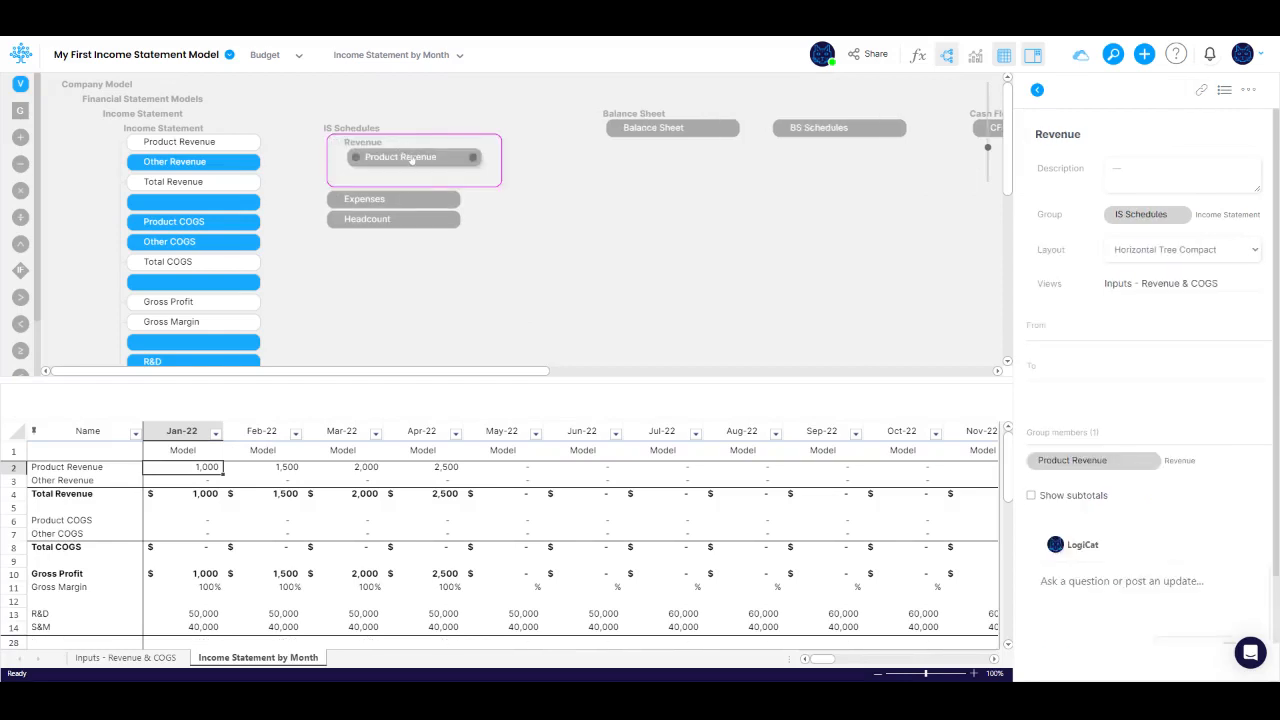
click(413, 157)
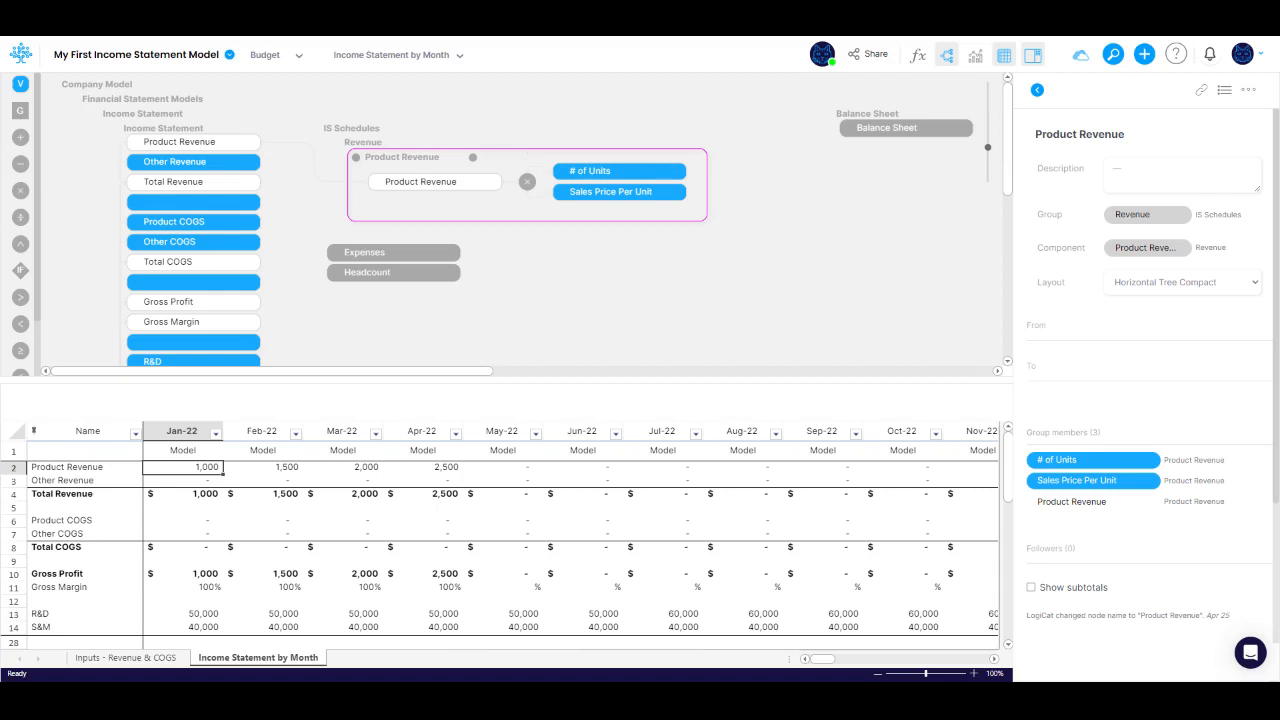
Step: Delete the link between the component's Product Revenue node and the Income Statement's Product Revenue node
click(390, 182)
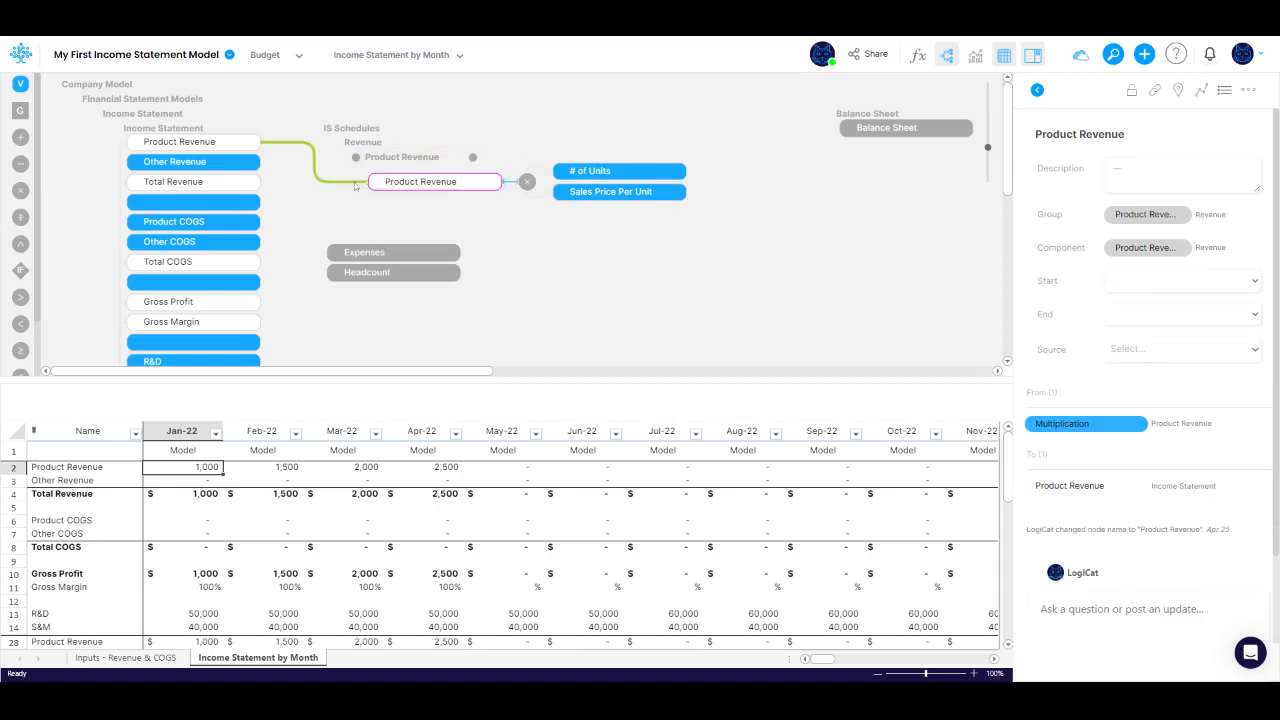
click(343, 183)
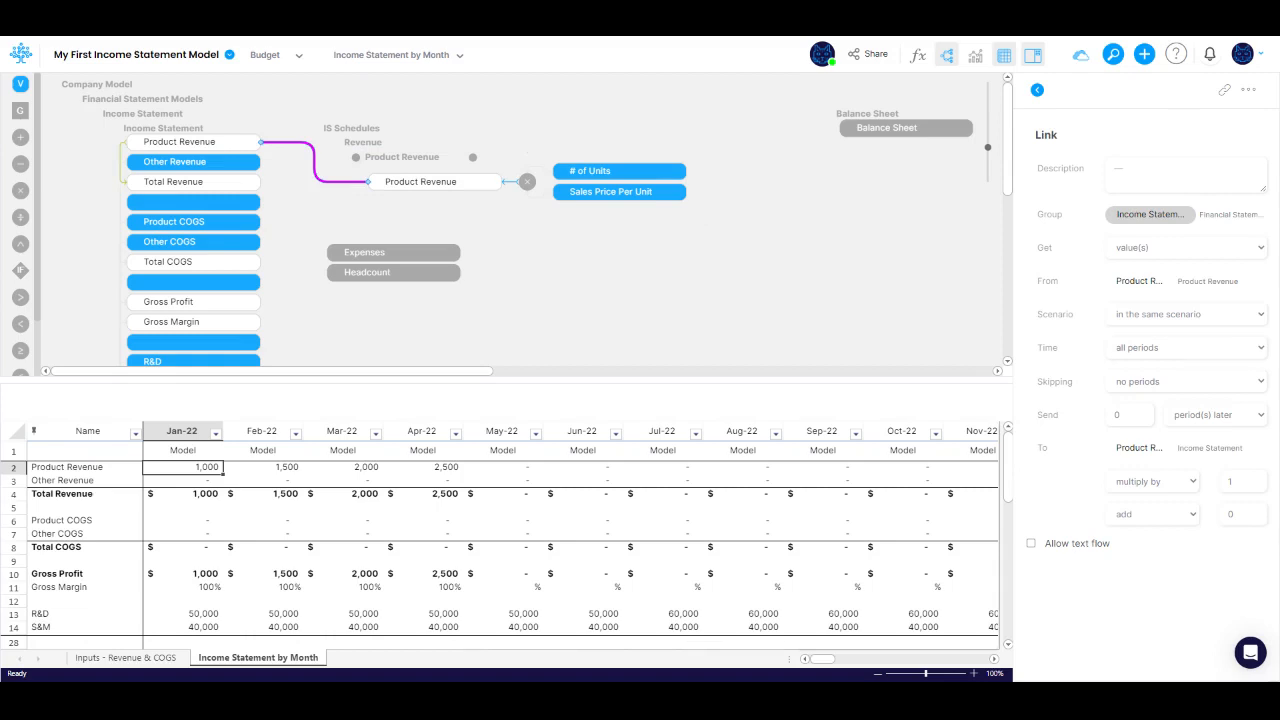
key(Delete)
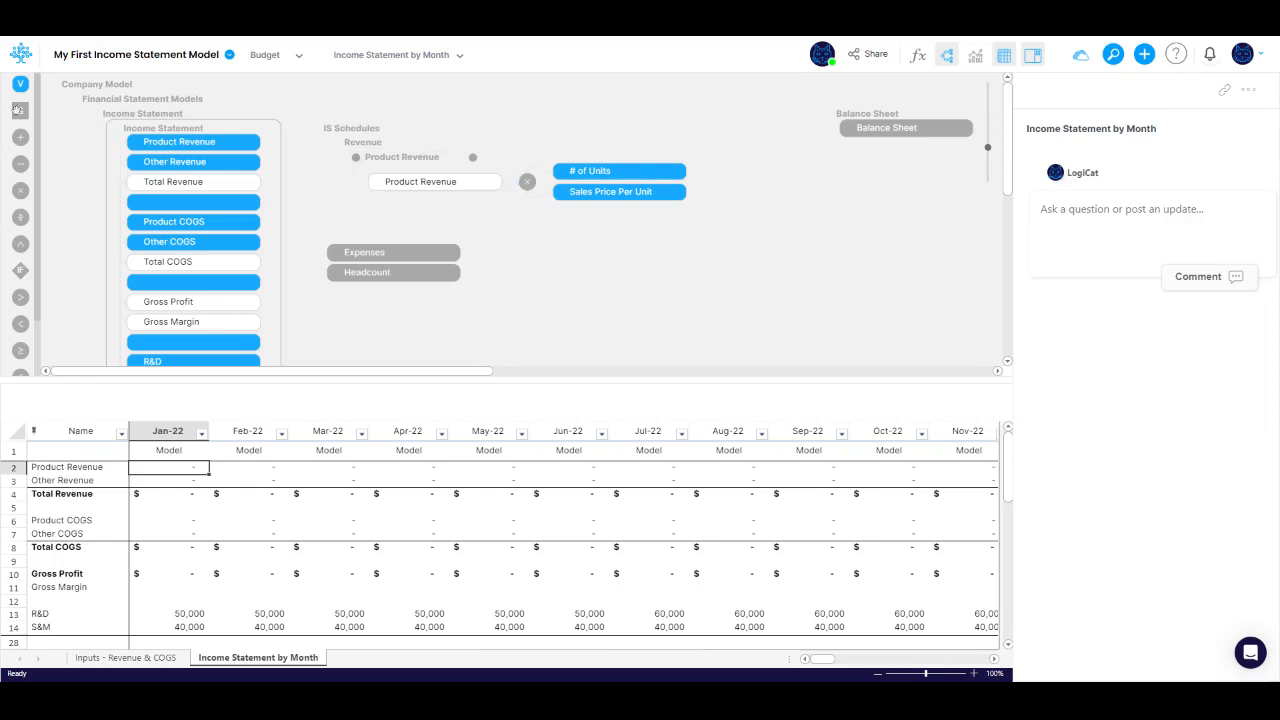
Step: Add a new group named IS Component Leaders inside the outer Income Statement group
drag(19, 110, 750, 135)
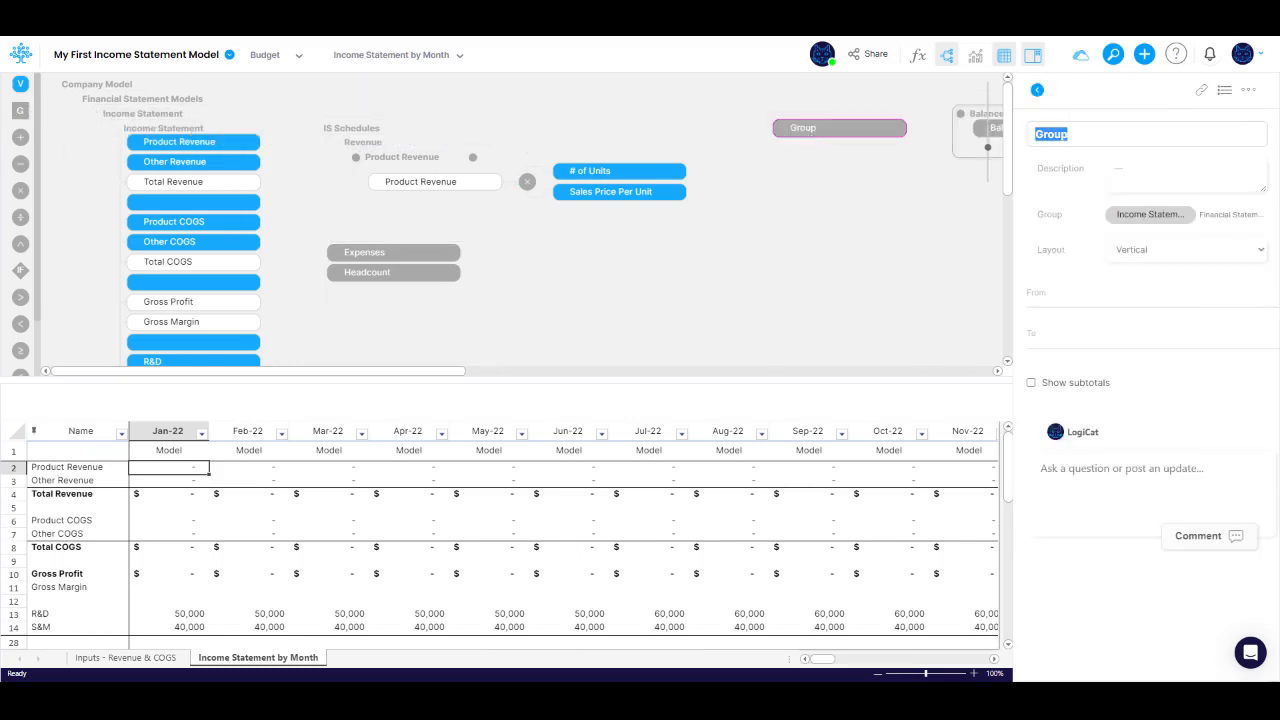
text(IS Component Leaders)
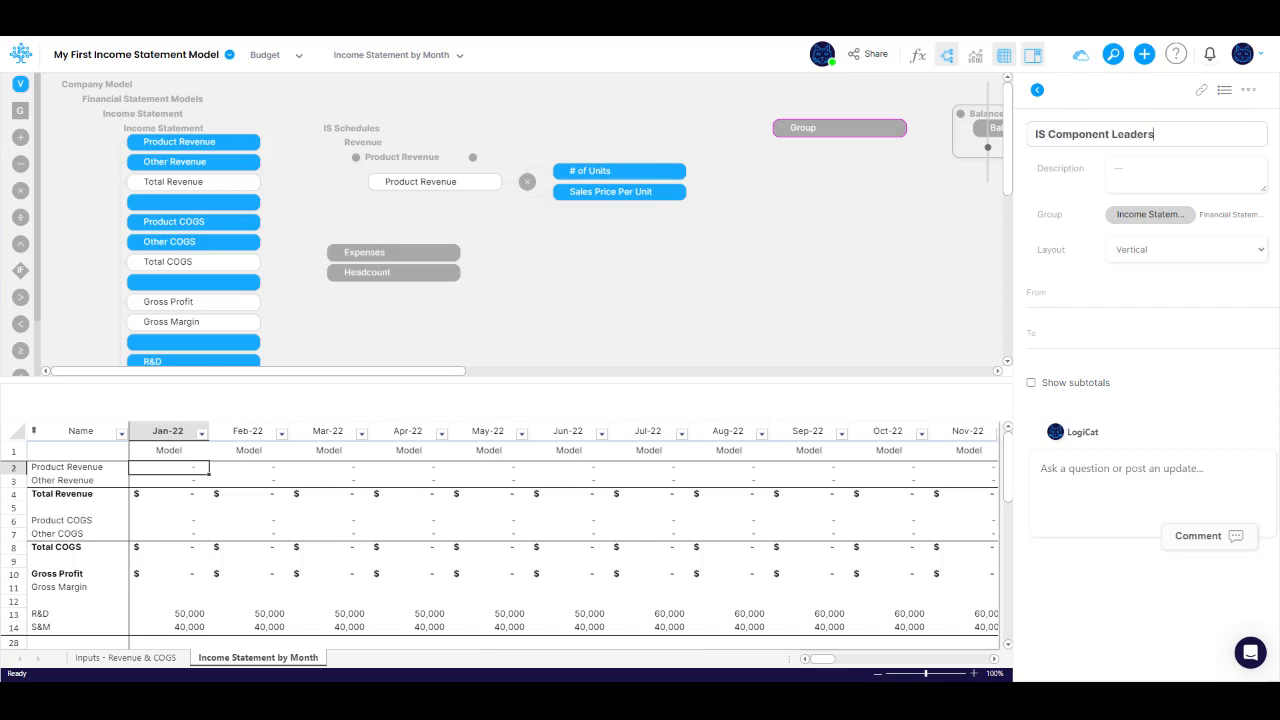
key(Tab)
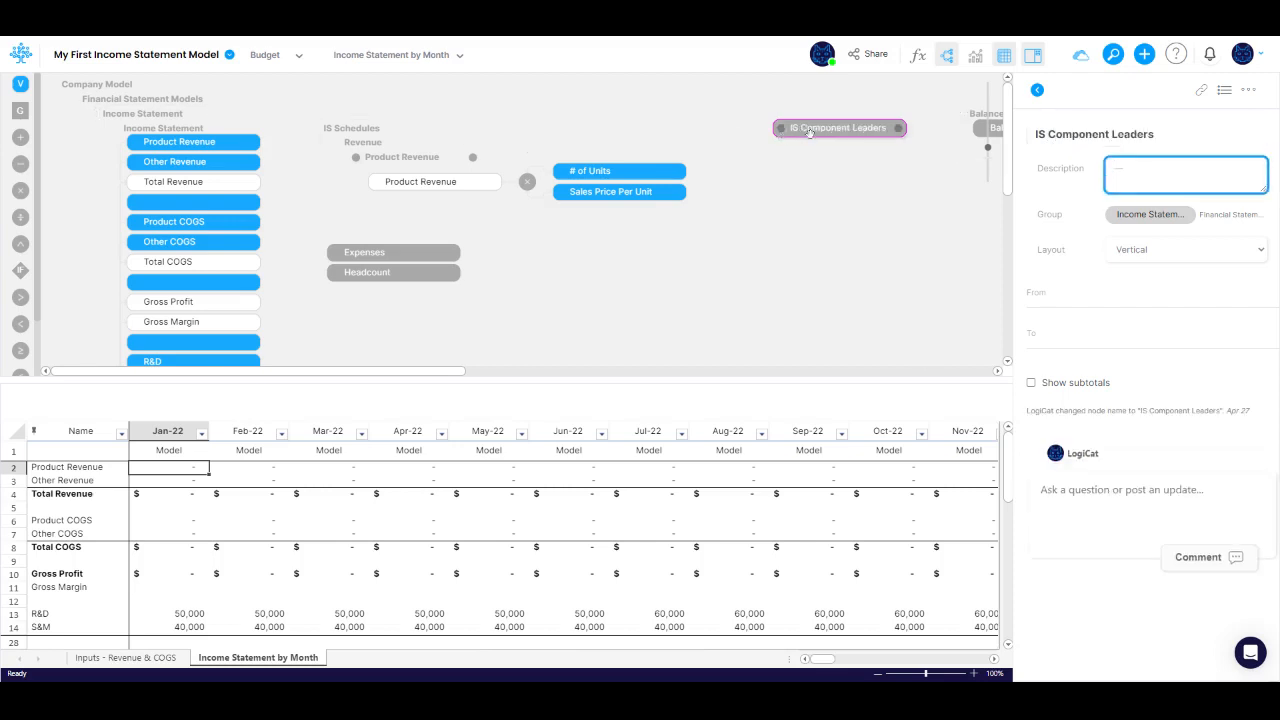
Step: Expand IS Component Leaders and move the Product Revenue component from the Revenue schedule into it
click(810, 128)
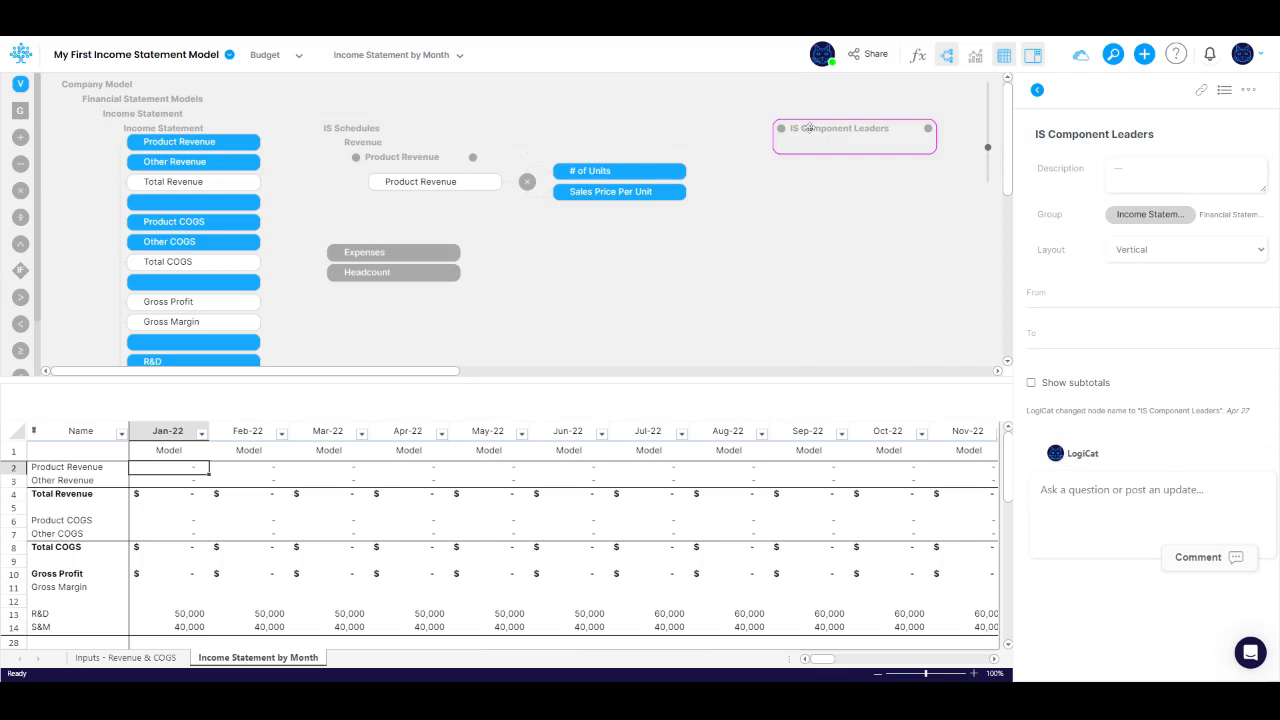
click(393, 162)
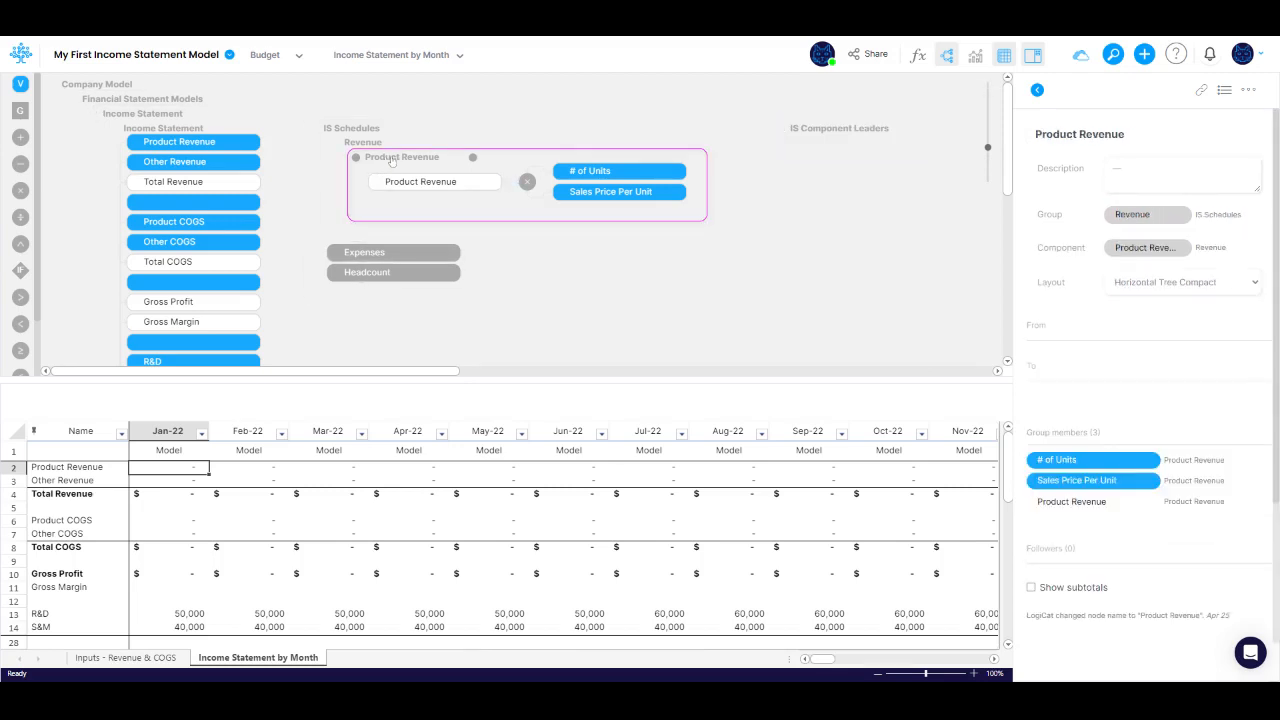
drag(393, 162, 841, 147)
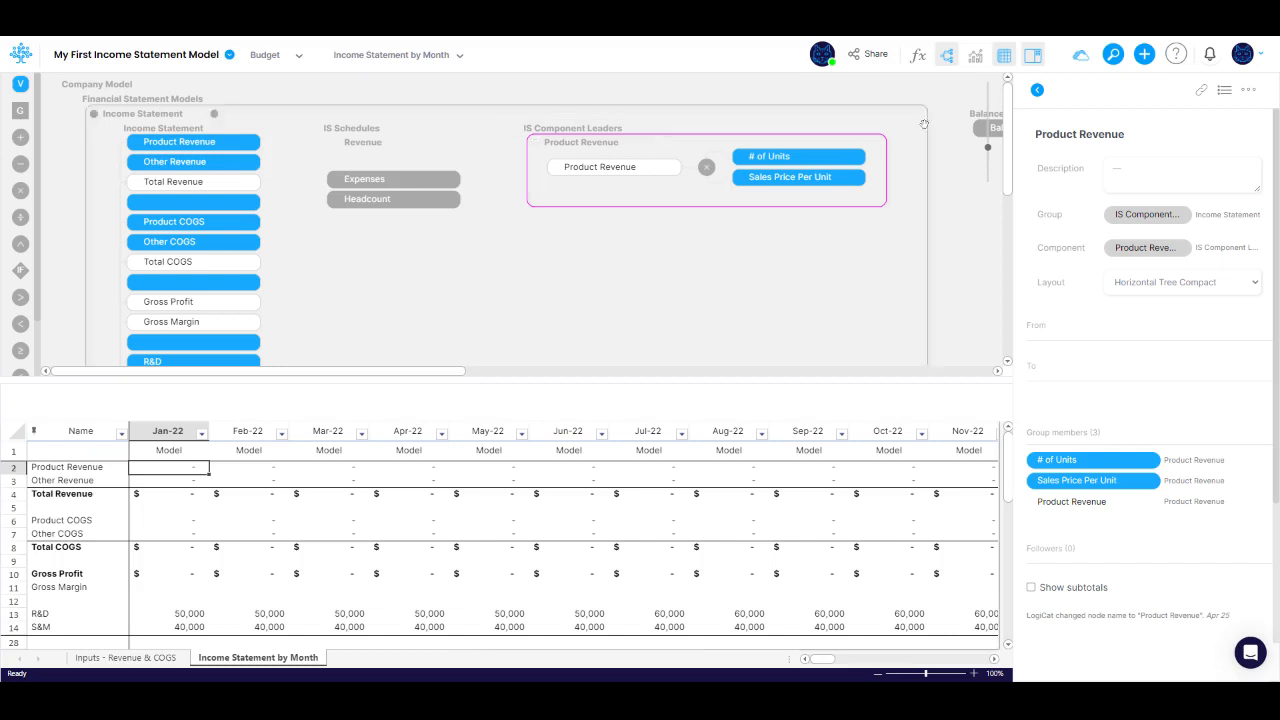
Step: Rename the Product Revenue component as Product
drag(1126, 134, 1077, 134)
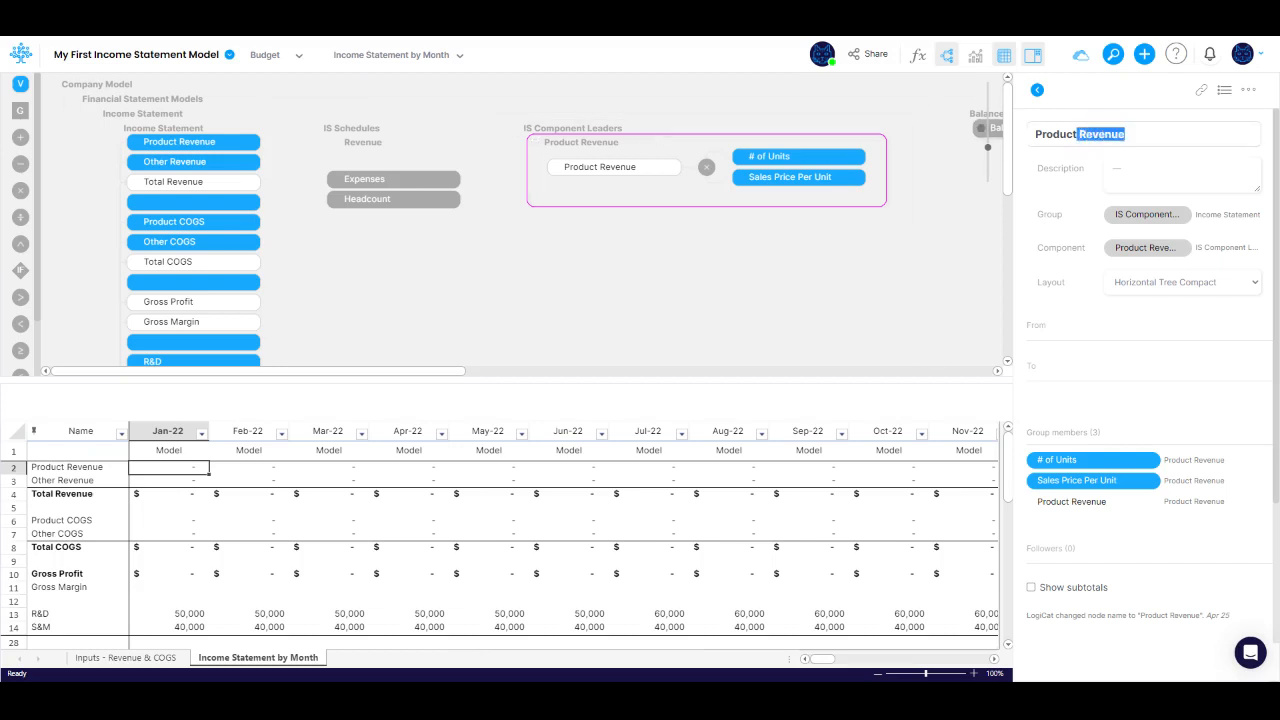
key(BackSpace)
key(Return)
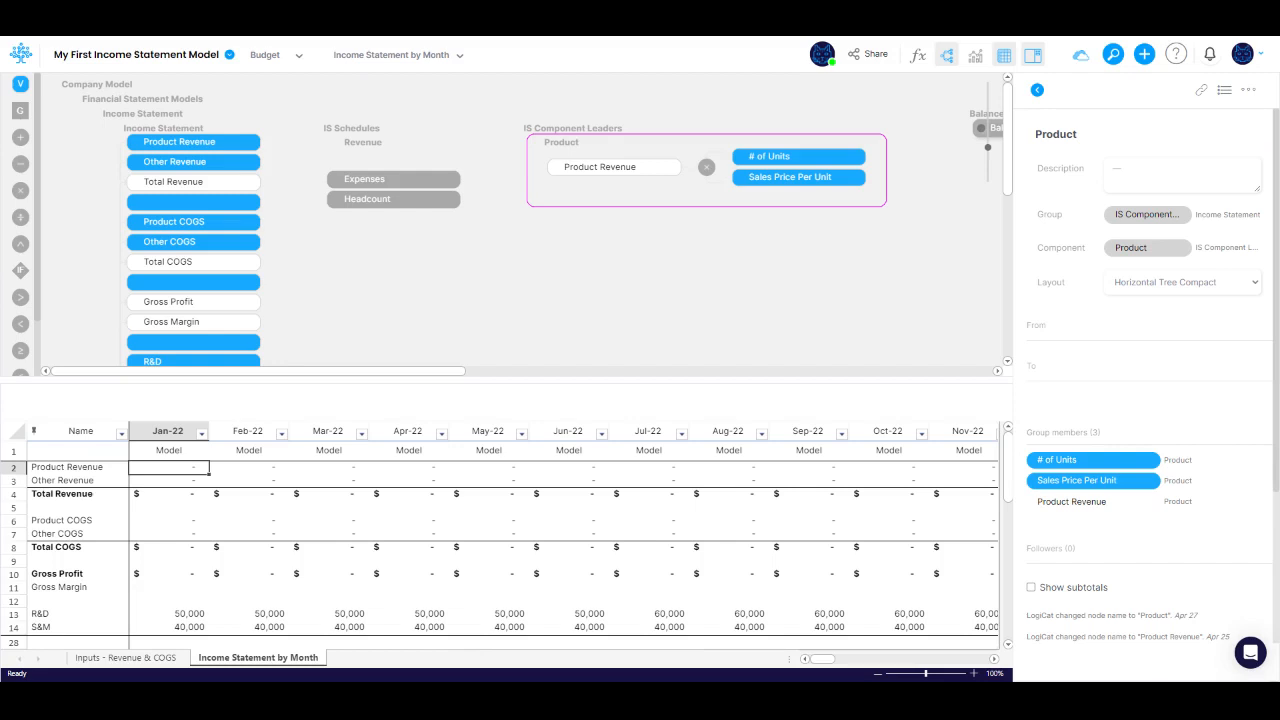
Step: Insert a clone of the Product component and move it into the Revenue group under IS Schedules
right_click(566, 148)
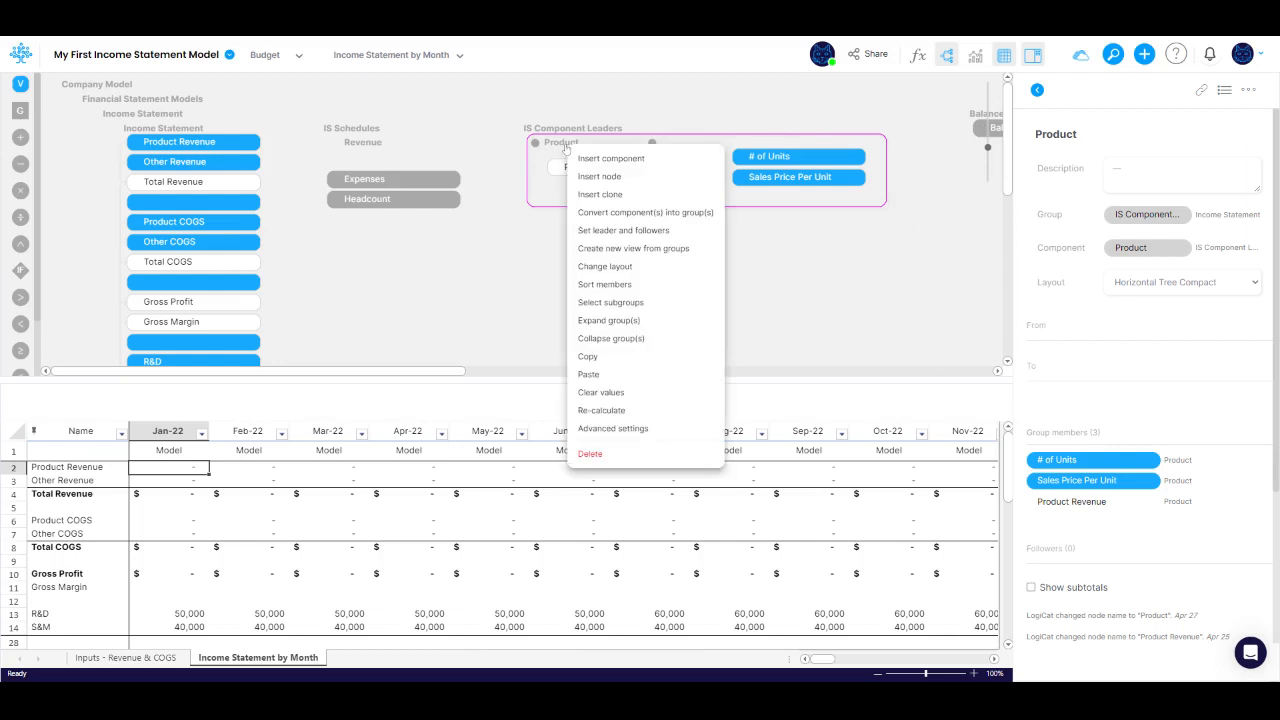
click(598, 194)
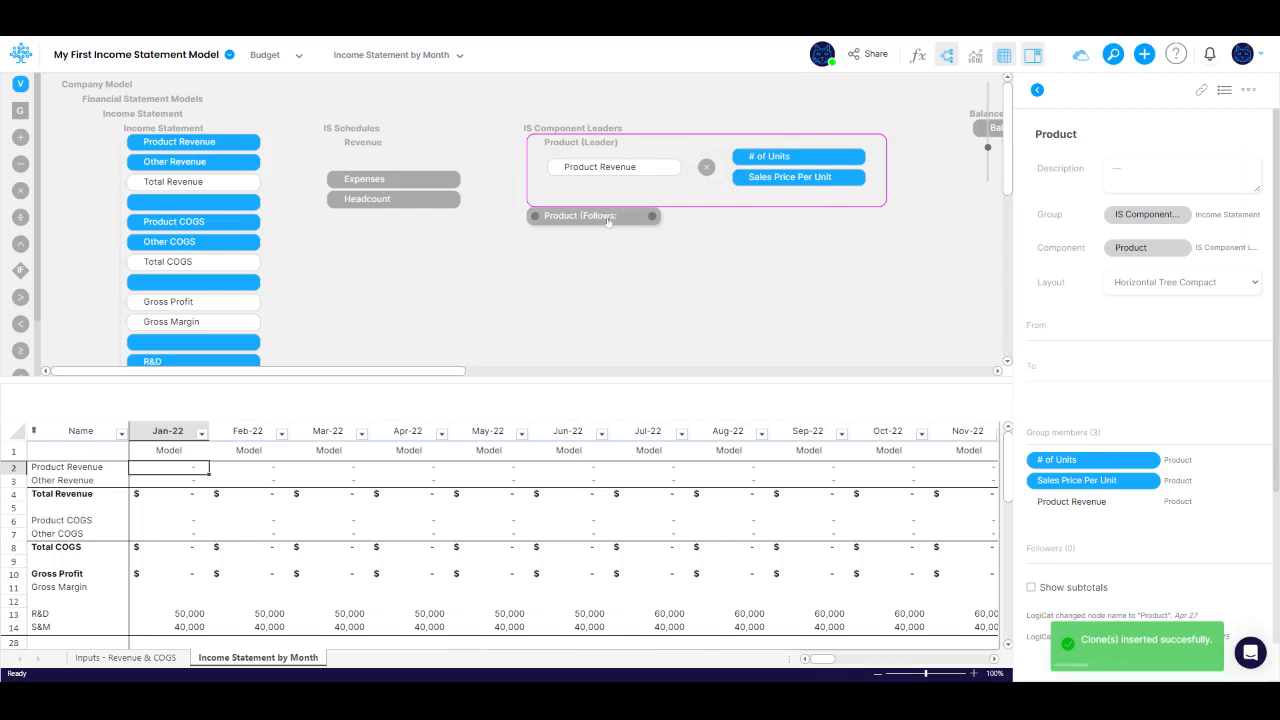
click(607, 219)
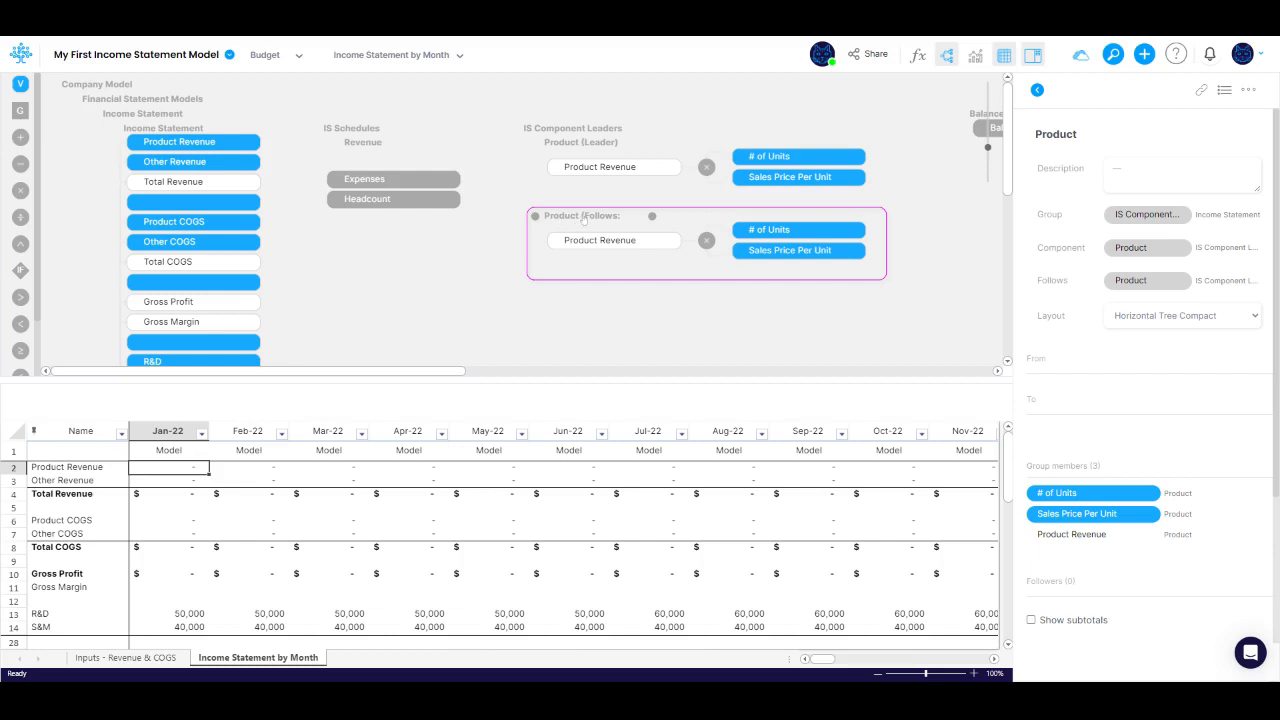
drag(584, 221, 379, 144)
click(376, 143)
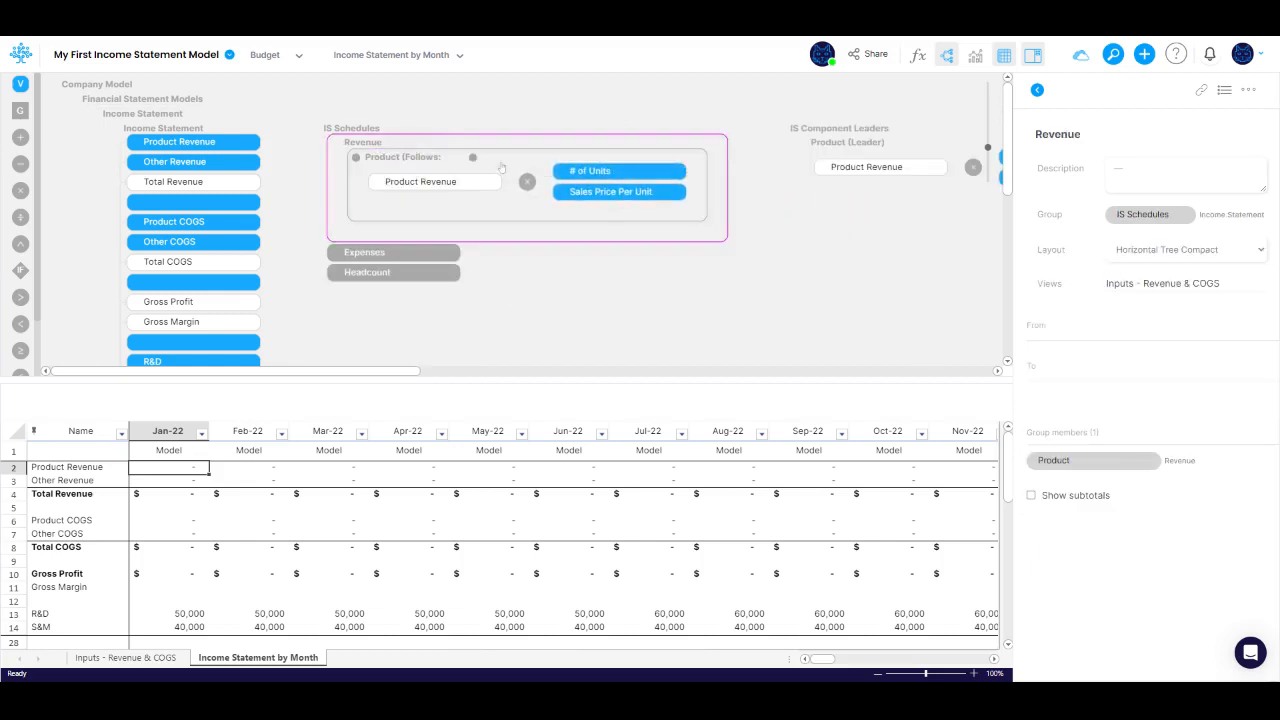
Step: Open the Inputs - Revenue & COGS view with the diagram and insert a second Product follower component in the Revenue group
click(1176, 284)
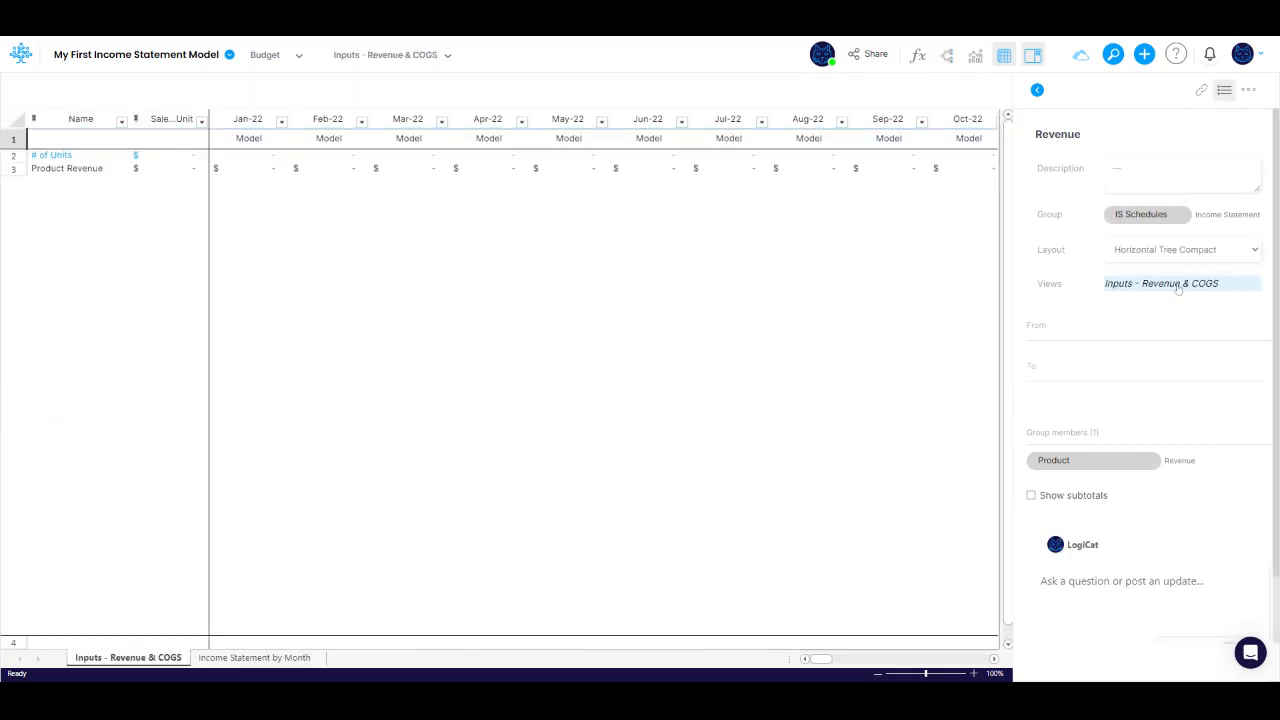
click(946, 56)
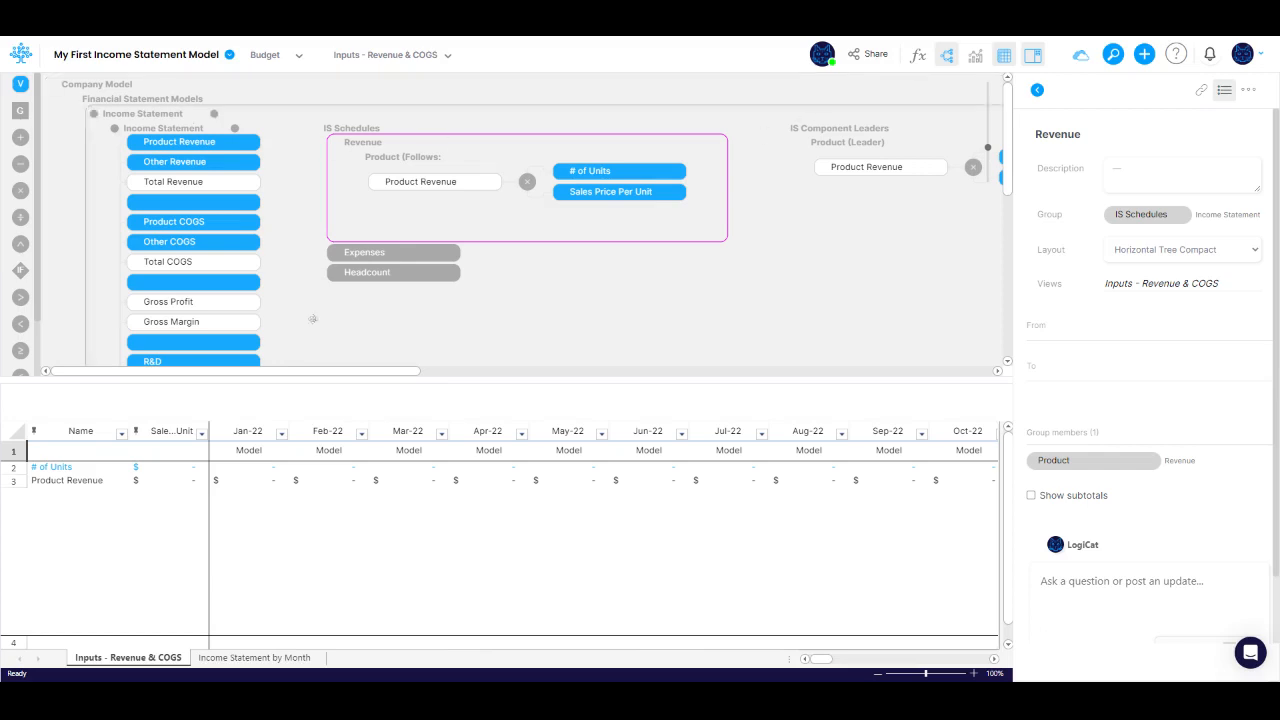
right_click(89, 484)
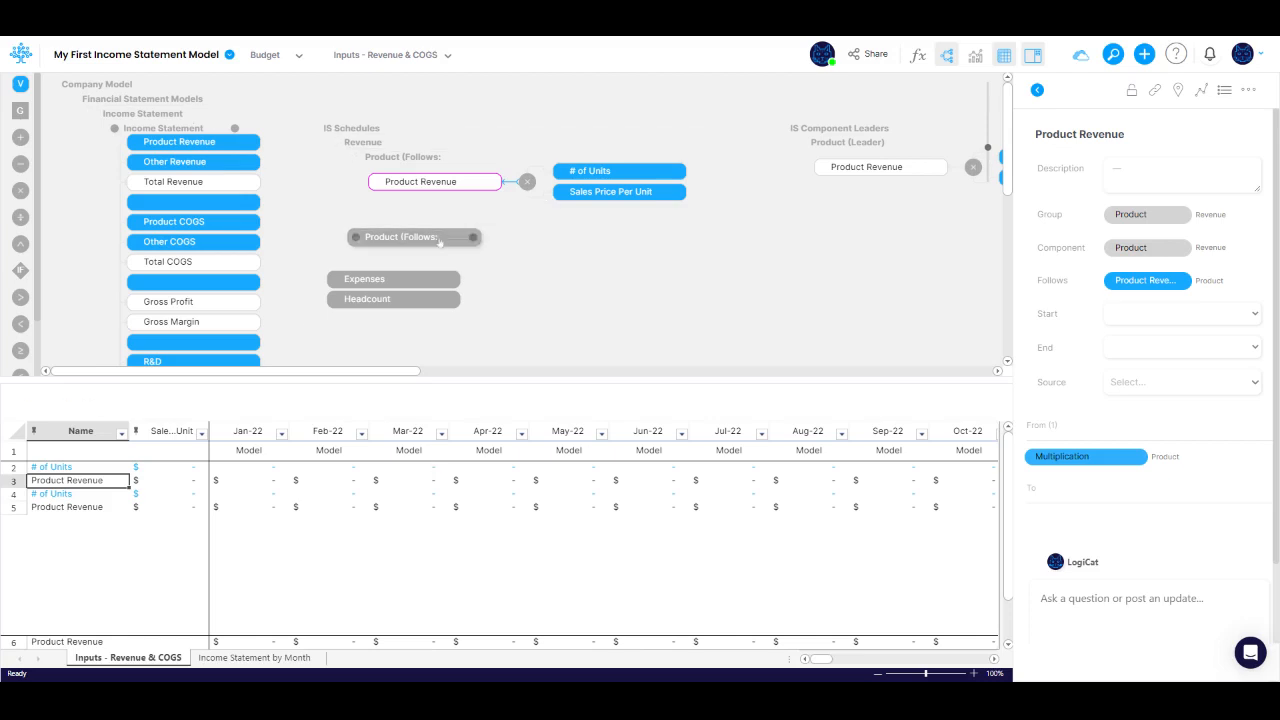
click(439, 240)
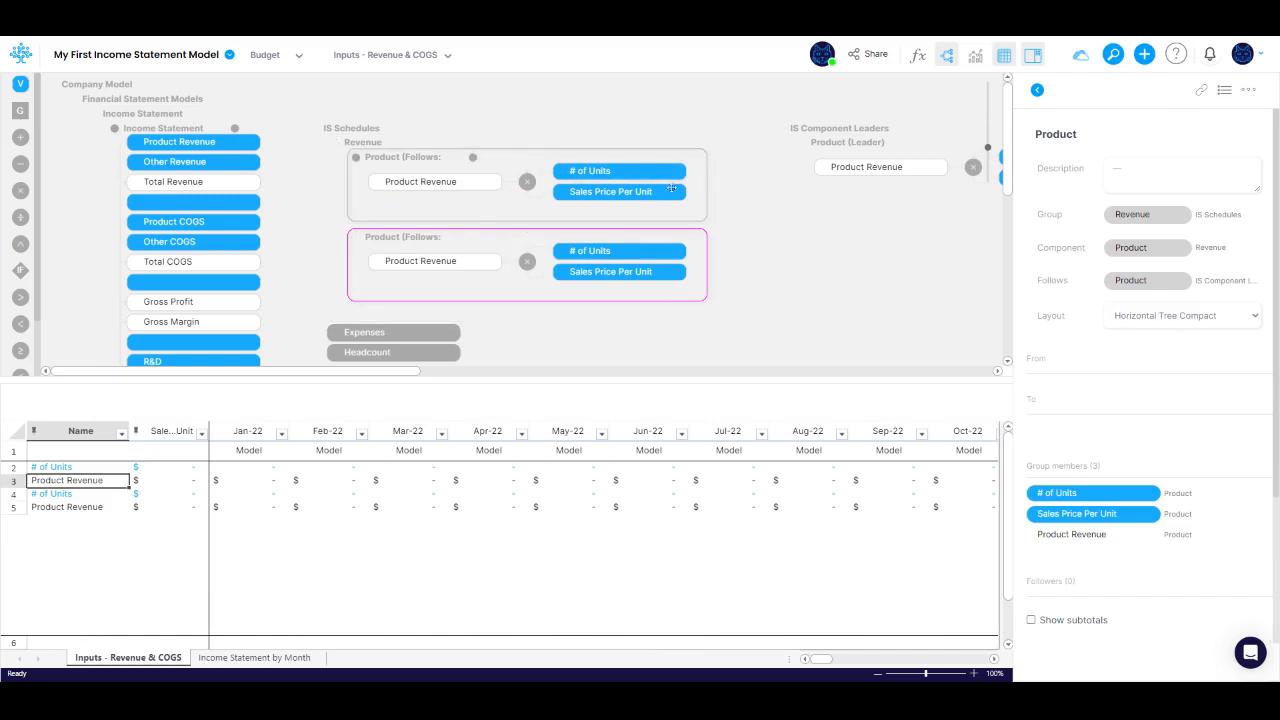
Step: Add a variable named Cost Per Unit to the Product leader component
drag(895, 249, 662, 271)
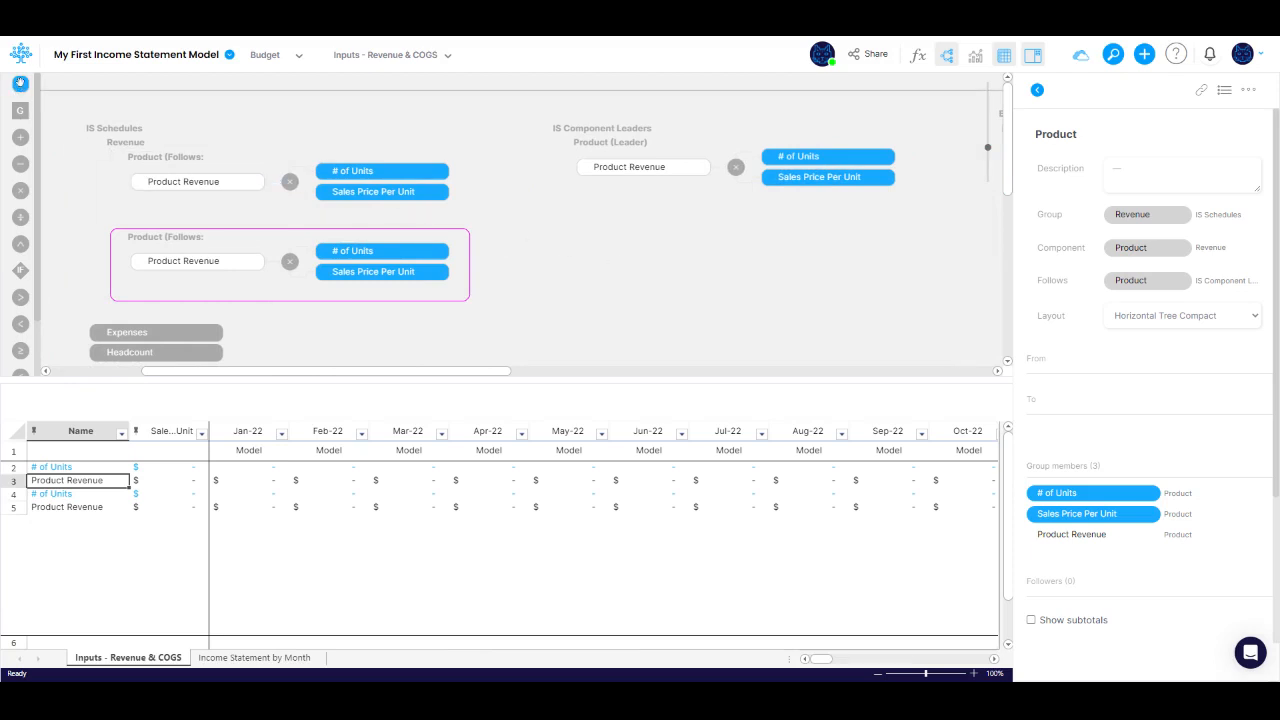
drag(20, 84, 655, 193)
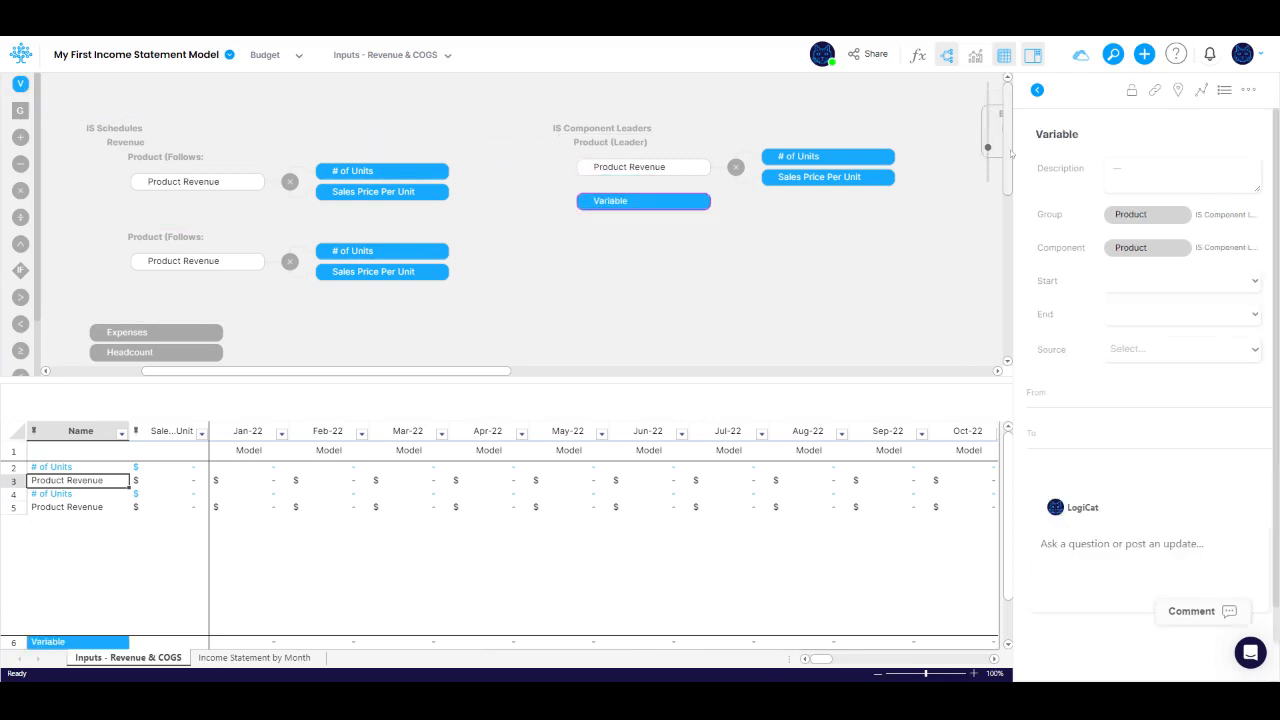
text(Cost Per Unit)
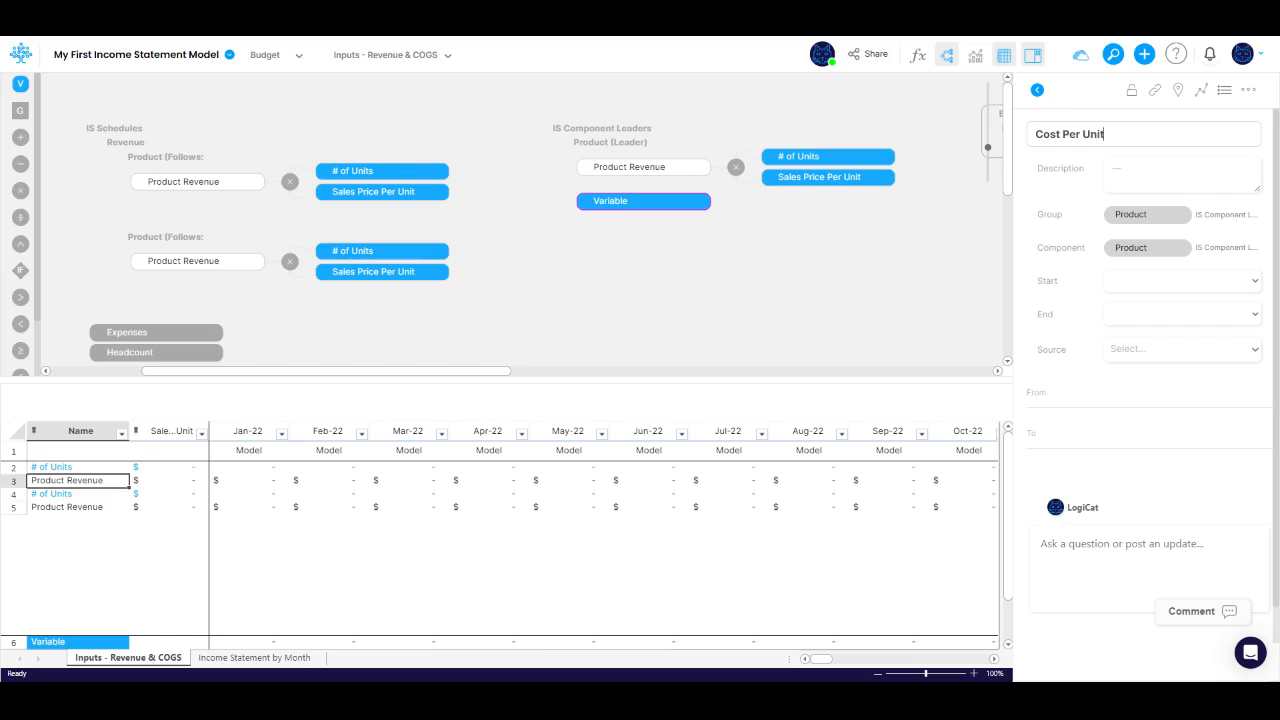
key(Tab)
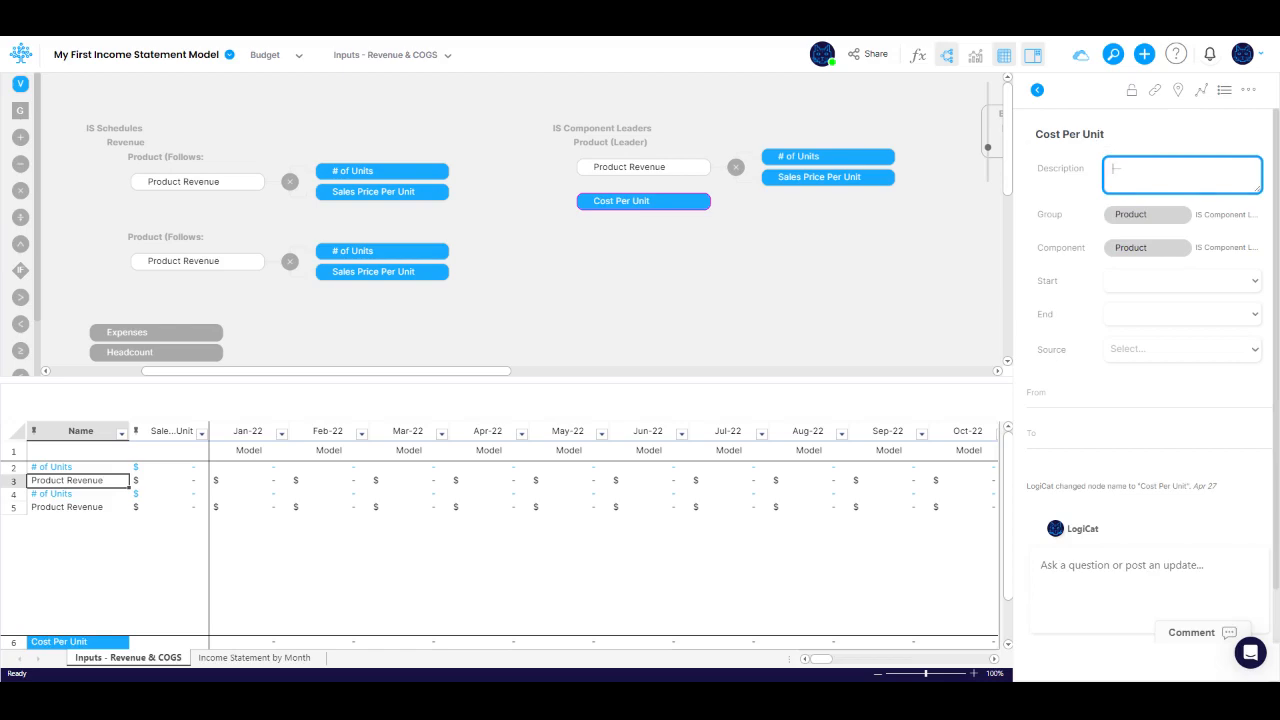
Step: Set the Cost Per Unit node's advanced settings to type Constant, format $ USD and 0 decimals
right_click(666, 201)
click(714, 436)
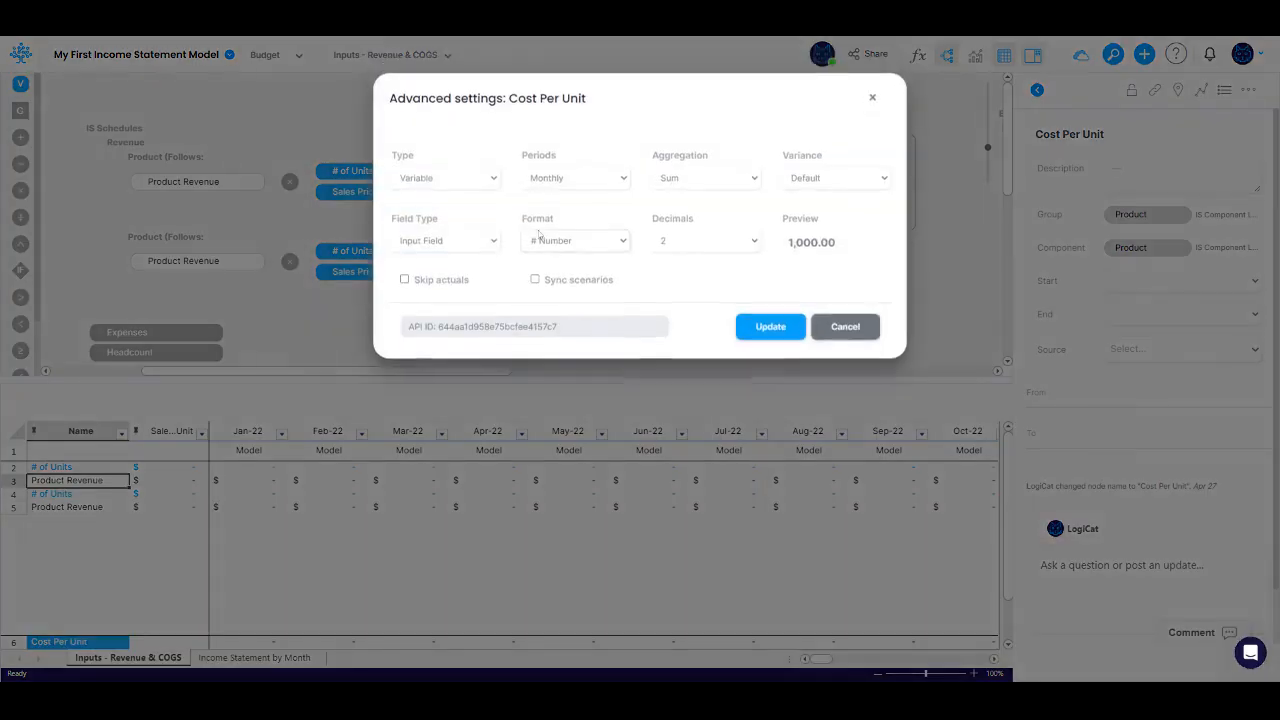
click(461, 187)
click(467, 208)
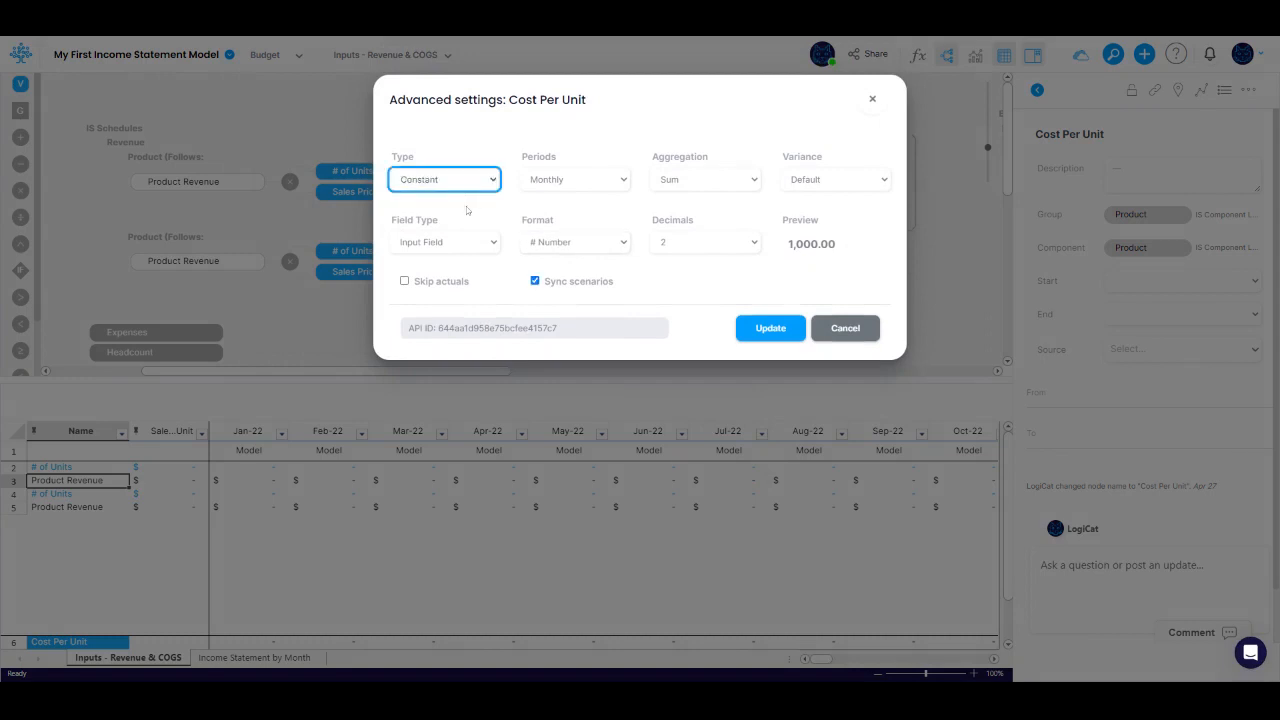
click(603, 247)
click(592, 284)
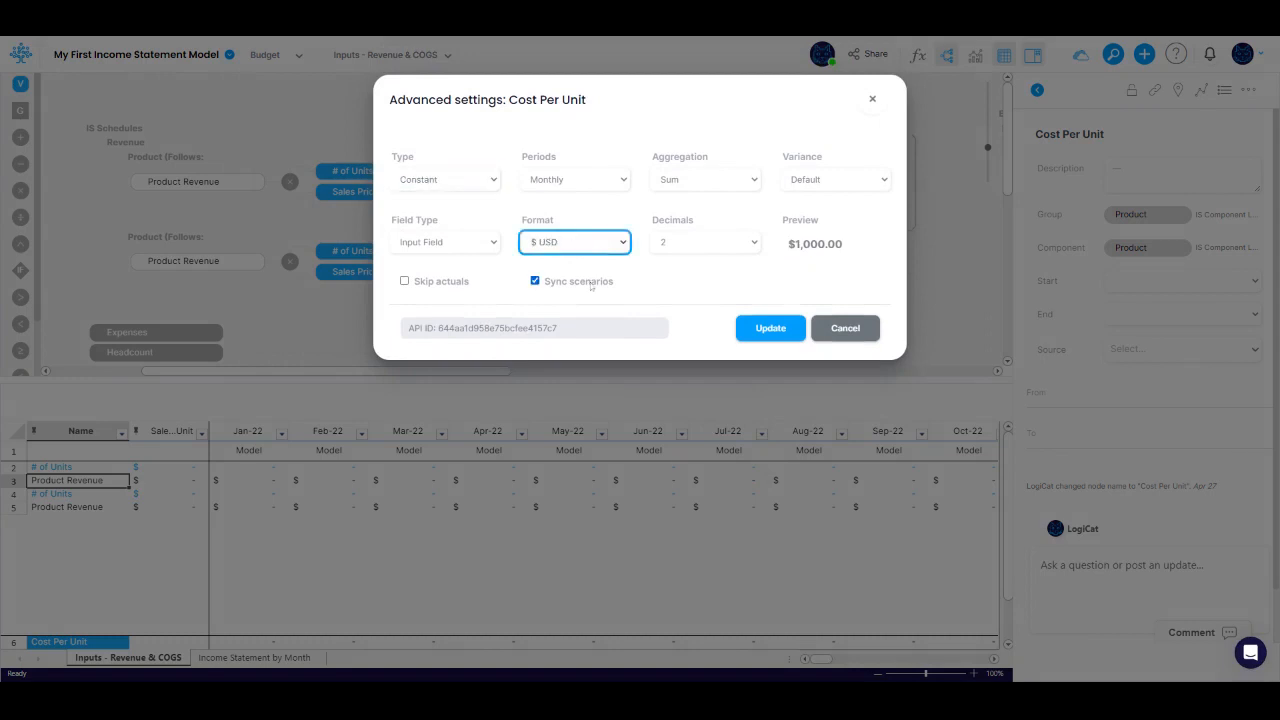
click(709, 249)
click(705, 262)
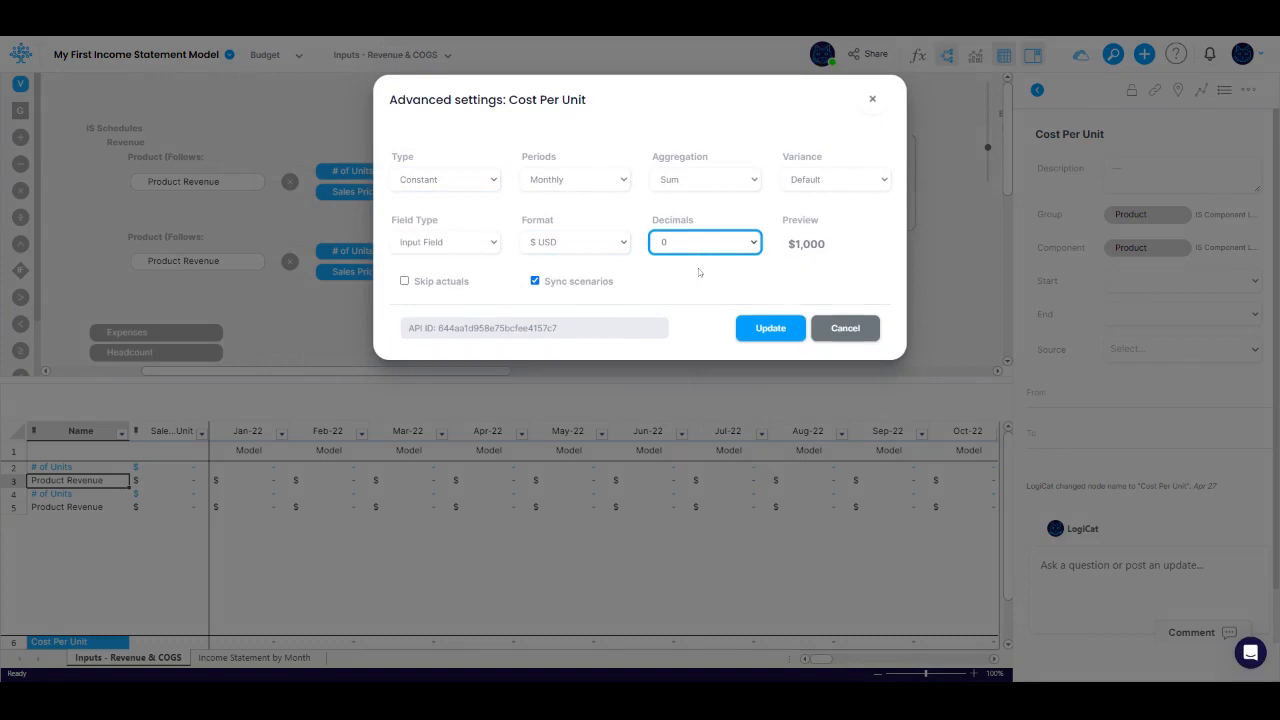
click(774, 332)
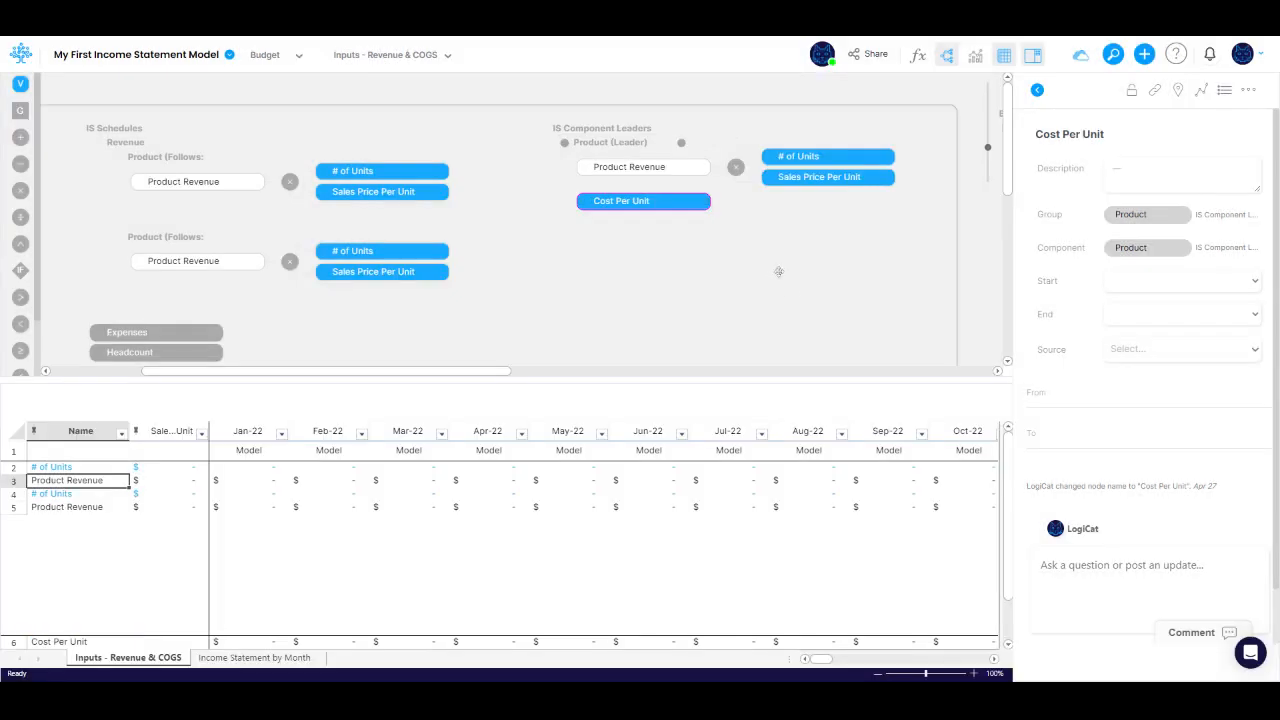
Step: Add a variable named Product COGS to the Product leader component
drag(20, 83, 676, 207)
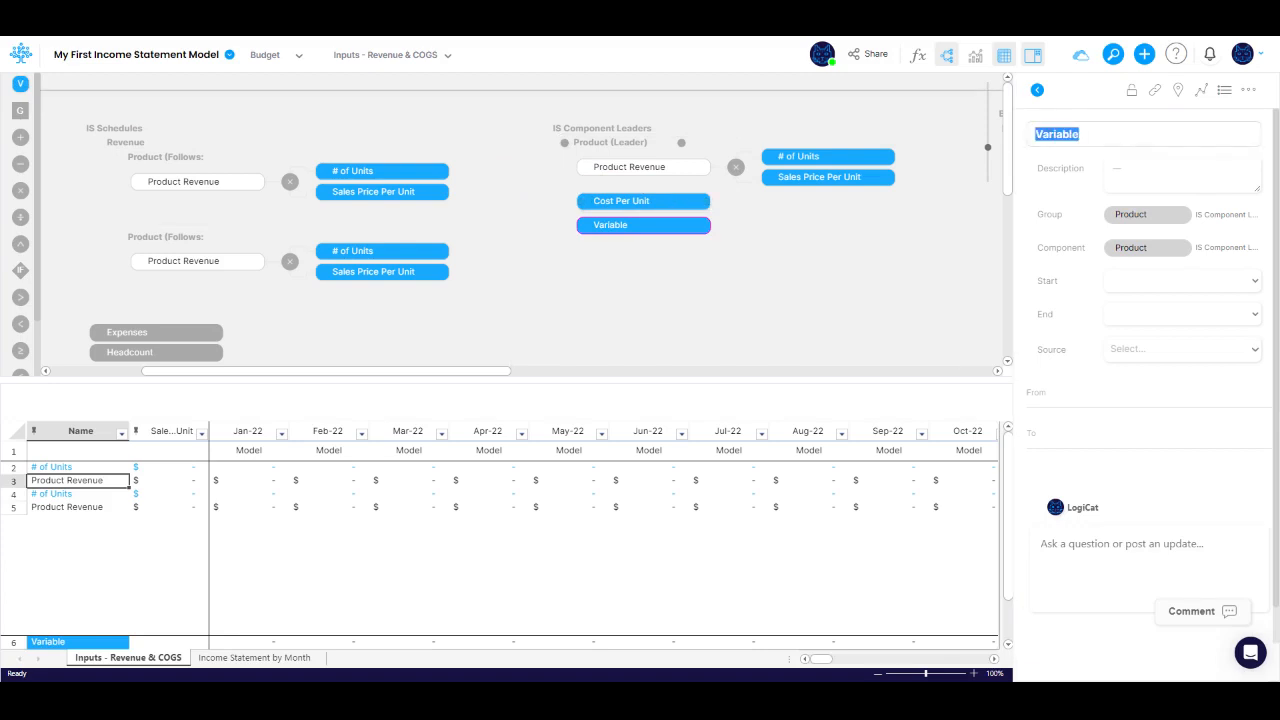
text(Product COGS)
key(Tab)
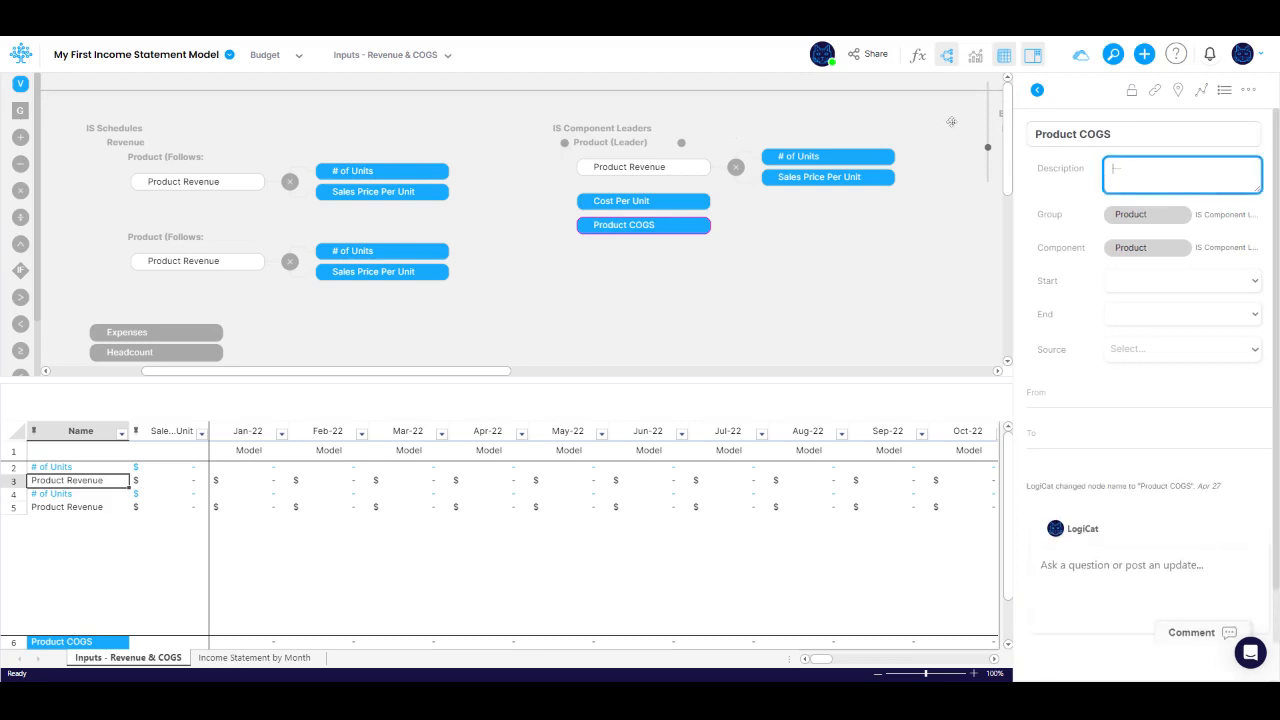
Step: Add a multiplication node to the Product leader component and link it into Product COGS
drag(19, 190, 666, 228)
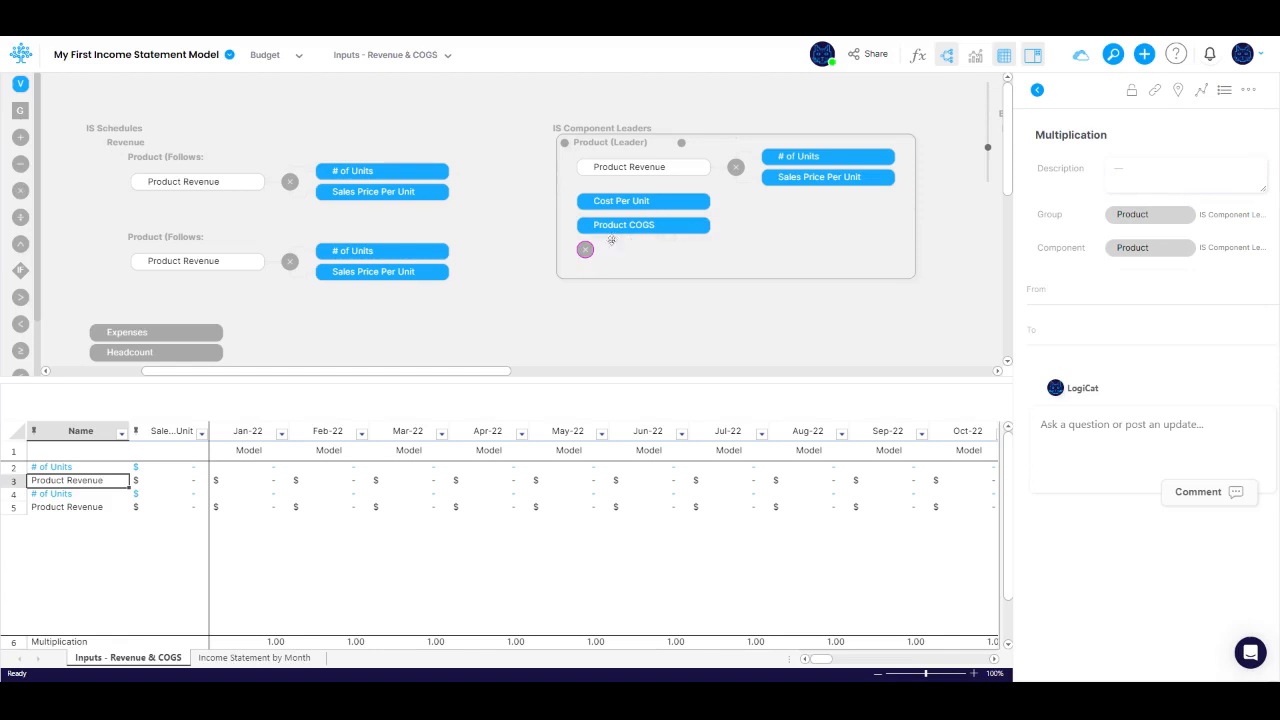
drag(585, 249, 710, 229)
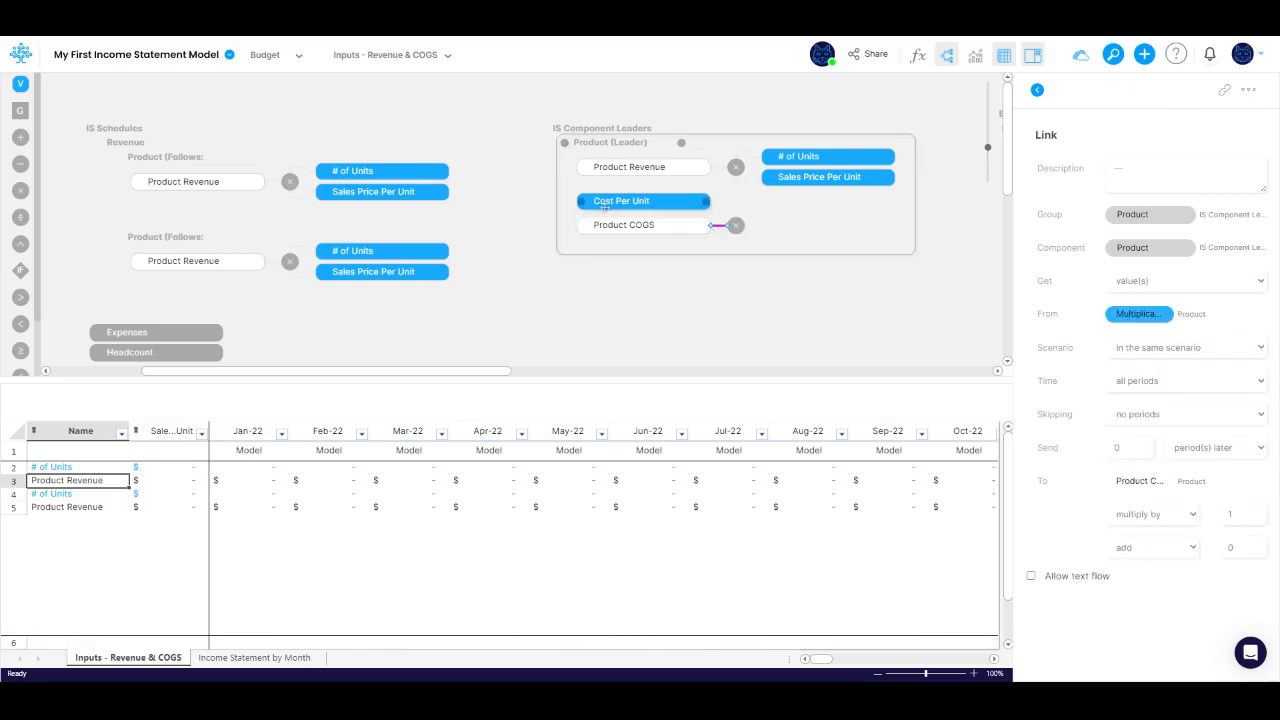
Step: Link Cost Per Unit and # of Units into the leader's Product COGS multiplication node, and update the Product leader's followers
drag(581, 205, 738, 245)
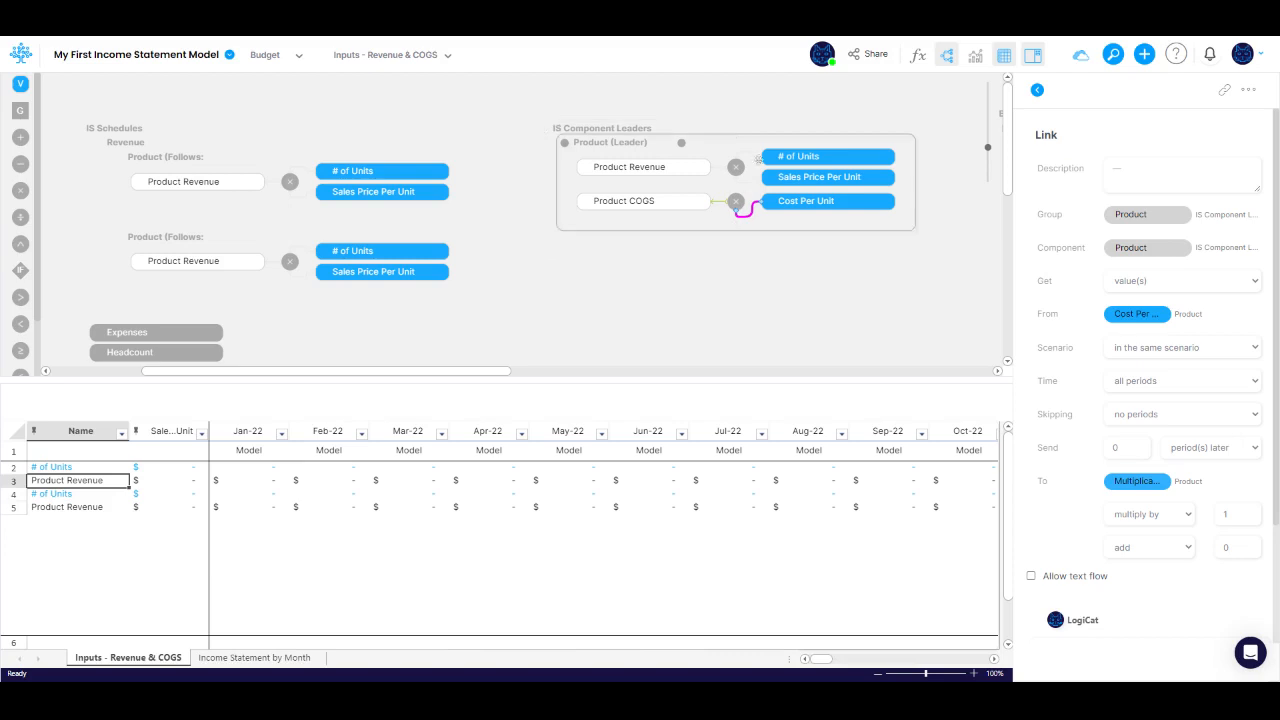
drag(750, 175, 741, 202)
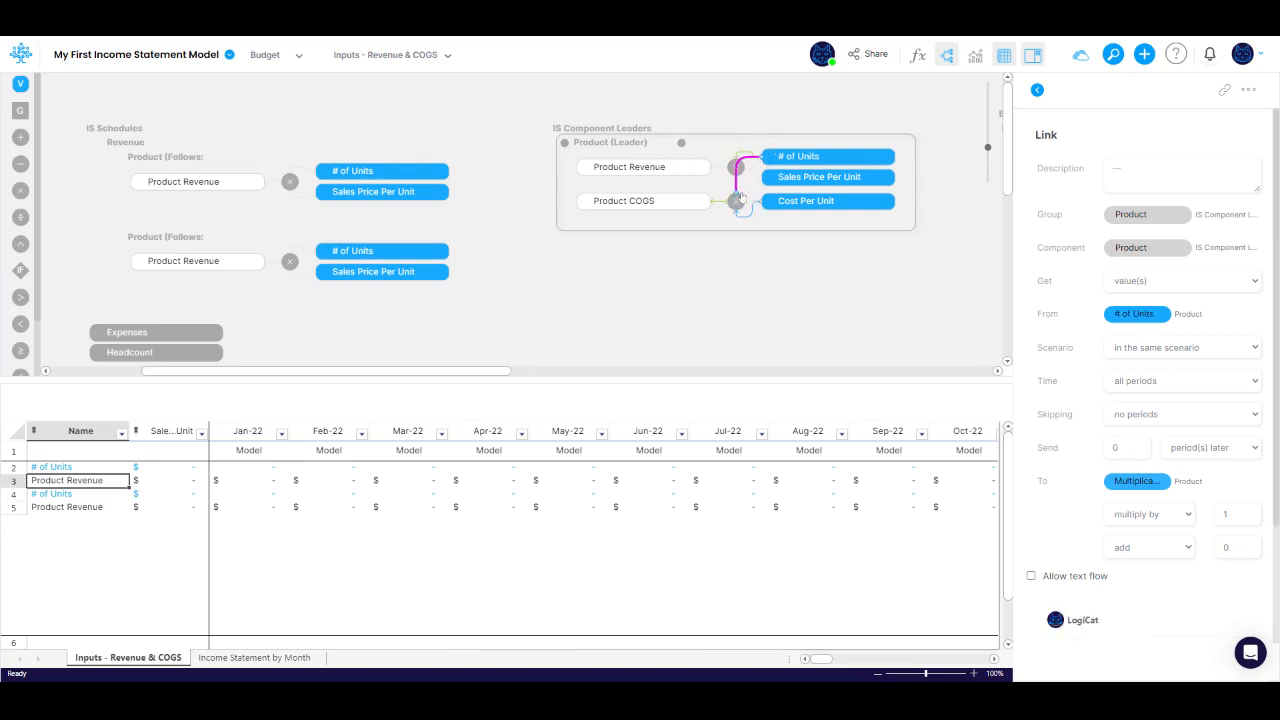
click(797, 157)
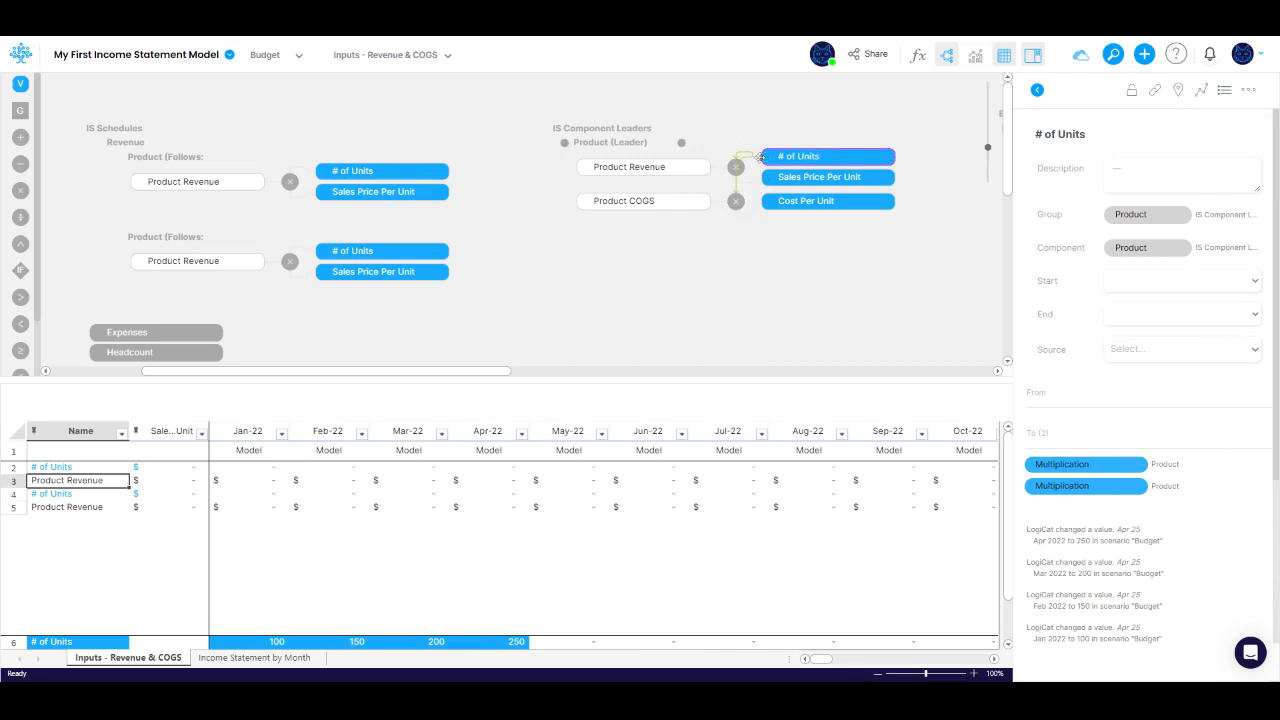
right_click(627, 147)
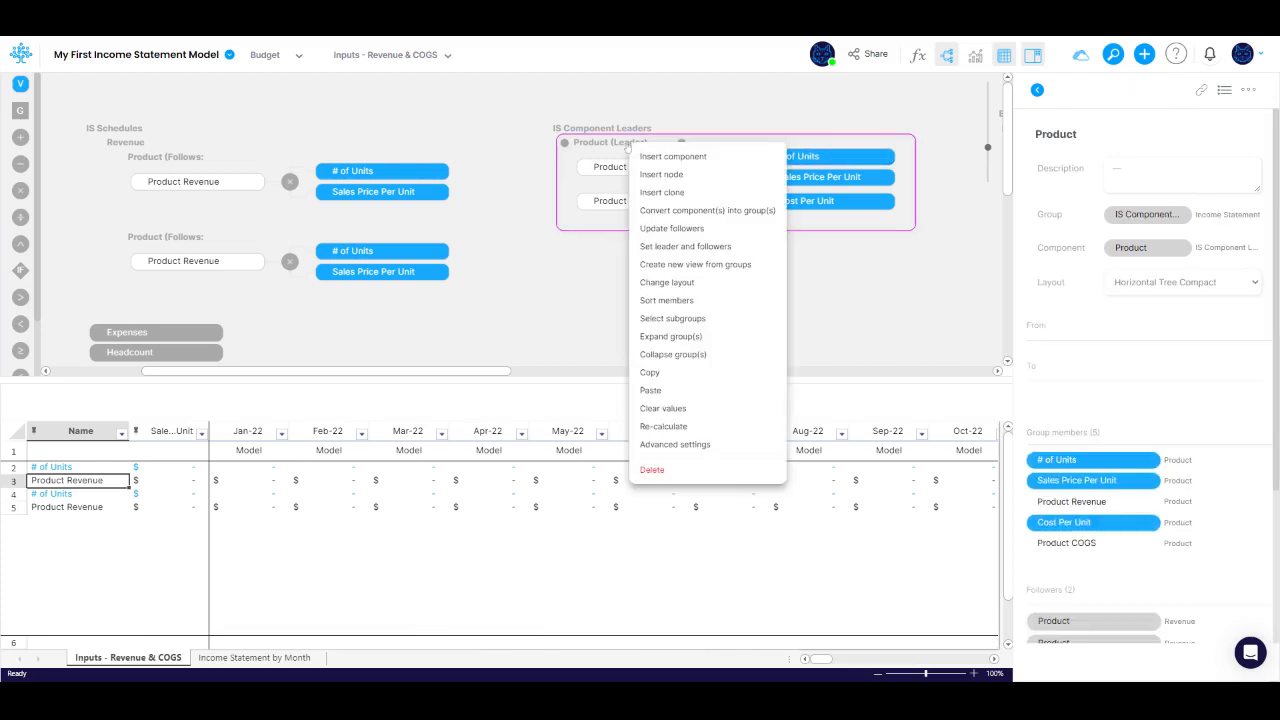
click(670, 229)
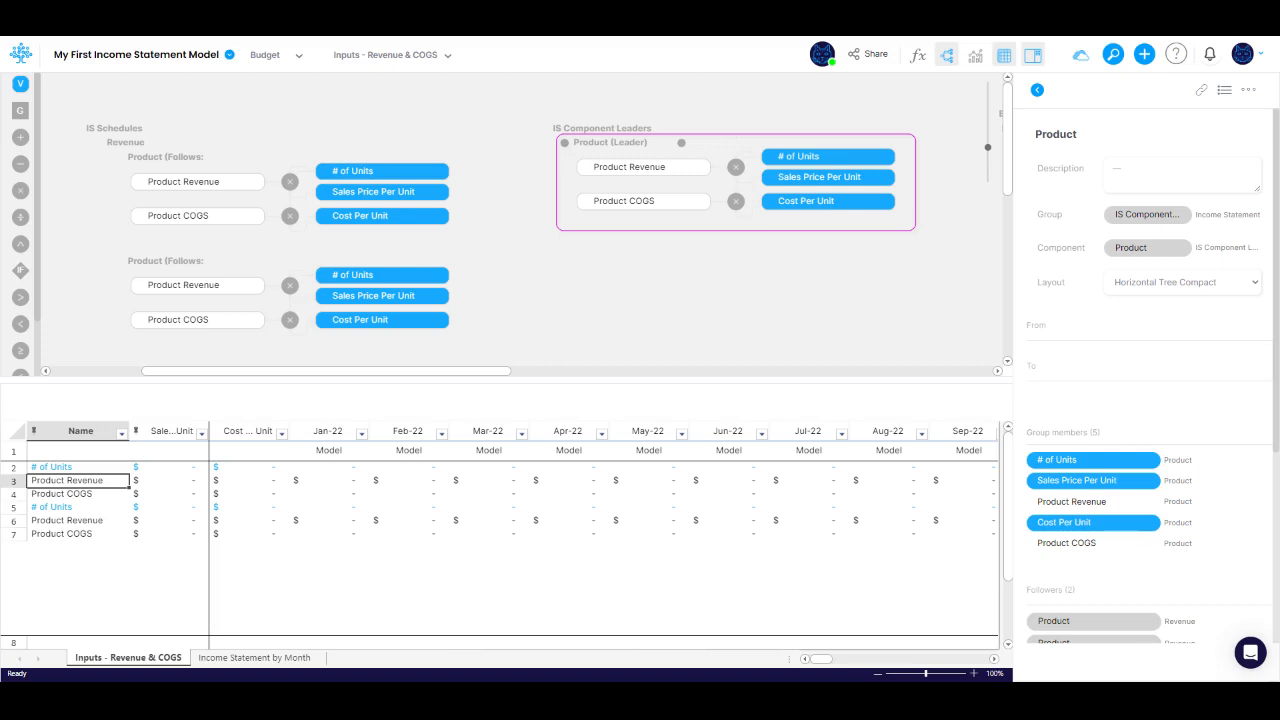
Step: Freeze the spreadsheet columns up to and including Cost Per Unit
right_click(260, 508)
scroll(316, 628, down, 1)
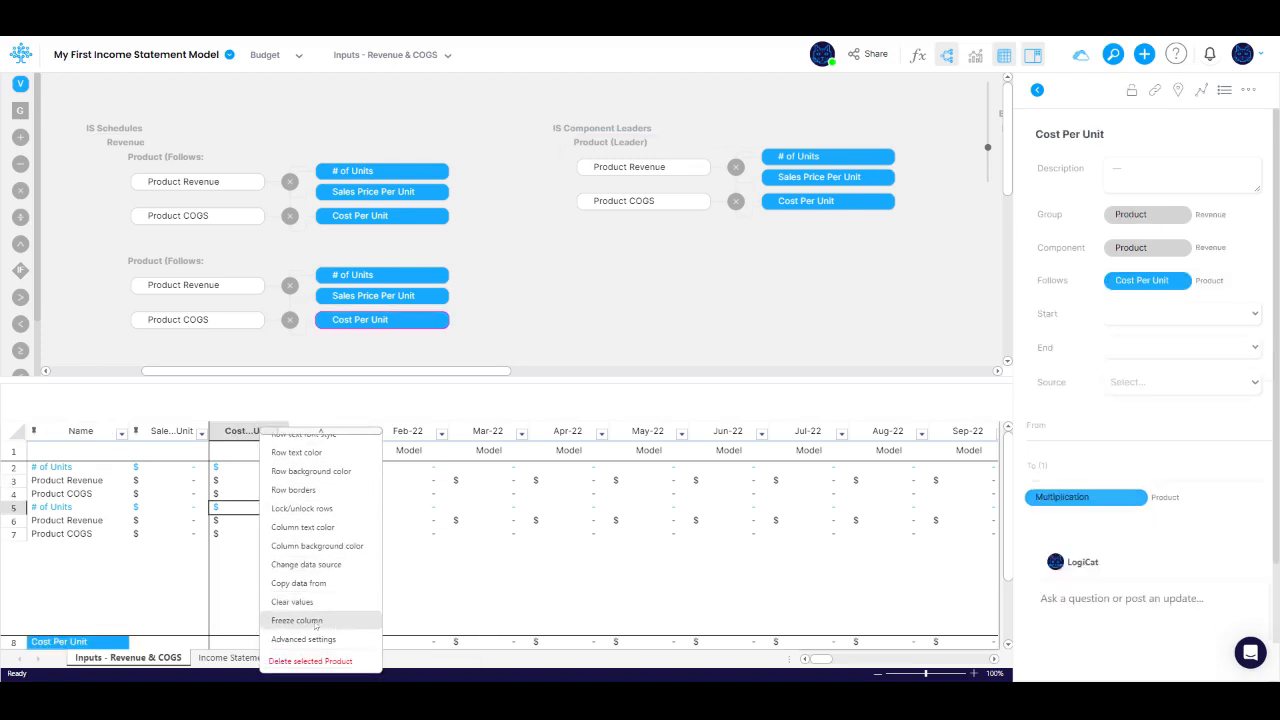
click(316, 625)
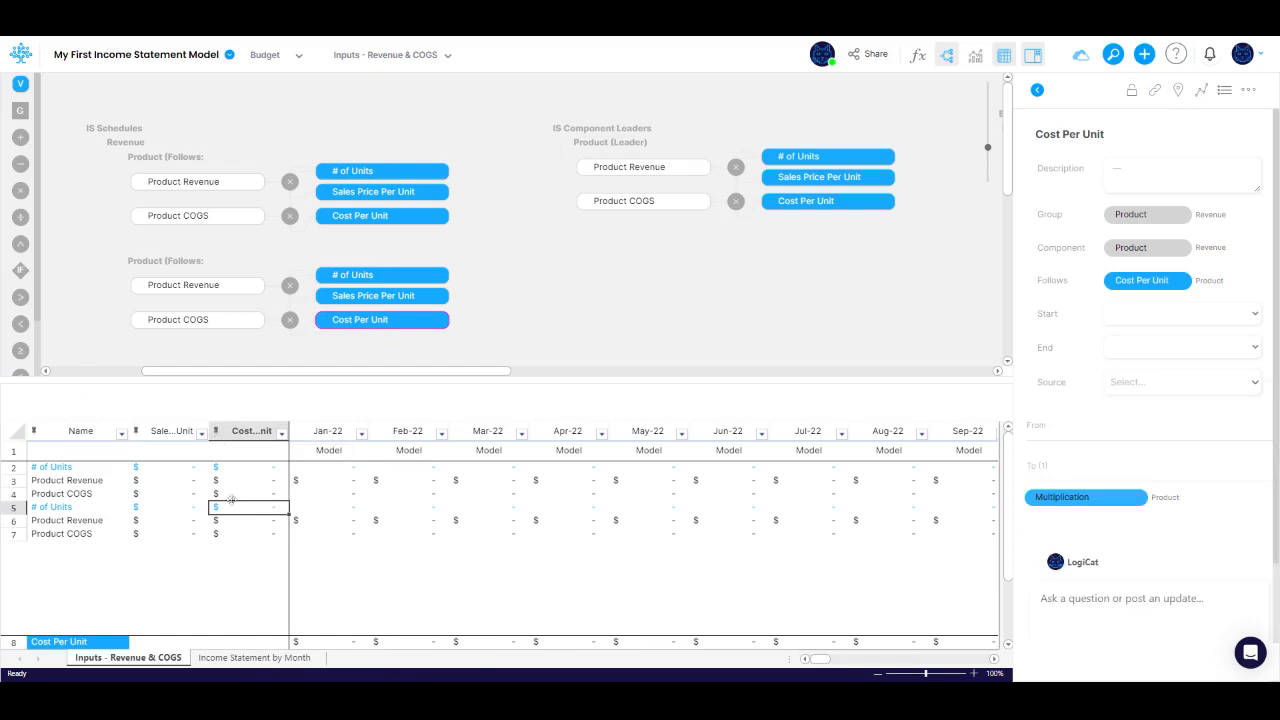
Step: Set the first product's Sales Price Per Unit to 100 and its Cost Per Unit to 20
click(192, 472)
text(100)
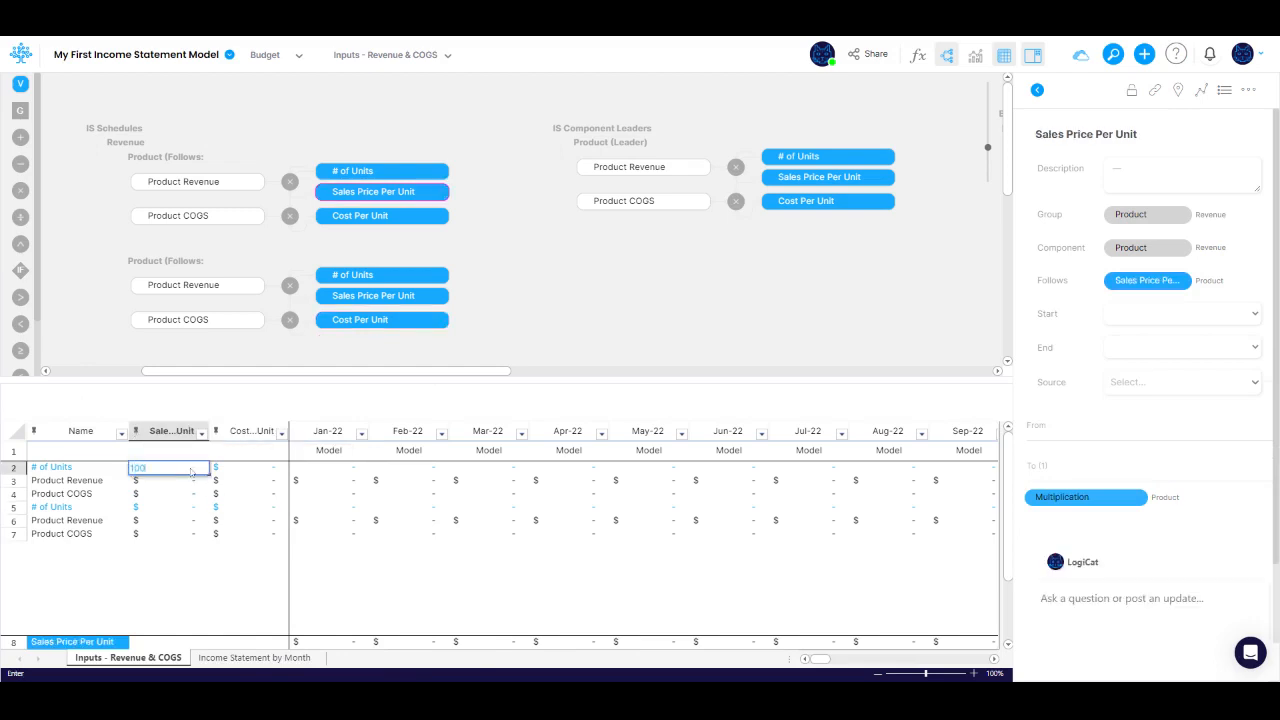
key(Tab)
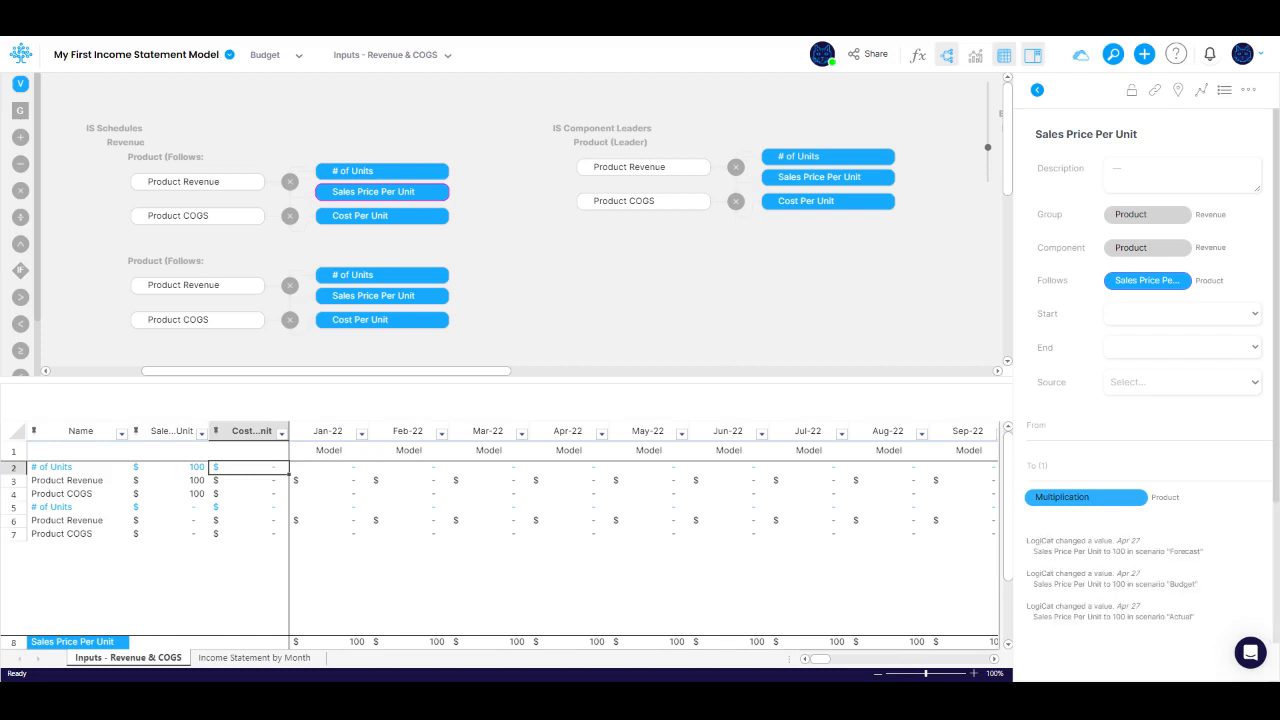
text(20)
key(Tab)
Step: Enter the first product's # of Units as 100 for Jan-22, 150 for Feb-22 and 20 for Mar-22
text(100)
key(Tab)
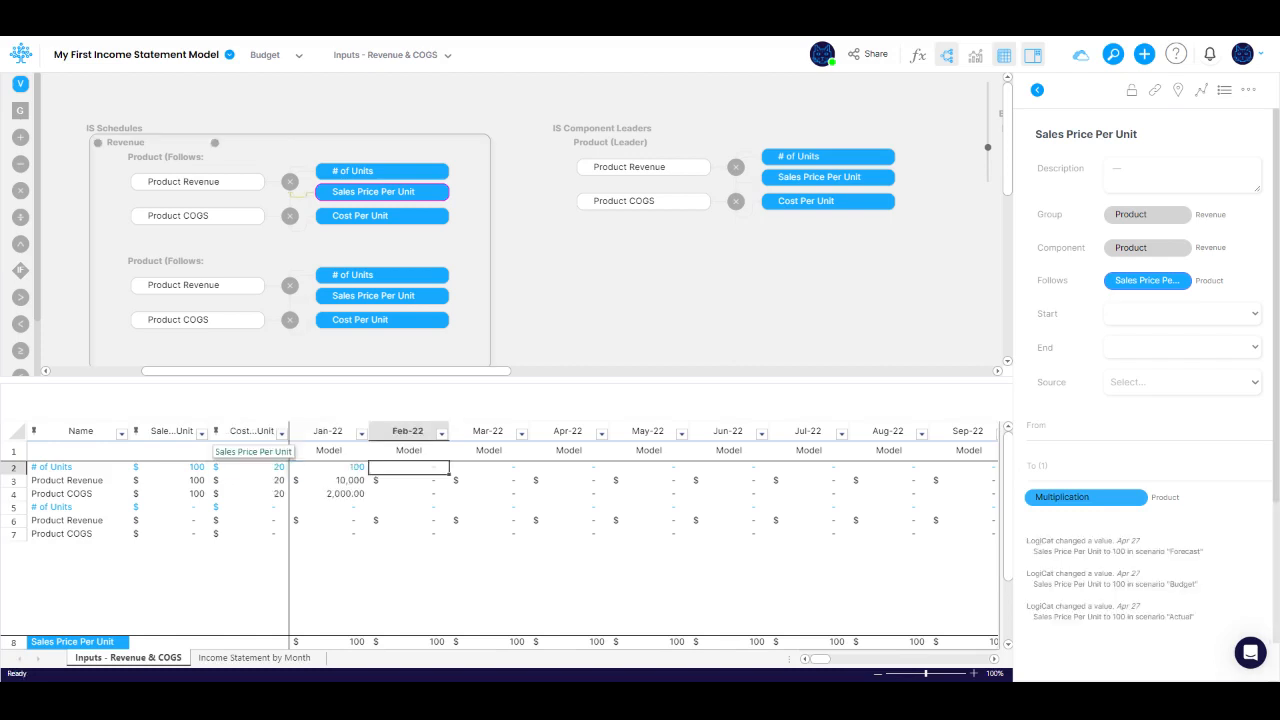
text(150)
key(Tab)
text(20)
key(Tab)
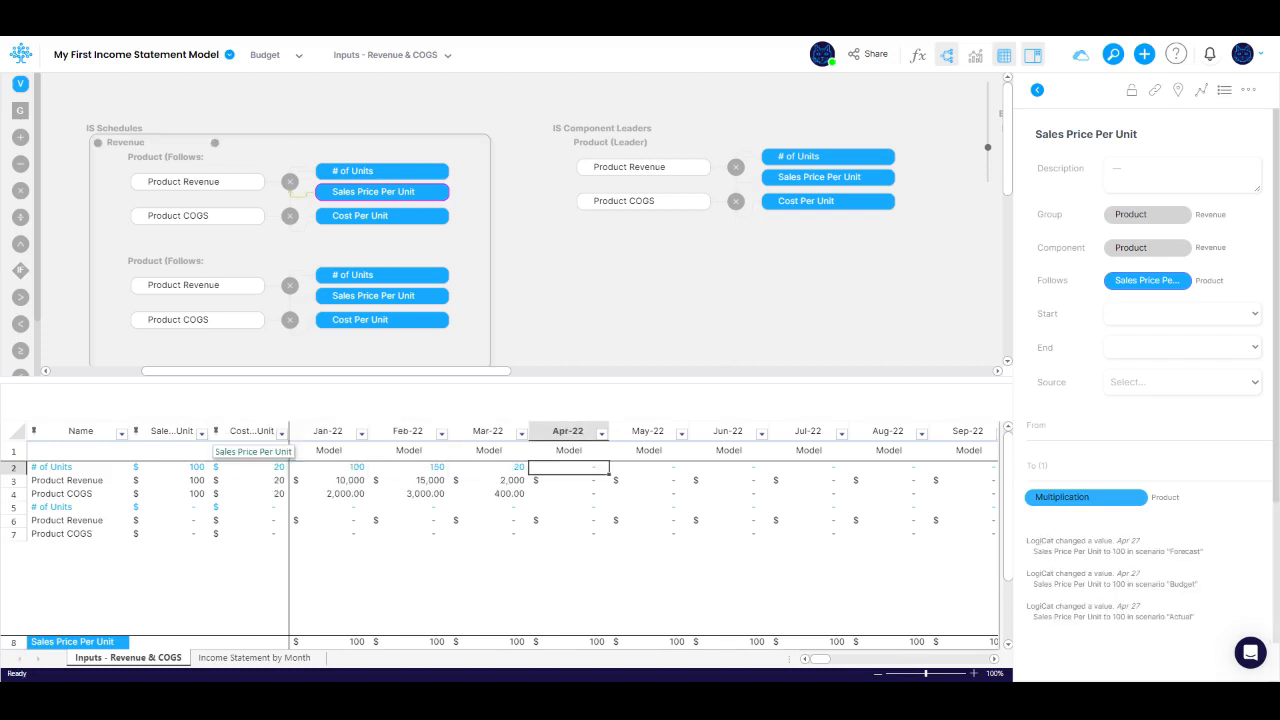
Step: Set the second product's Sales Price Per Unit to 50 and its Cost Per Unit to 25
key(Home)
key(Down)
key(Down)
key(Down)
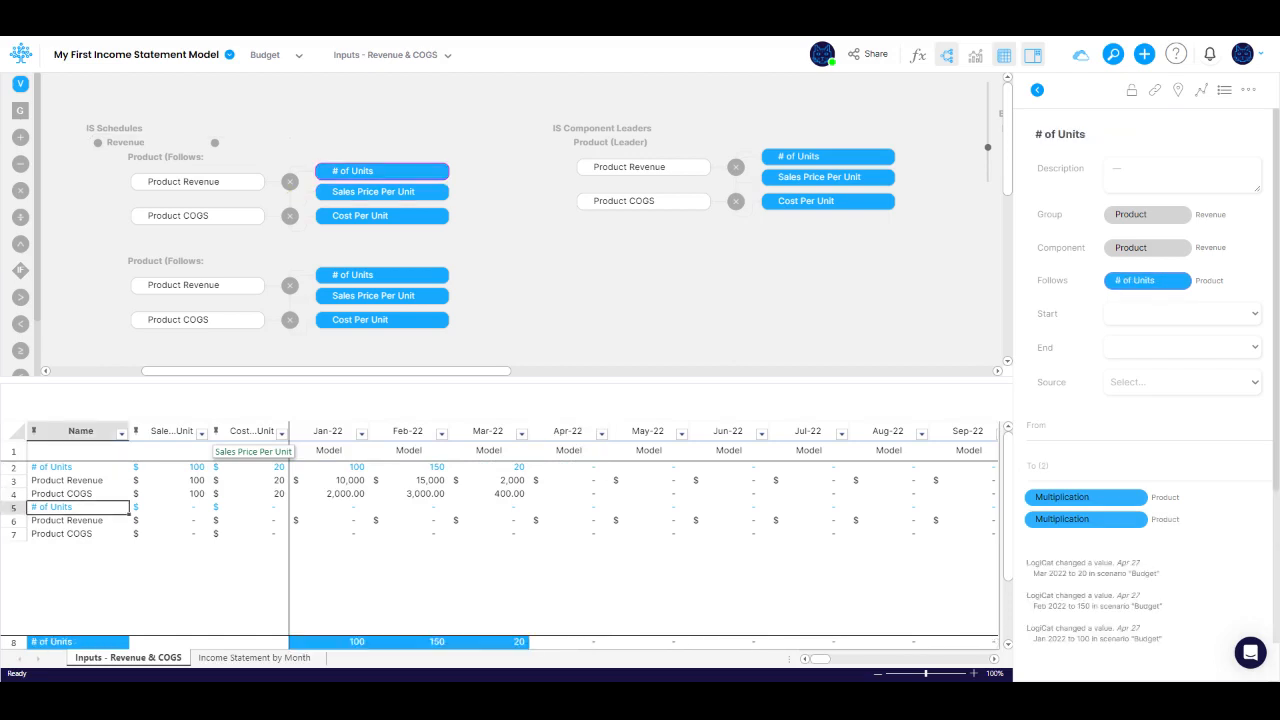
key(Right)
text(50)
key(Tab)
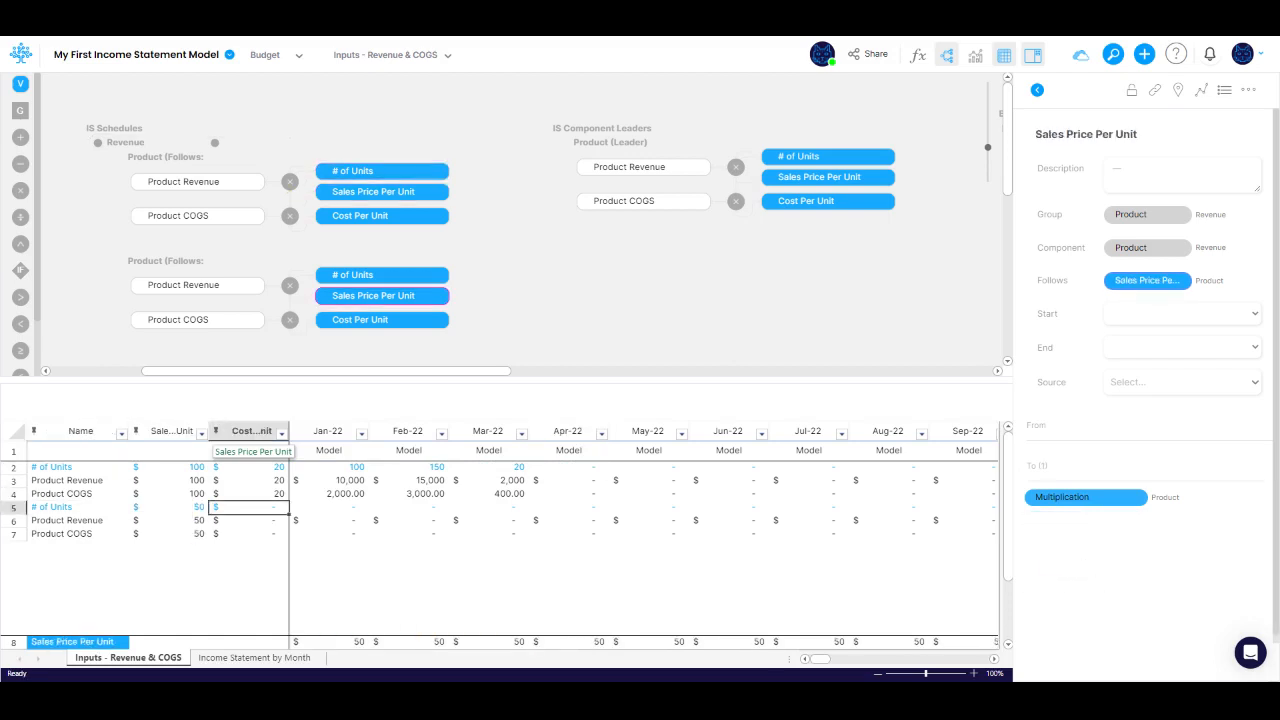
text(25)
key(Tab)
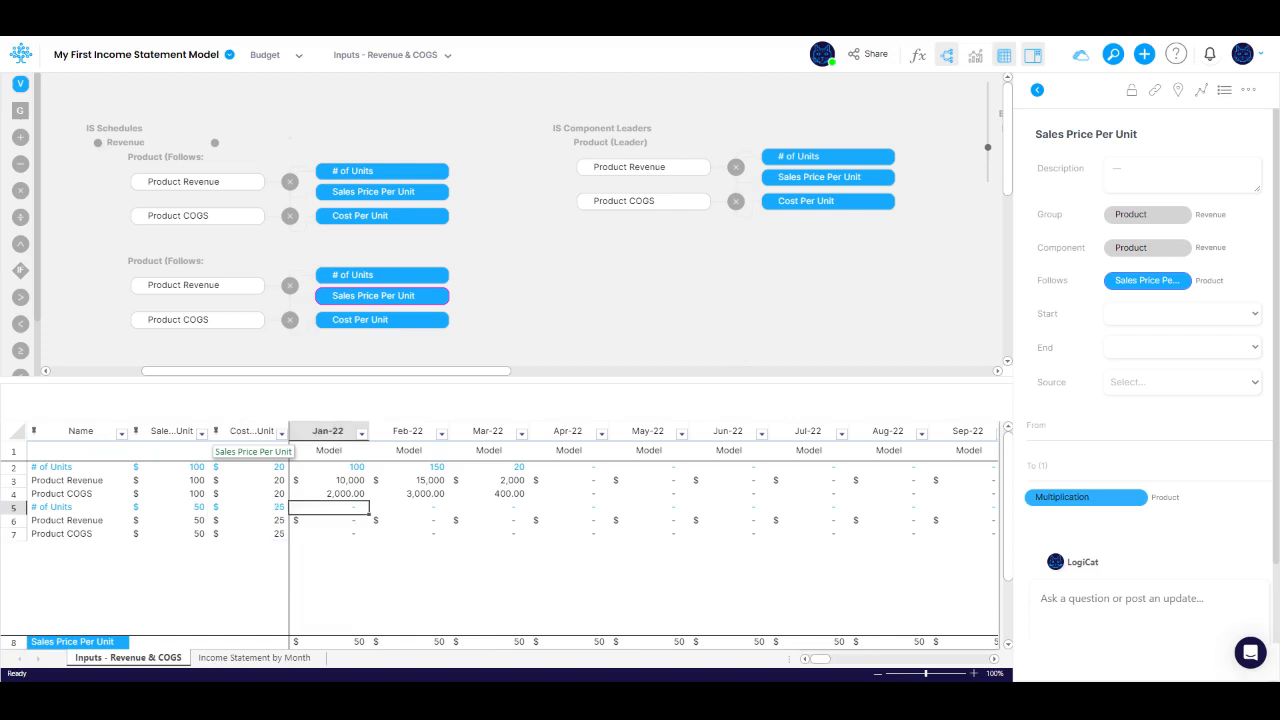
Step: Enter the second product's # of Units as 200 for Jan-22, 250 for Feb-22 and 30 for Mar-22
key(Tab)
key(shift+Tab)
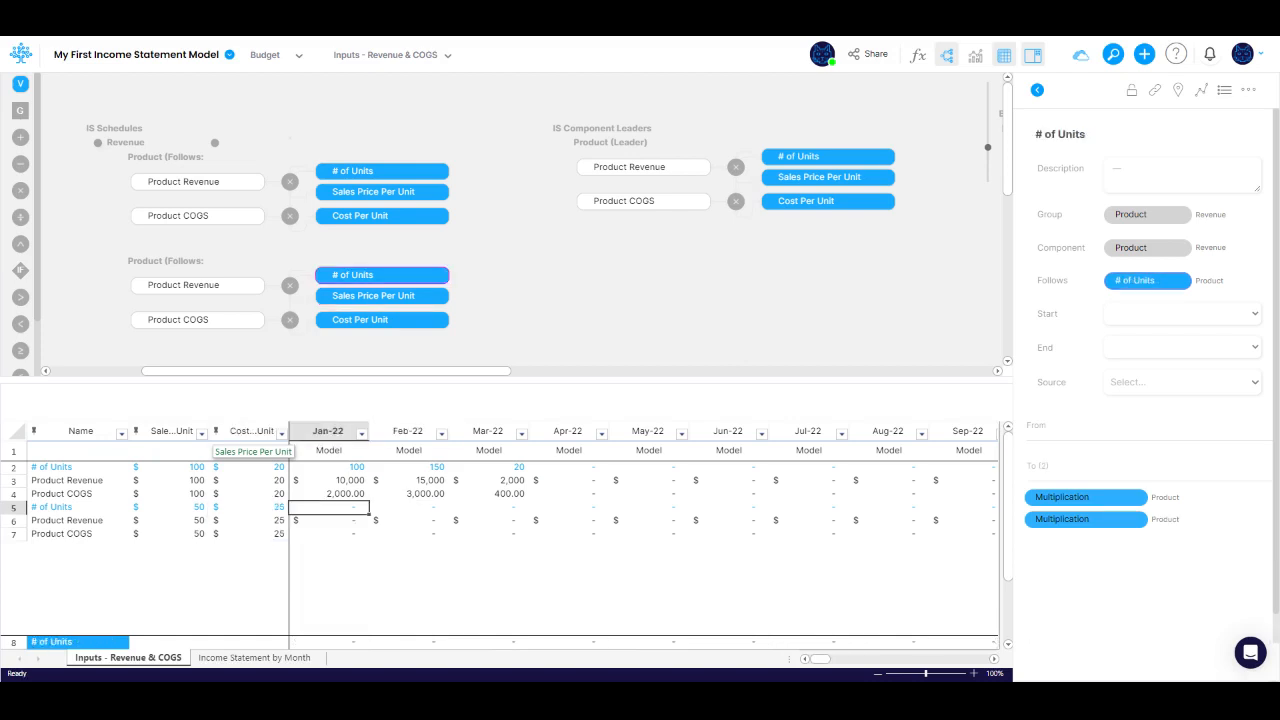
text(200)
key(Tab)
key(shift+Tab)
key(Tab)
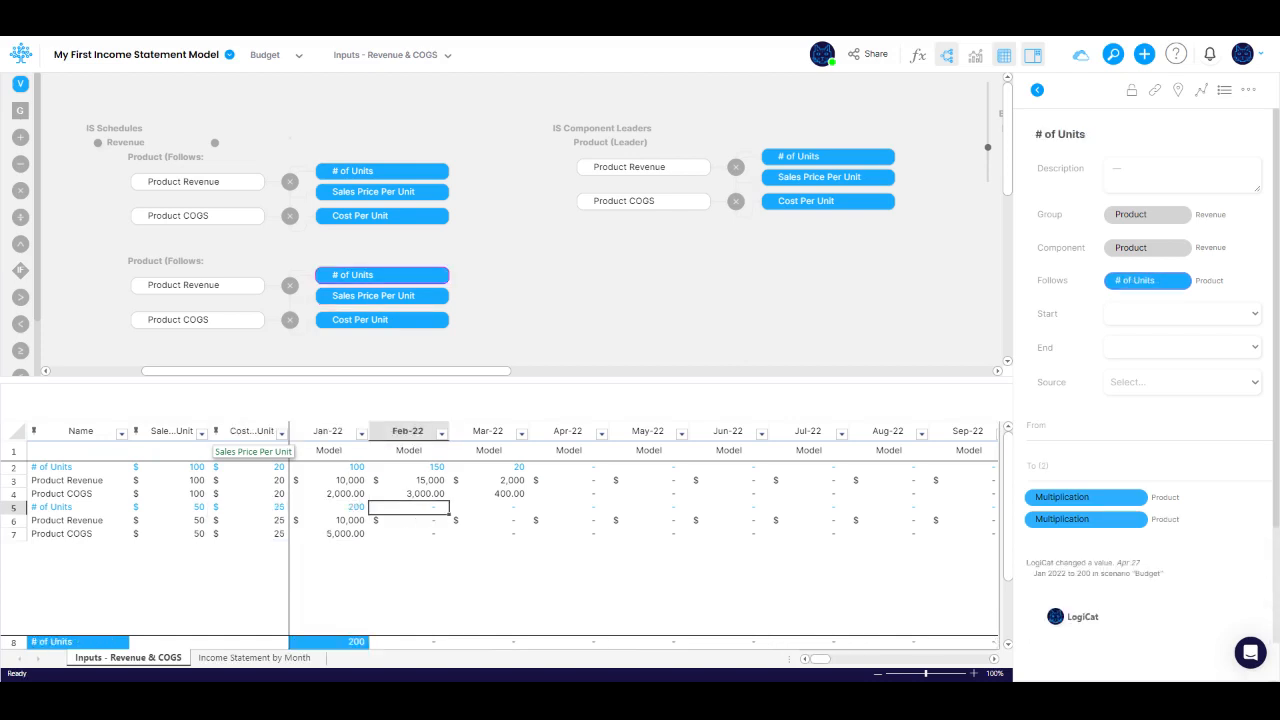
text(250)
key(Tab)
text(30)
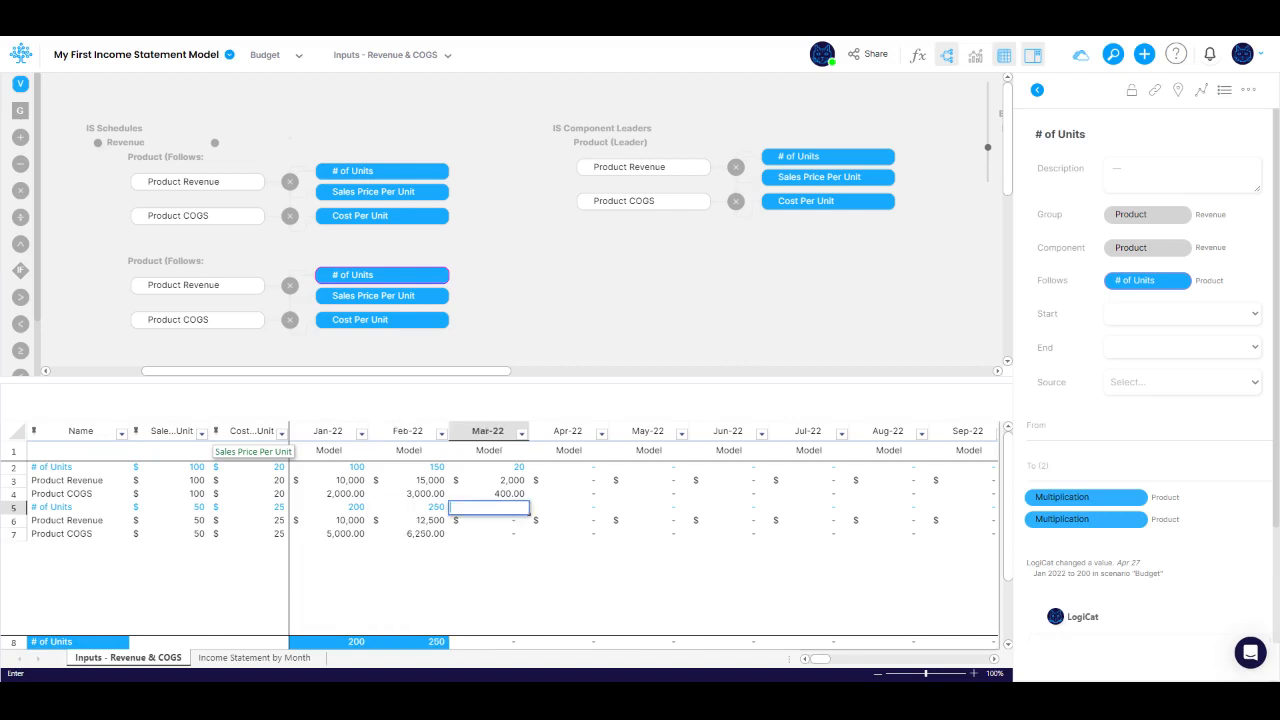
key(Tab)
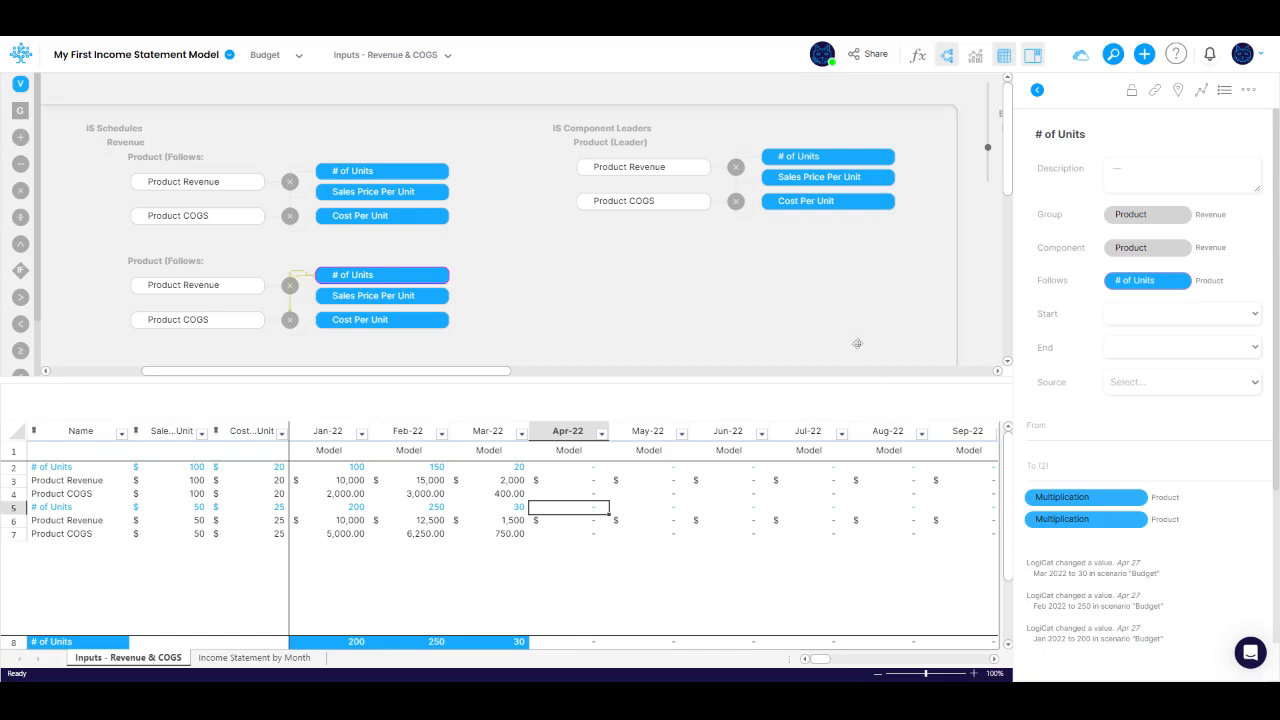
Step: Format the leader's Product COGS node as $ USD with 0 decimals and update the Product followers
right_click(651, 200)
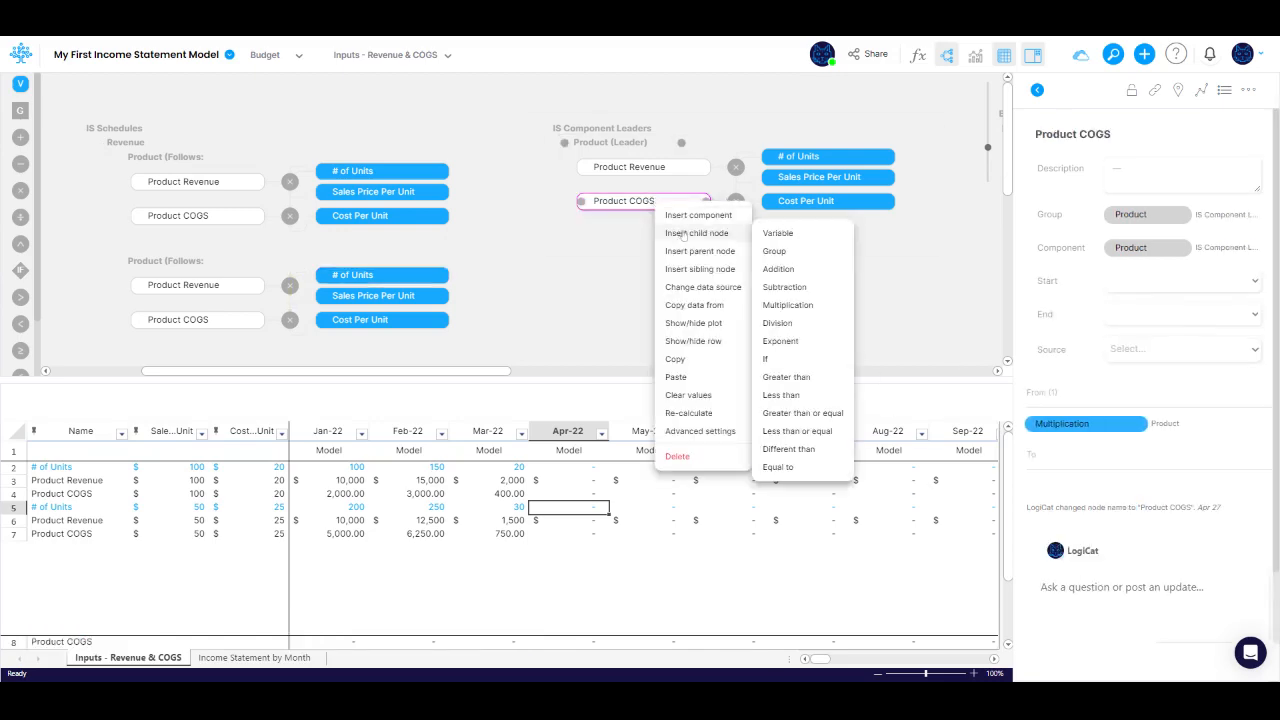
click(709, 428)
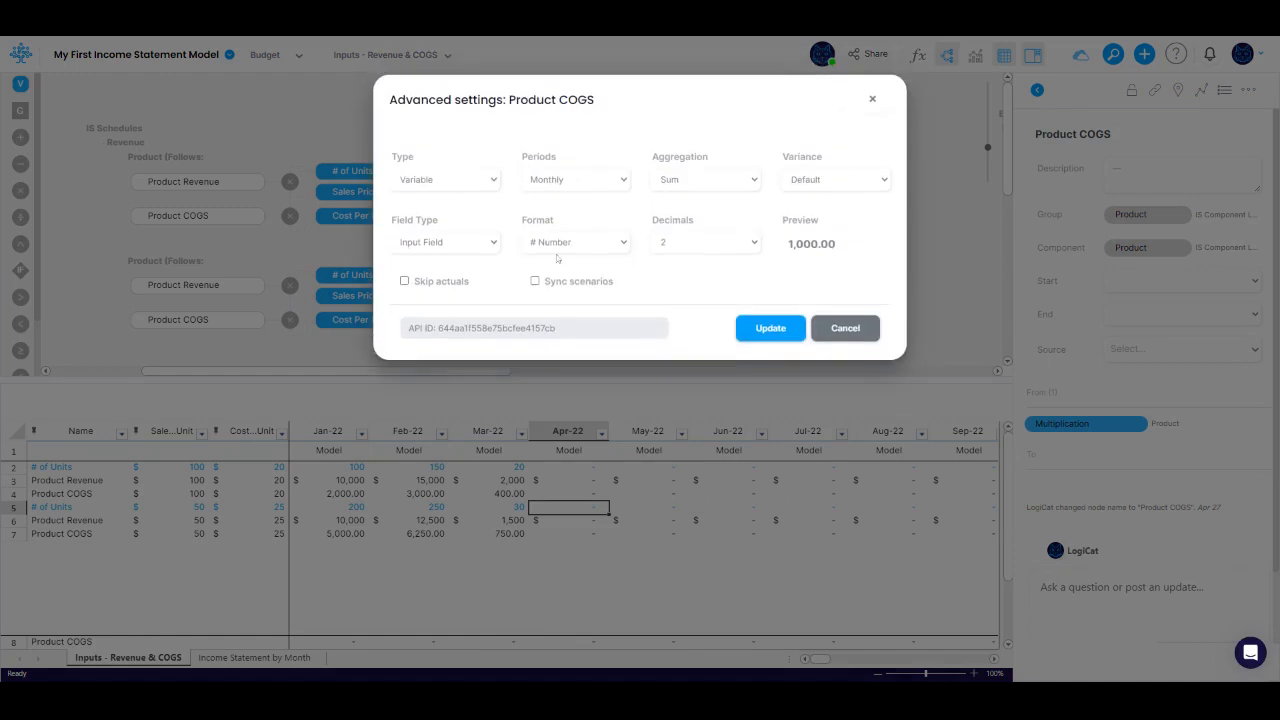
click(558, 245)
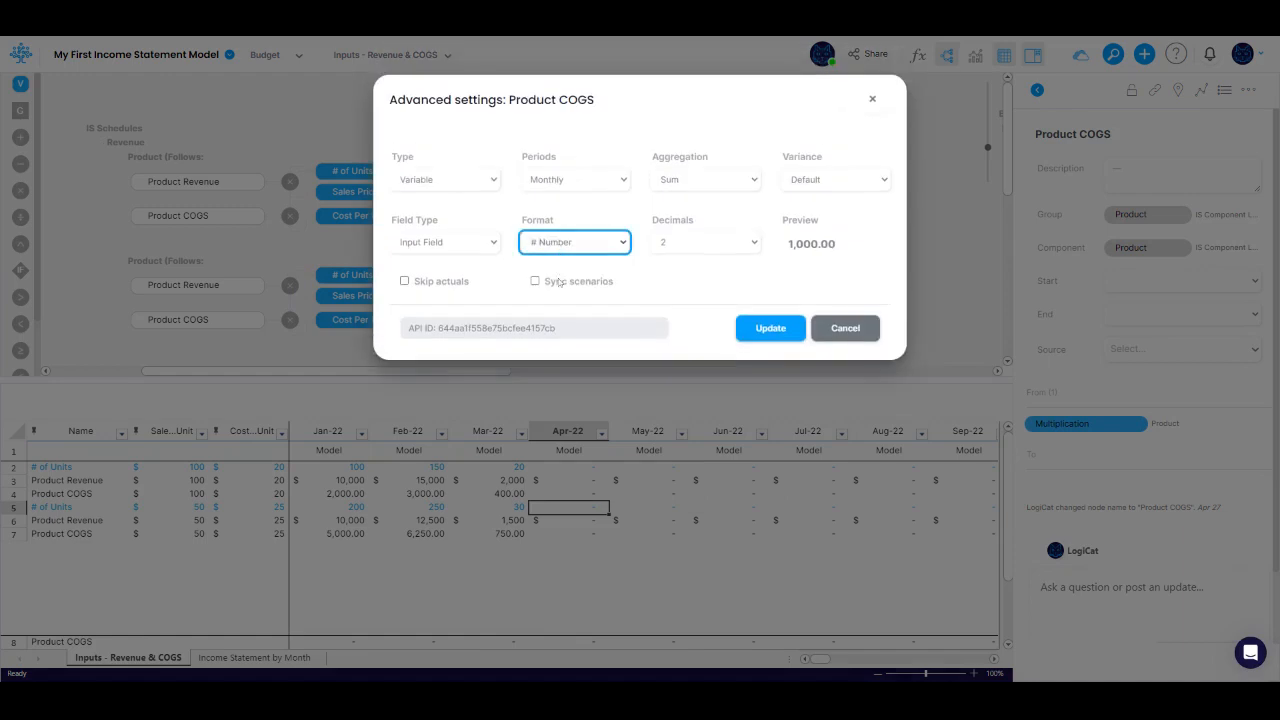
click(561, 288)
click(686, 243)
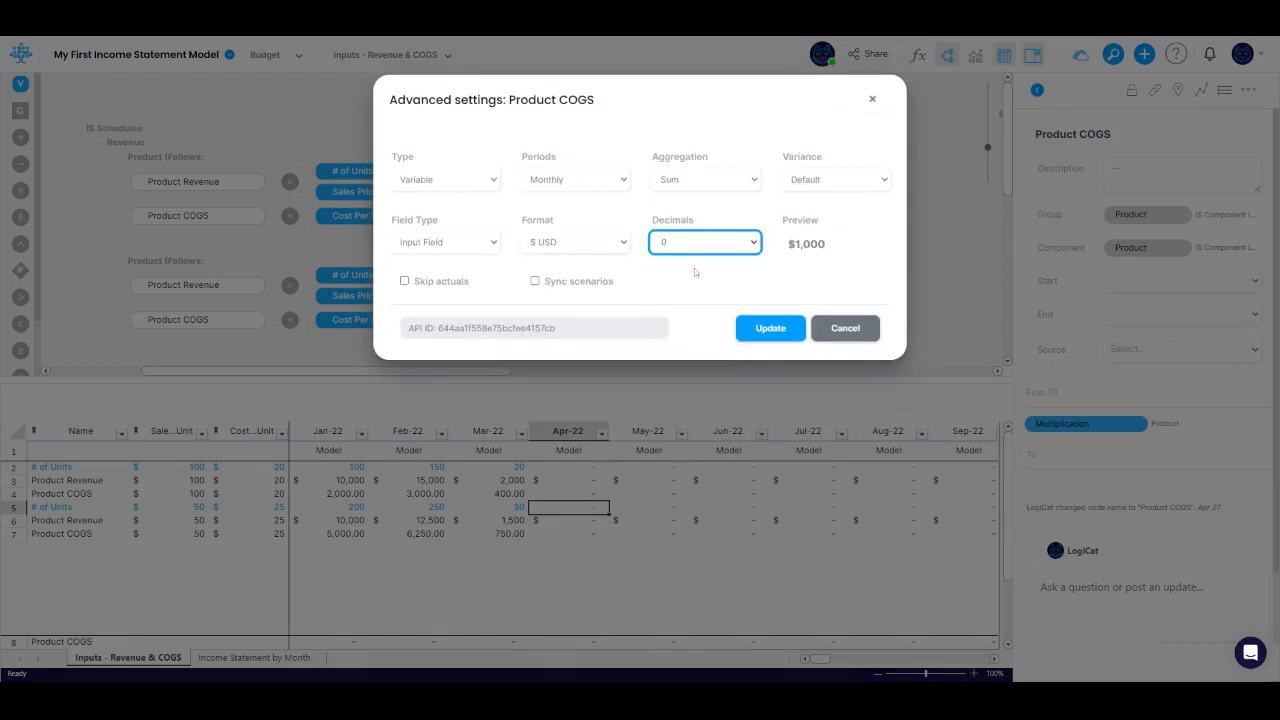
click(767, 330)
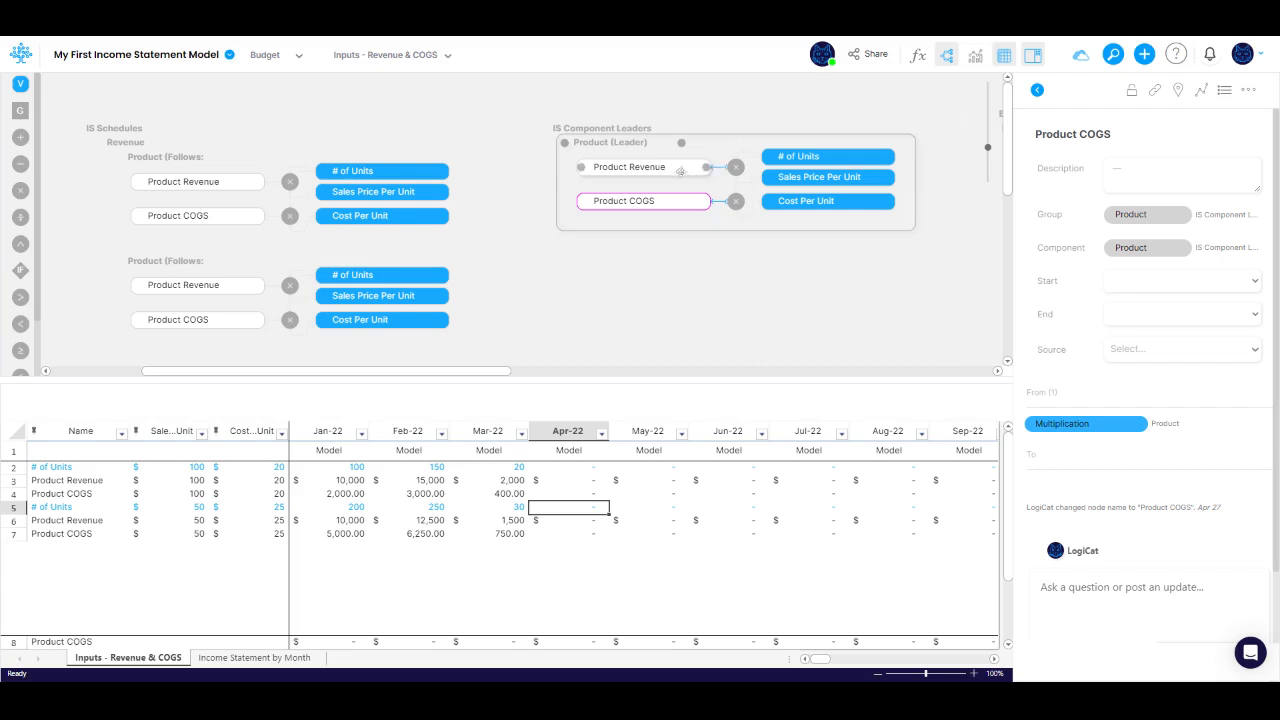
right_click(635, 147)
click(720, 228)
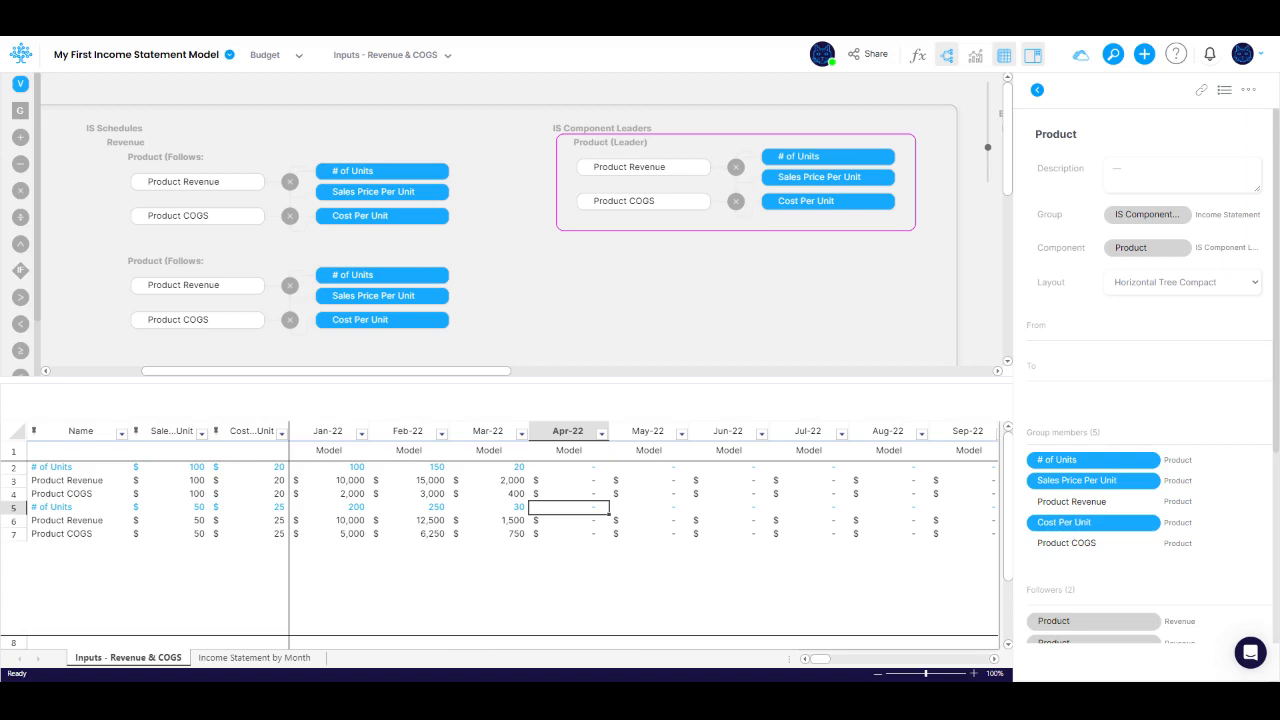
Step: Add a variable named Product Name to the Product leader component
drag(20, 83, 690, 215)
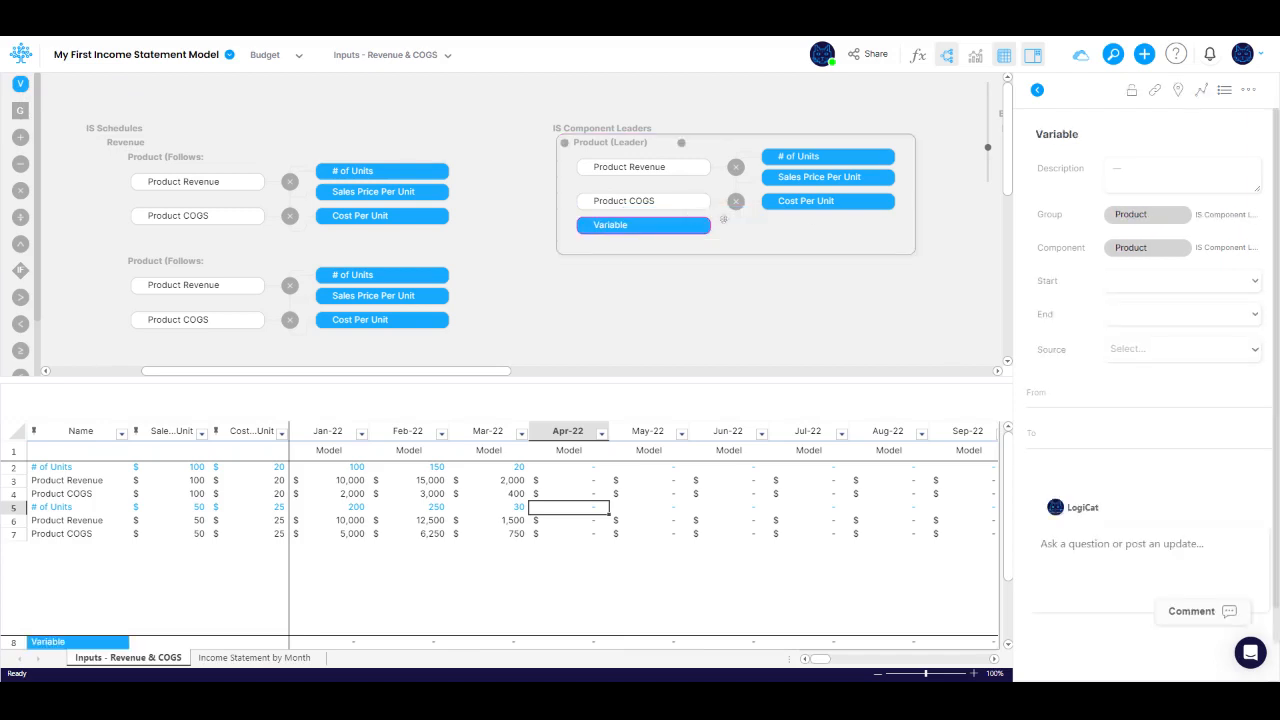
click(1062, 134)
double_click(1062, 134)
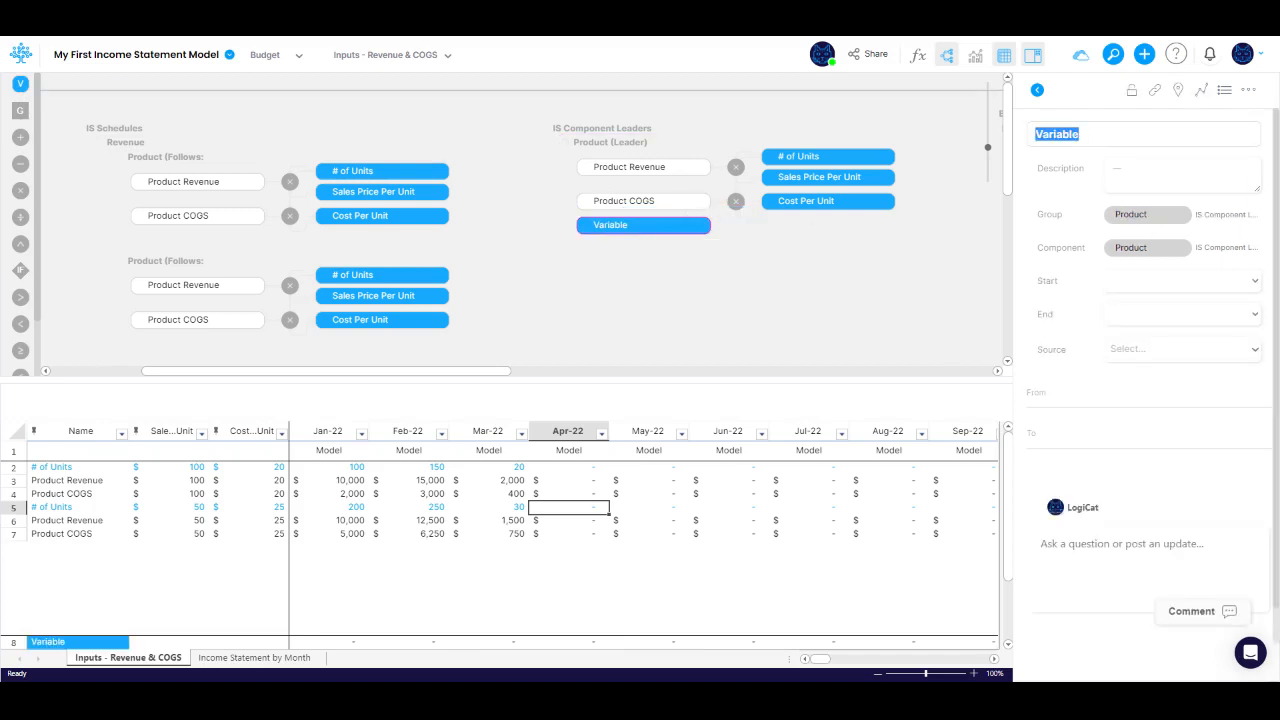
text(Product Name)
key(Tab)
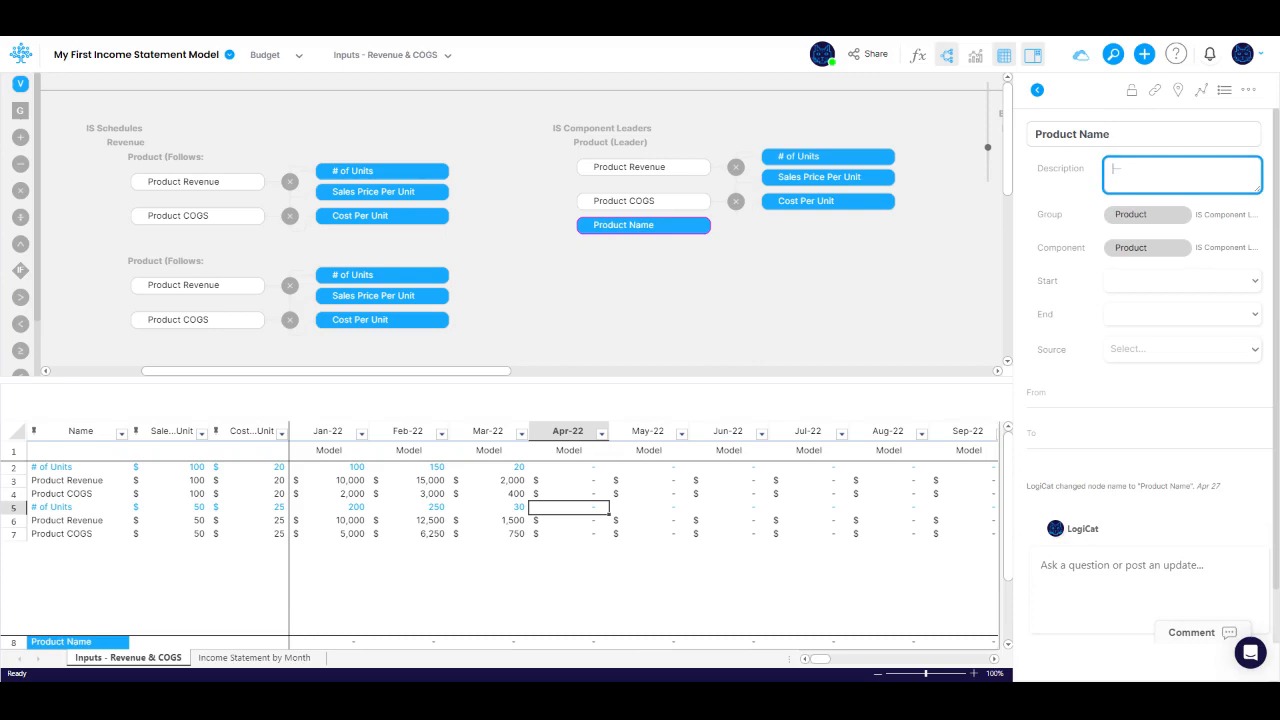
Step: Set the Product Name node to type Constant with Text format and update the Product leader's followers
right_click(655, 228)
click(703, 457)
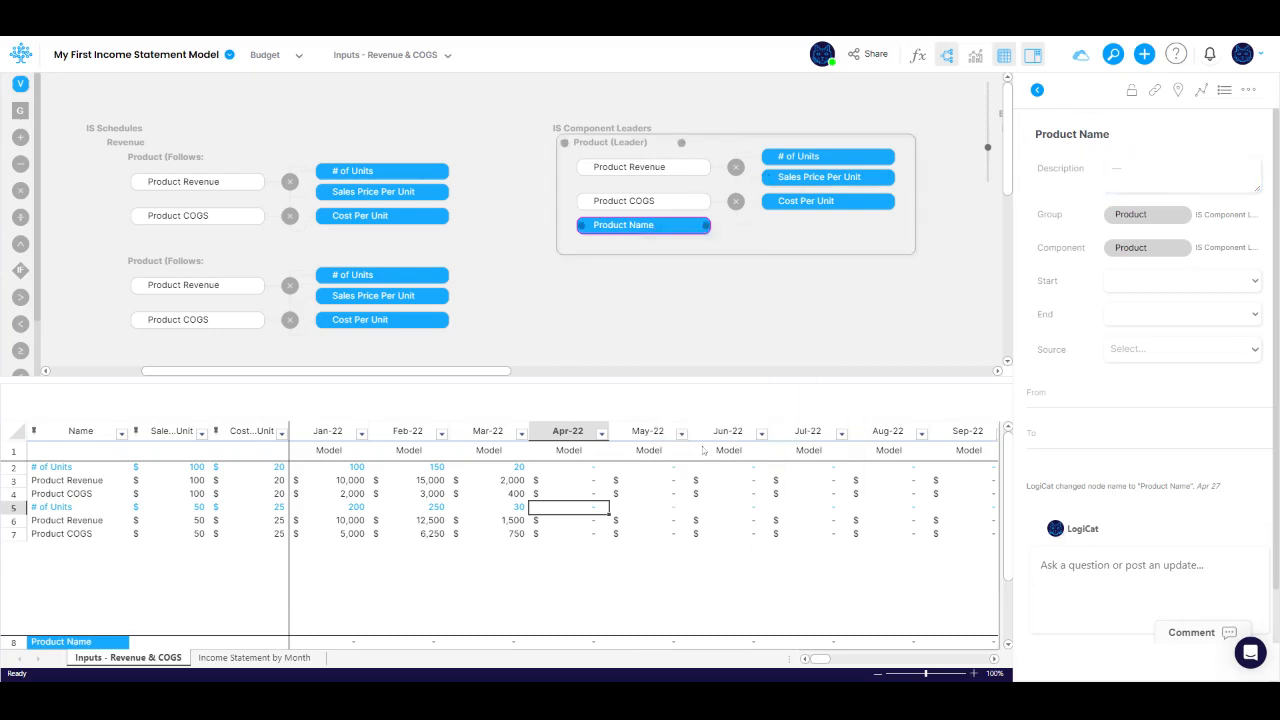
click(463, 182)
click(465, 211)
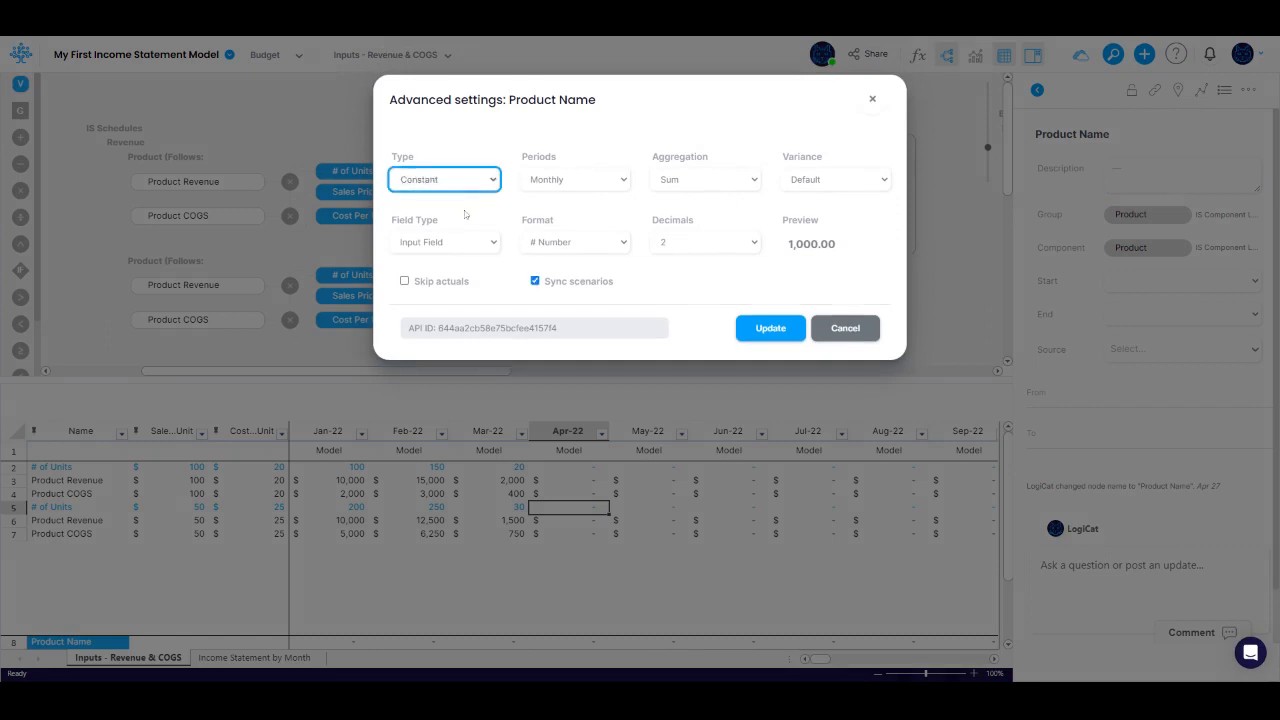
click(571, 251)
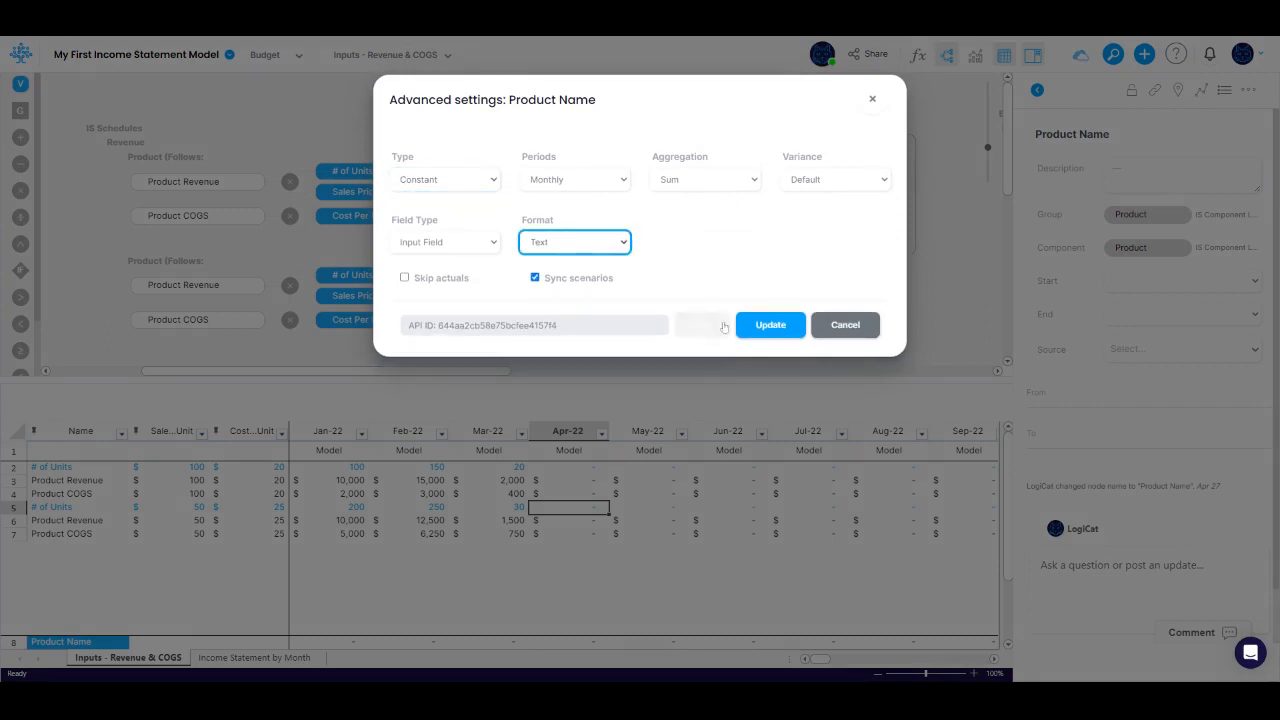
click(768, 328)
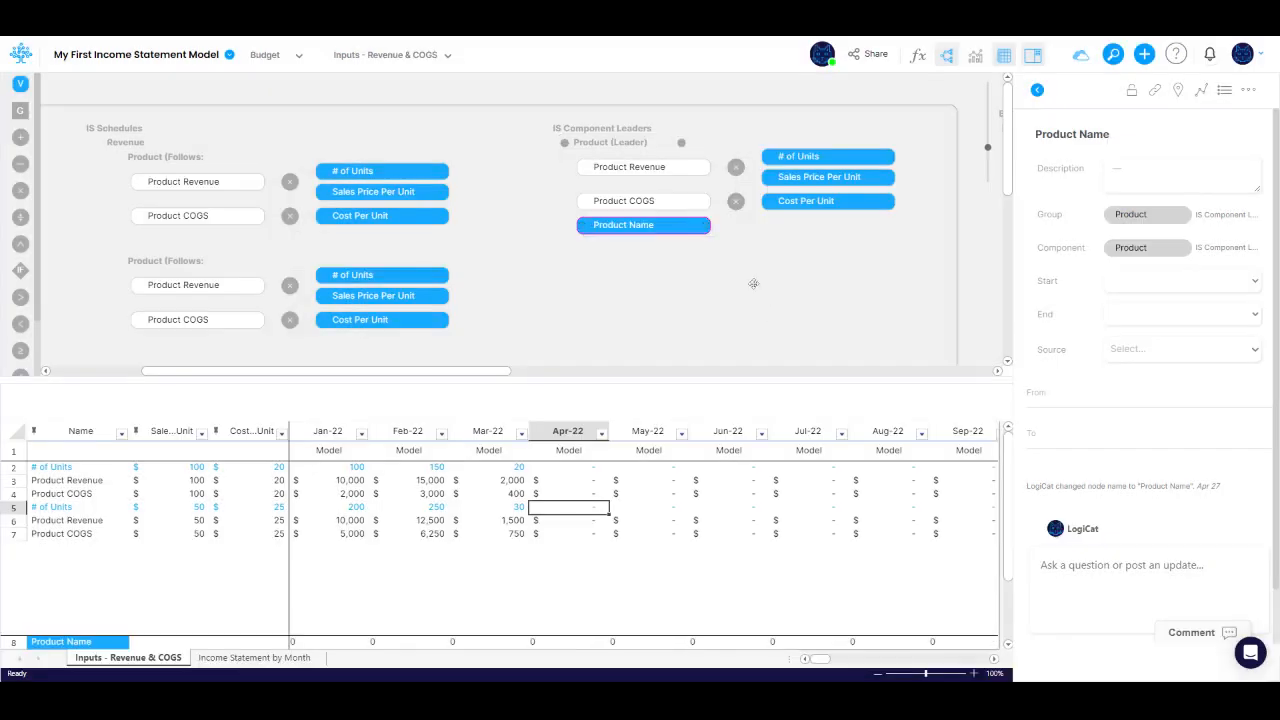
right_click(605, 147)
click(645, 226)
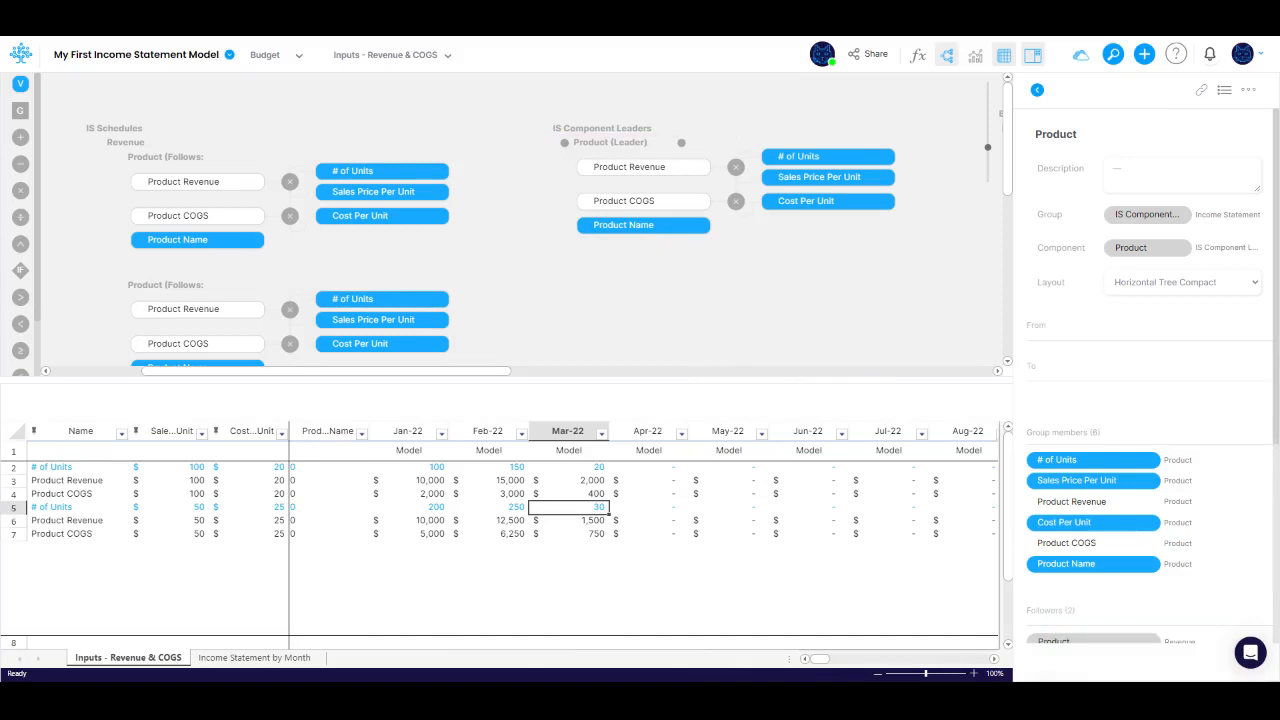
Step: Set the Product Name of the first product to Product A and of the second product to Product B
click(327, 468)
text(Pro)
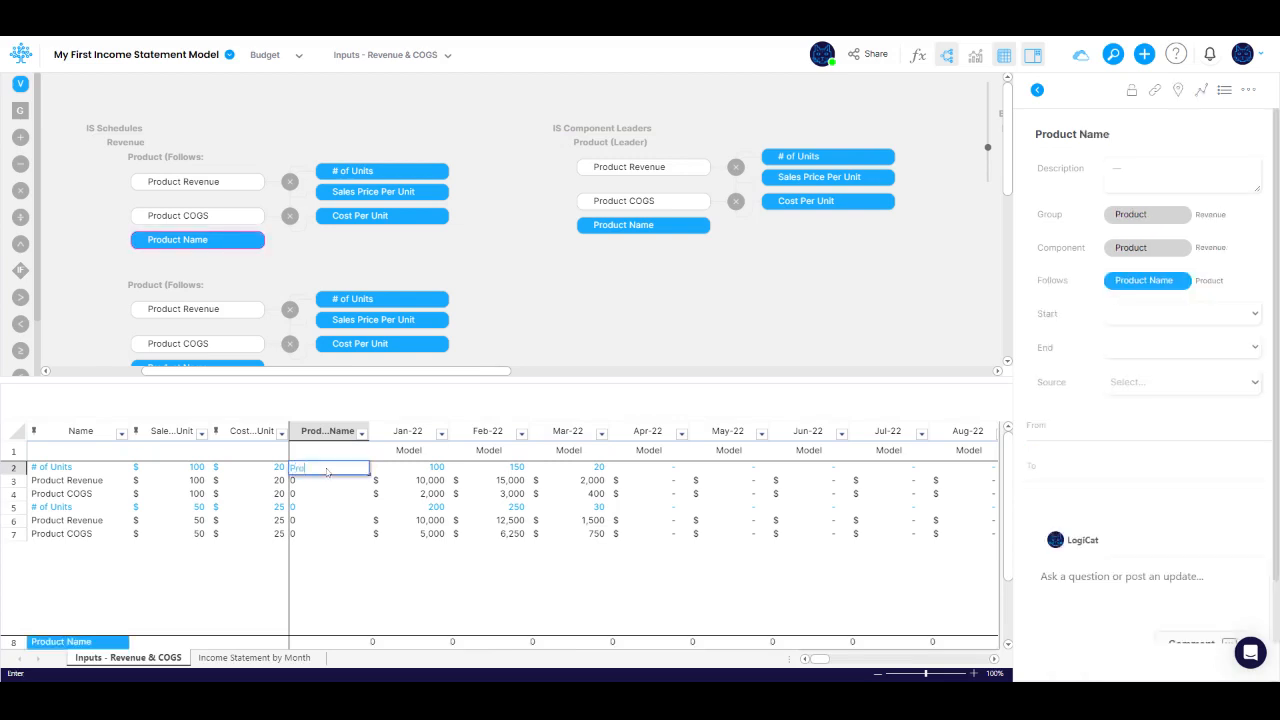
text(duct A)
key(Return)
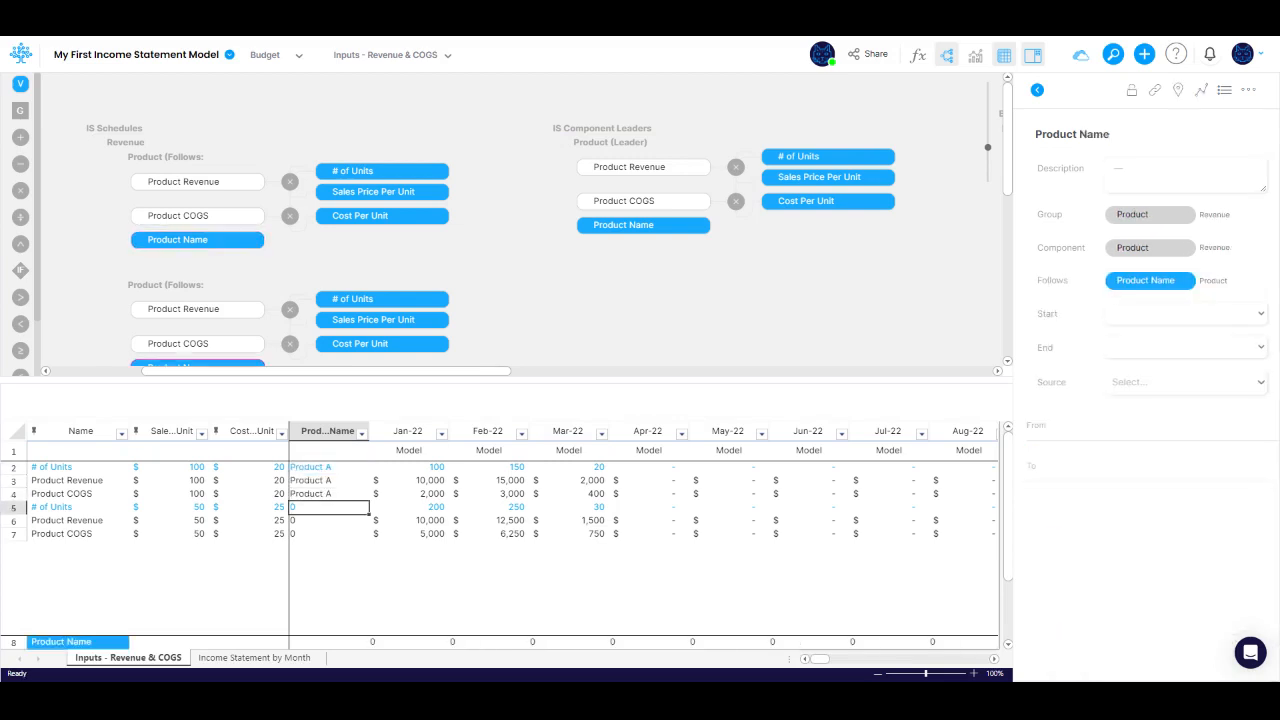
text(P)
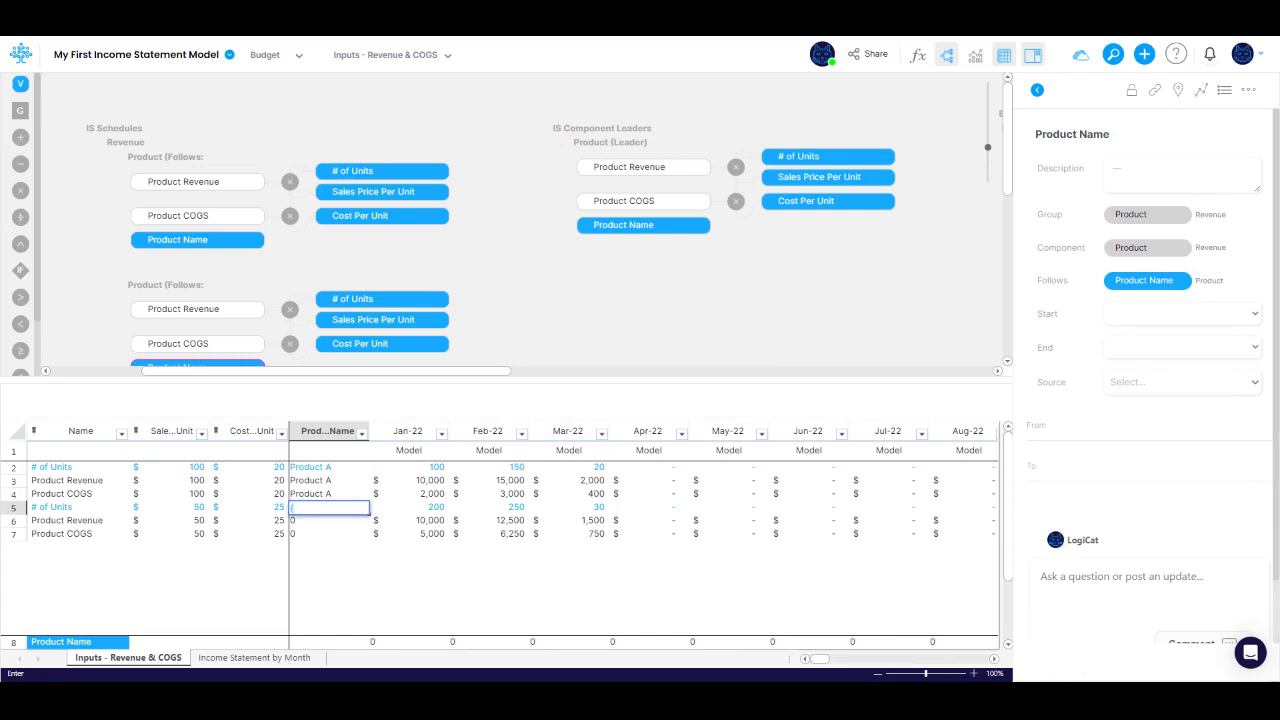
text(roduct B)
key(Return)
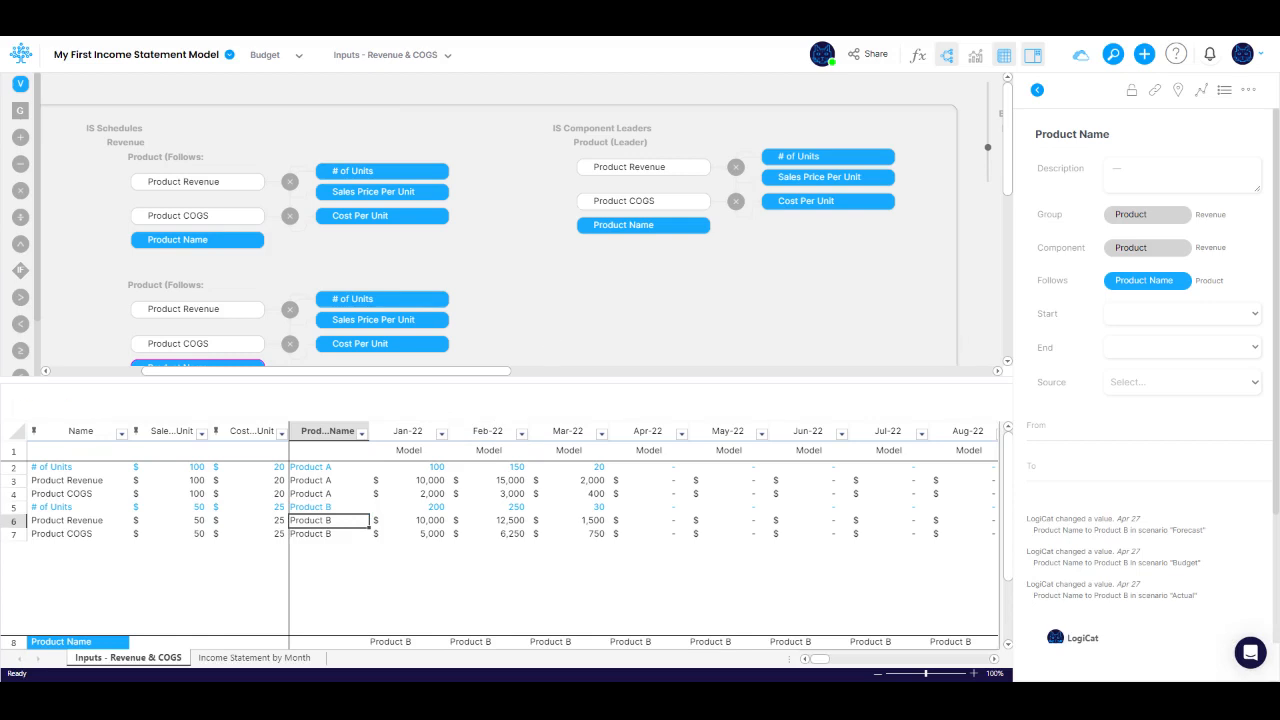
Step: Reorder the table columns so Product Name comes before Sales Price Per Unit and Cost Per Unit
mouse_move(898, 404)
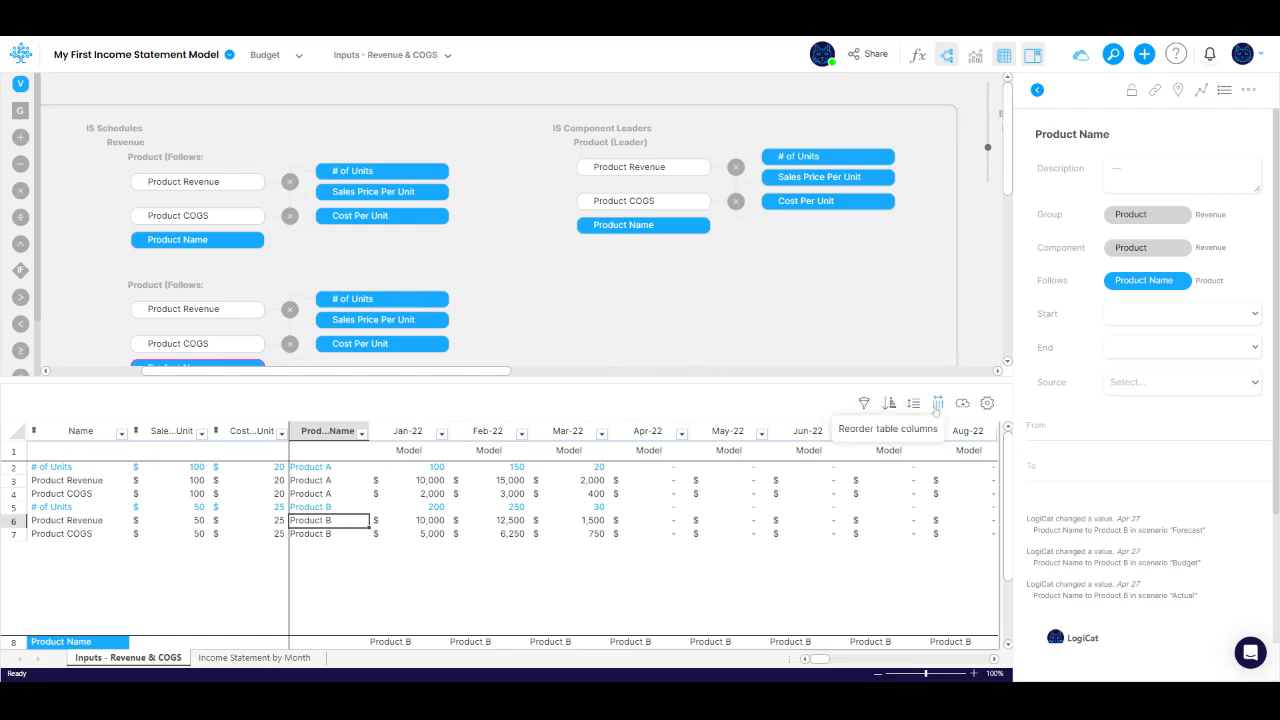
click(936, 404)
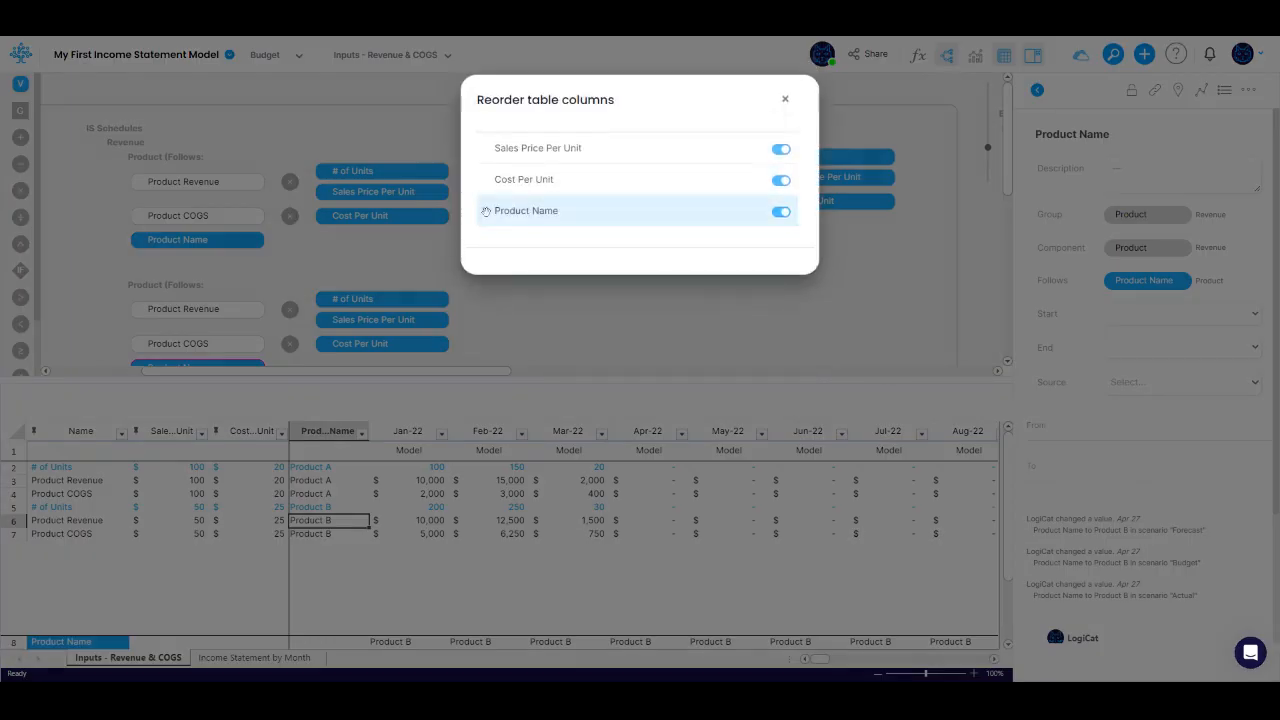
drag(486, 211, 484, 147)
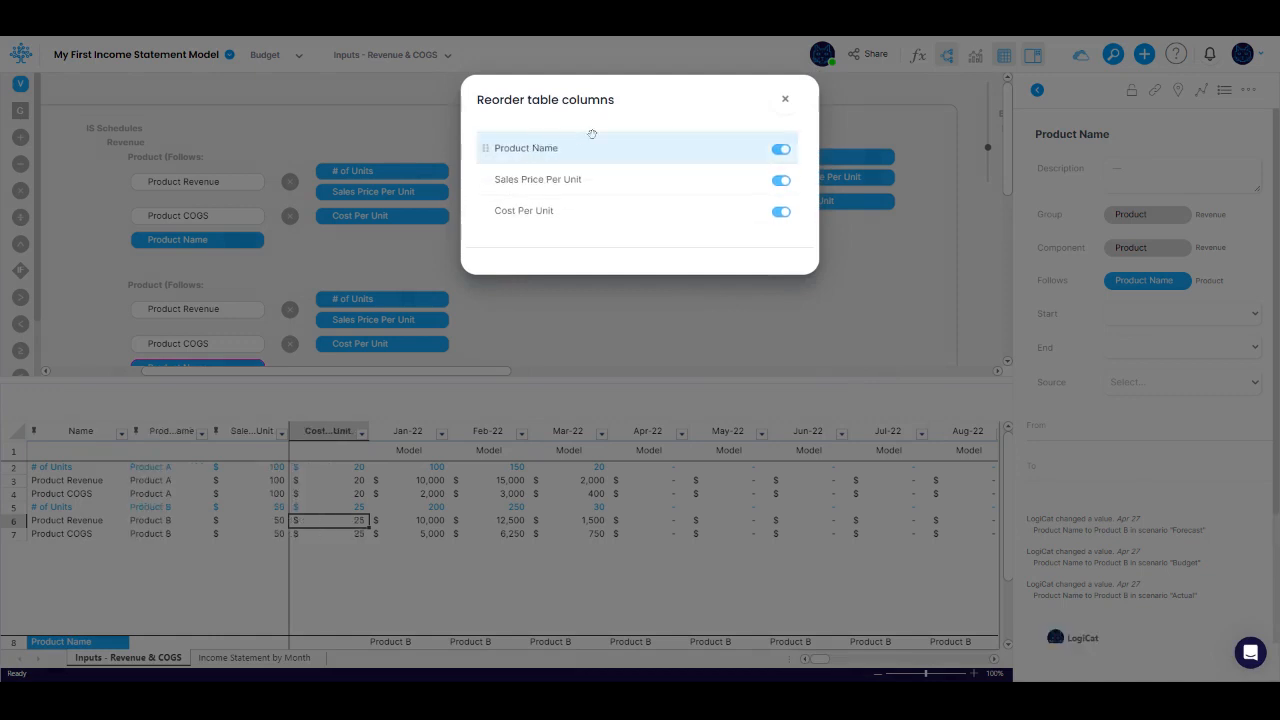
click(785, 100)
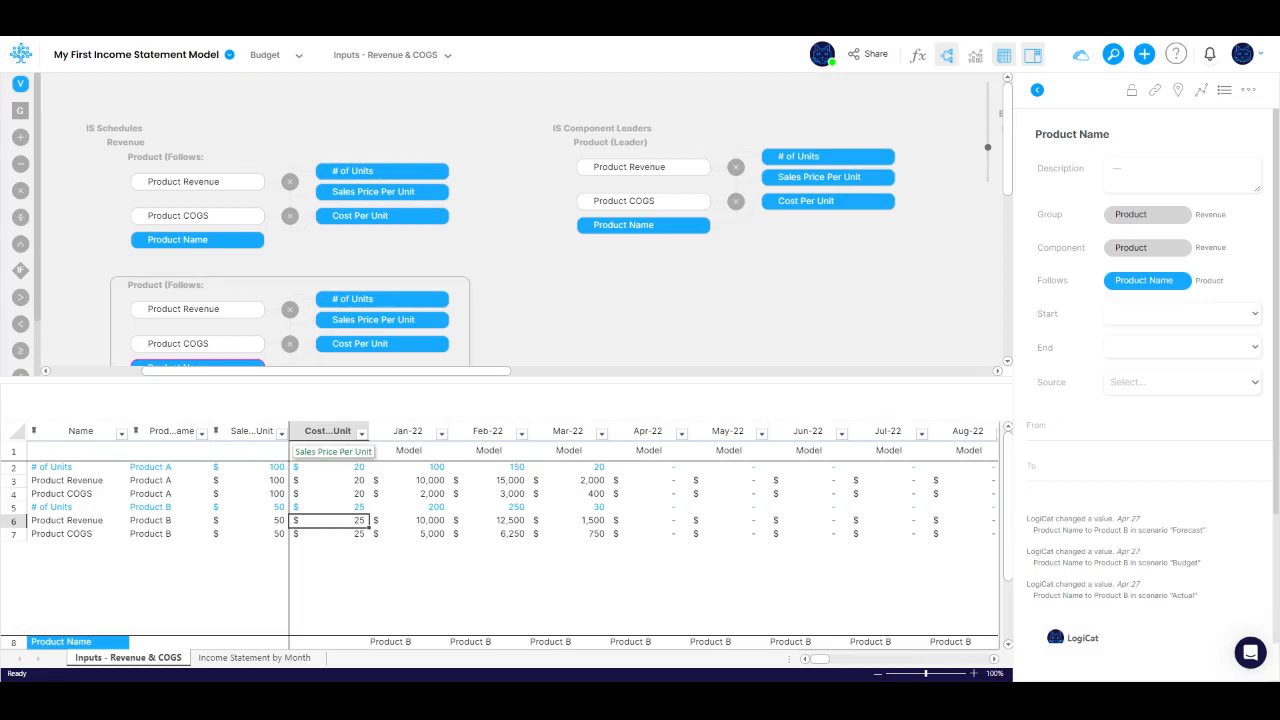
Step: Widen the Product Name and Sales Price Per Unit columns and freeze the table at the Cost Per Unit column
drag(210, 431, 227, 431)
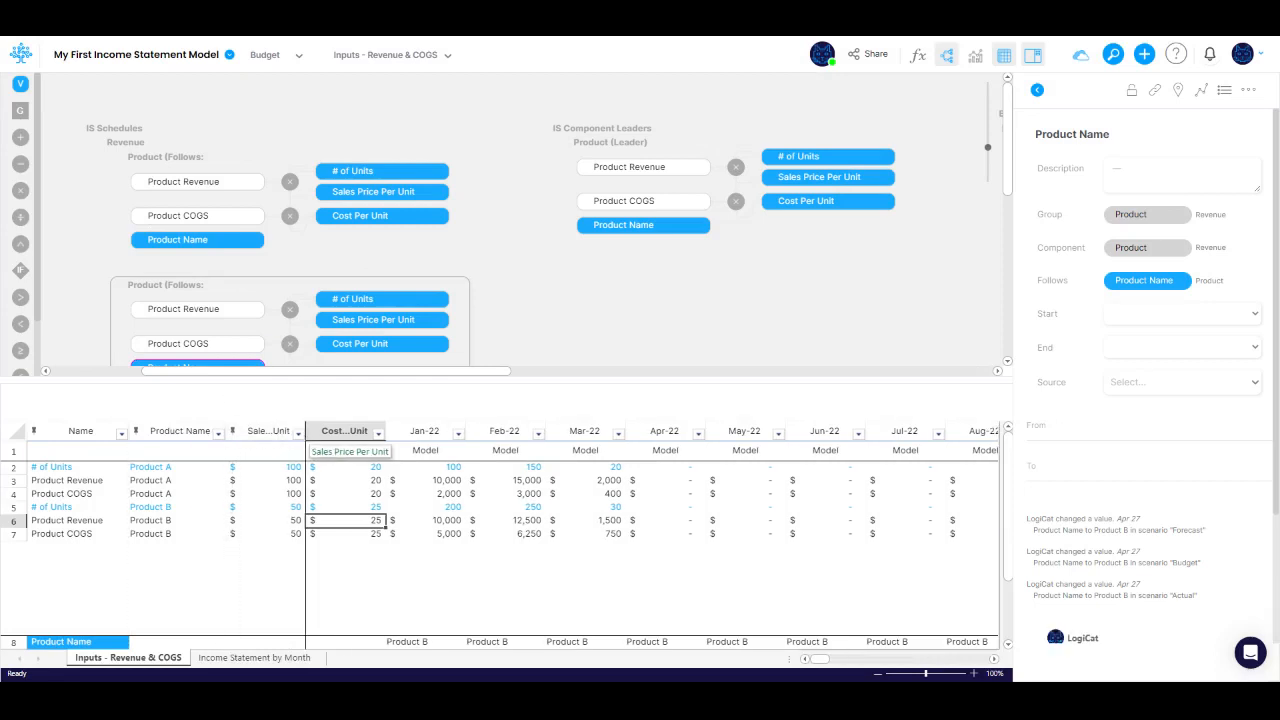
drag(305, 431, 325, 431)
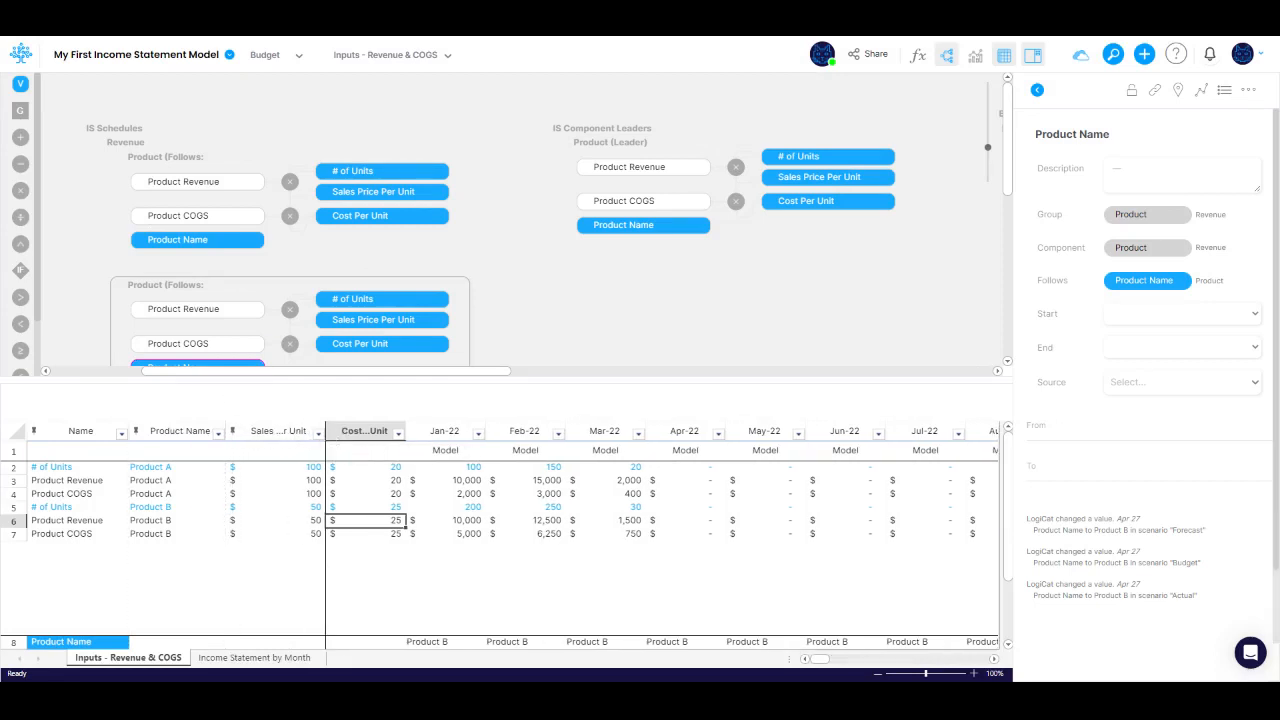
right_click(371, 535)
scroll(400, 540, down, 1)
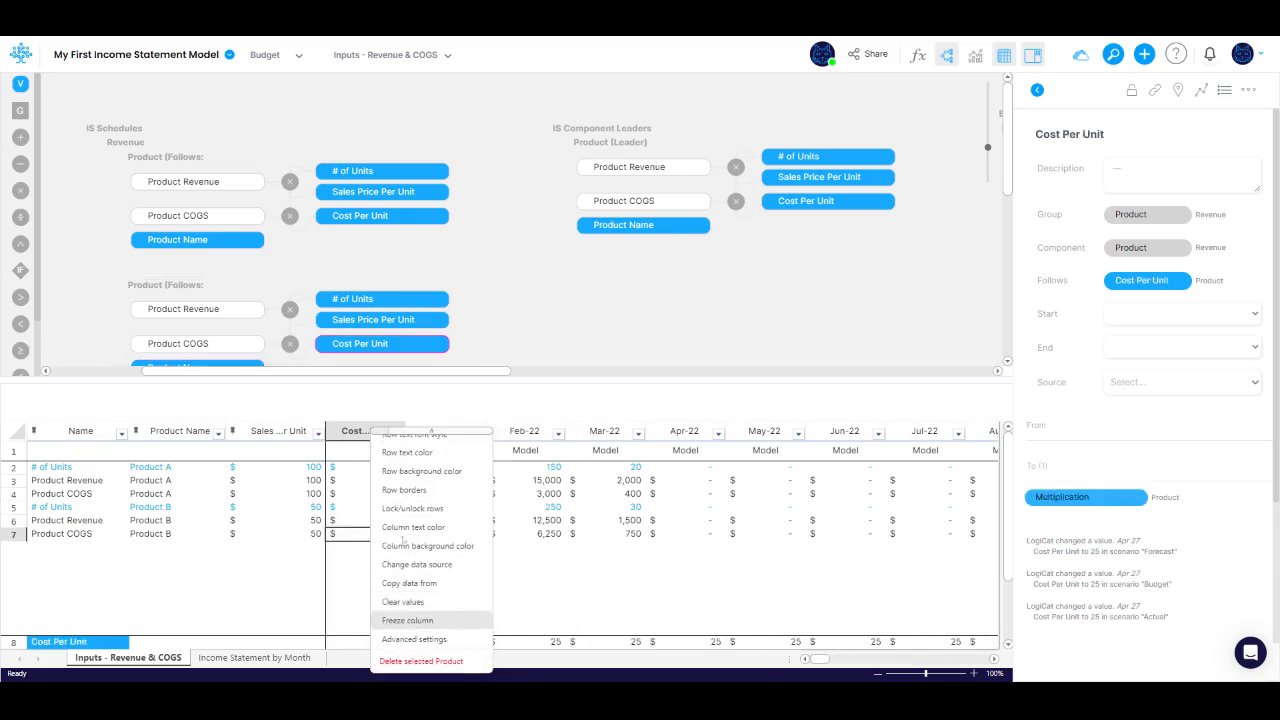
click(407, 620)
Step: Widen the Sales Price Per Unit and Cost Per Unit columns to show their full headings, and save the layout as default
drag(405, 431, 446, 431)
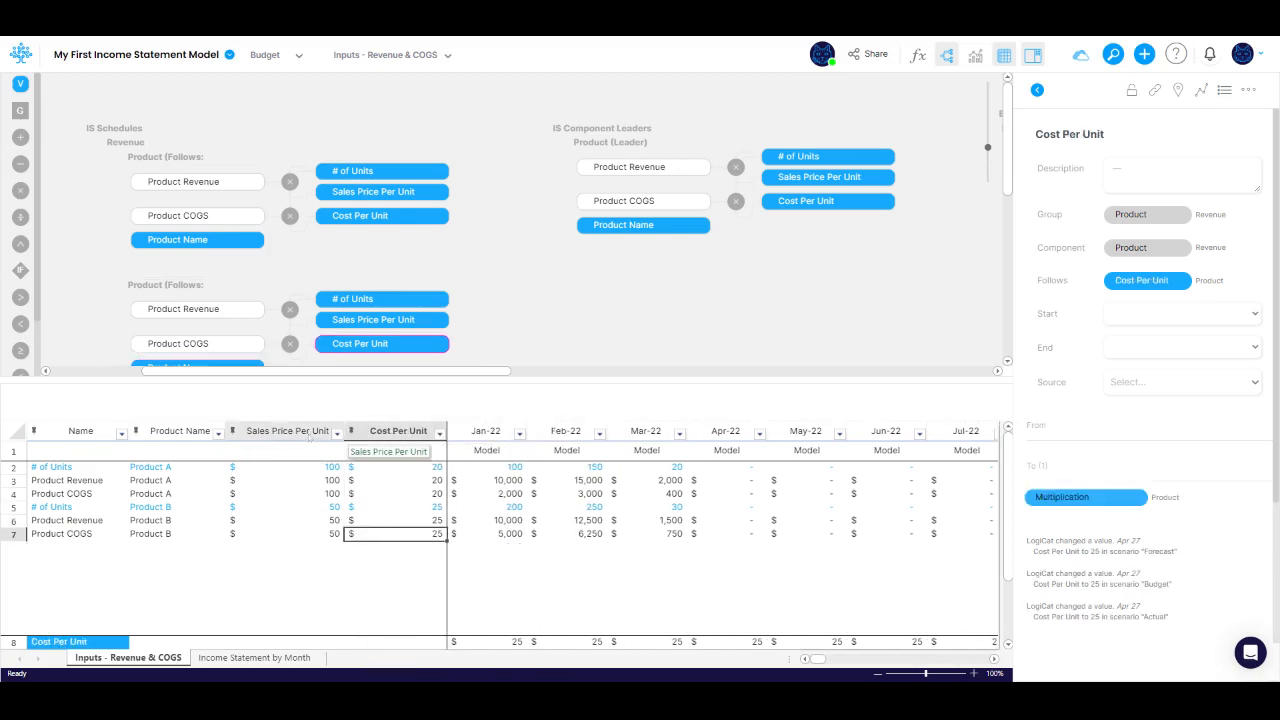
drag(309, 437, 453, 433)
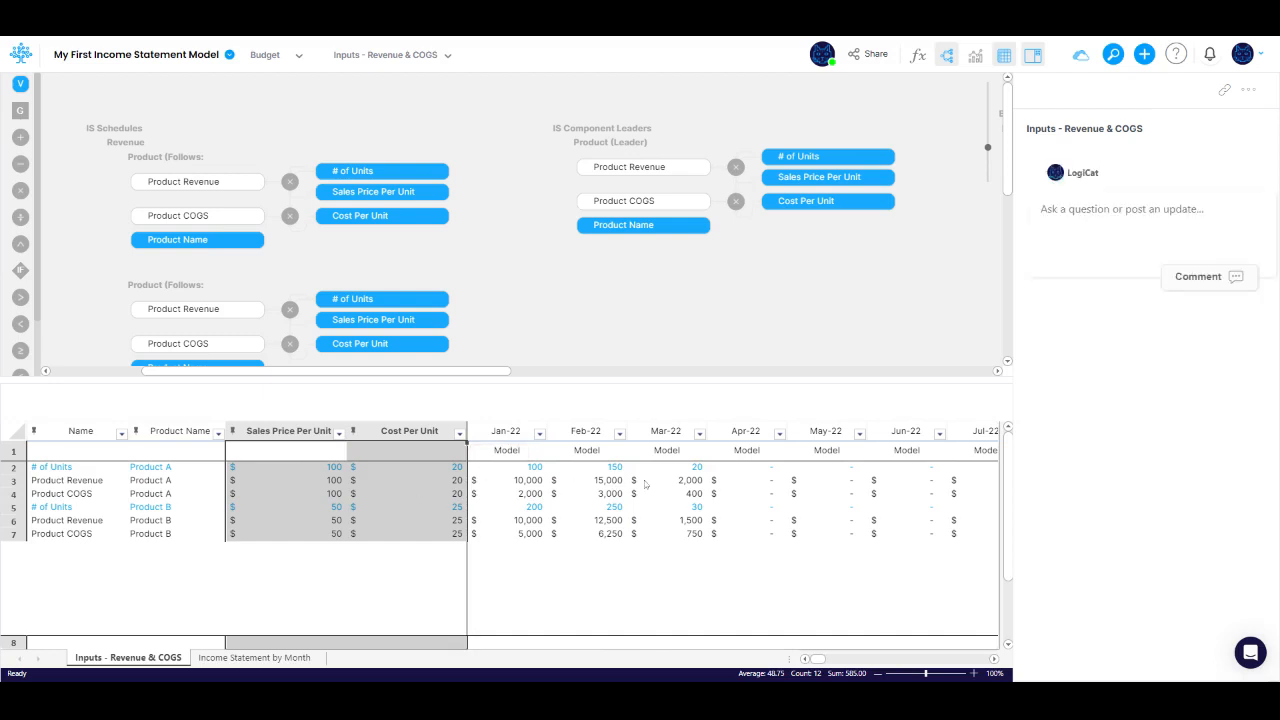
mouse_move(963, 408)
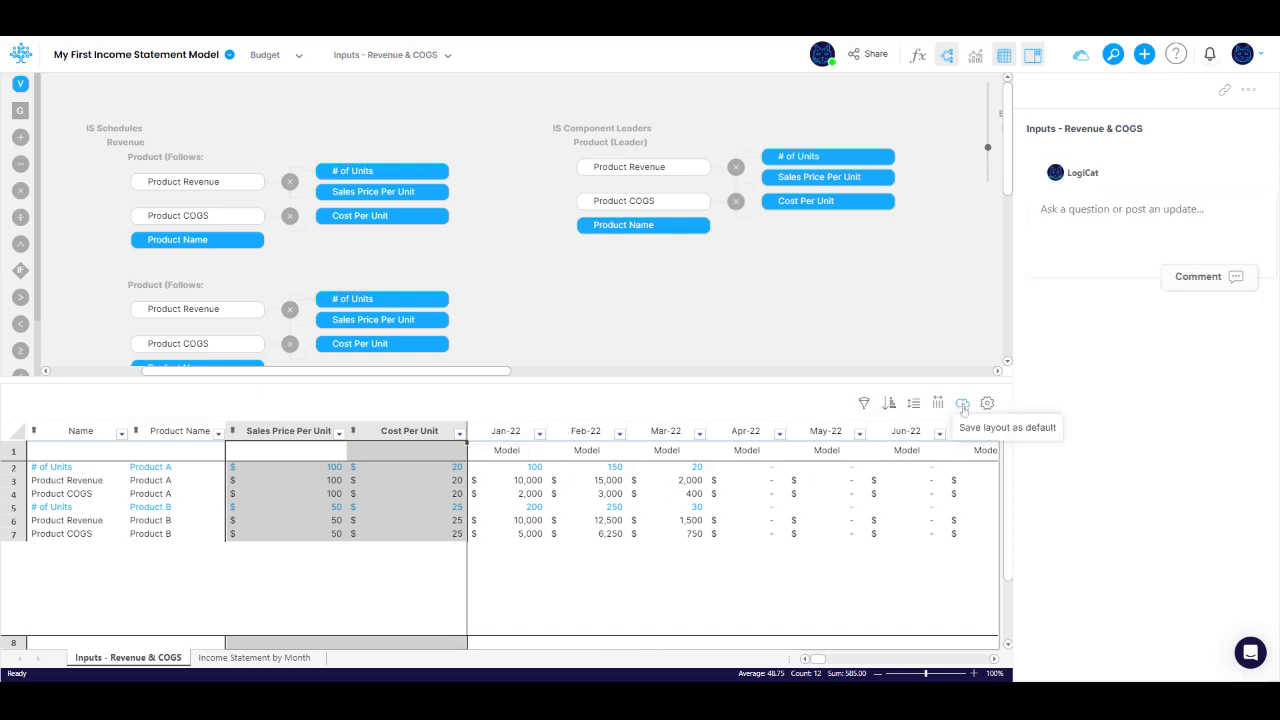
click(962, 404)
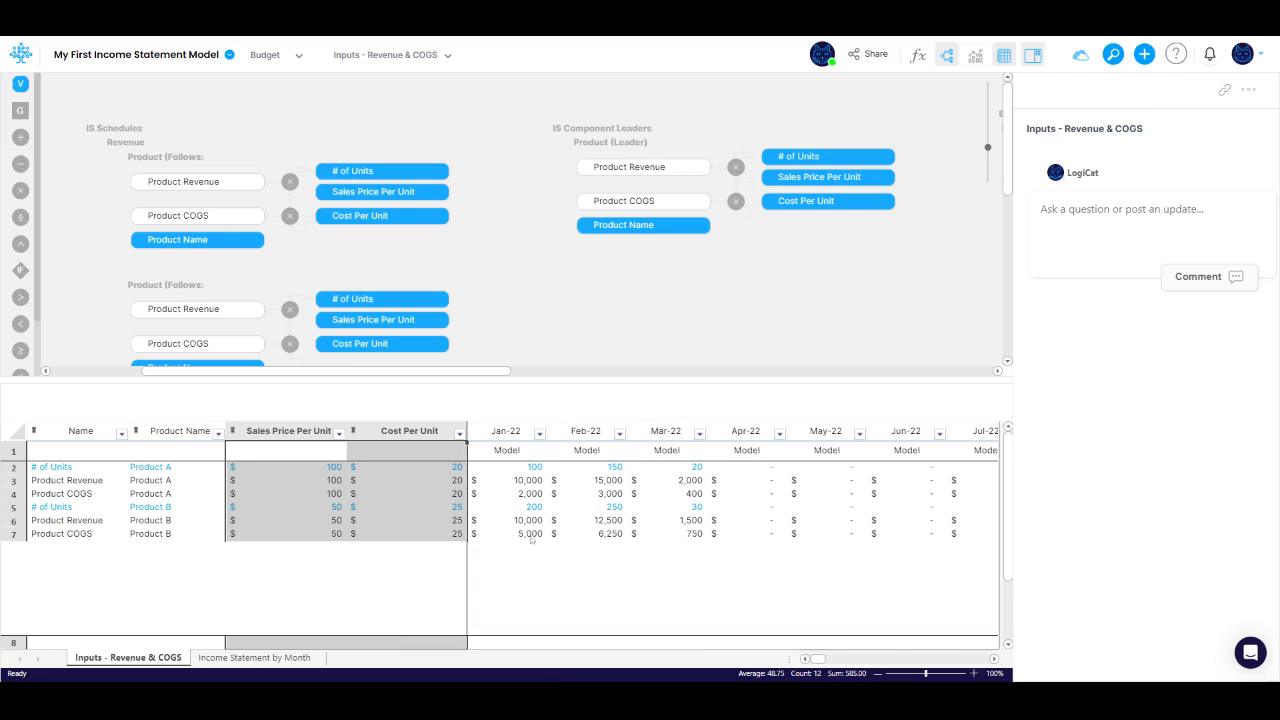
Step: Insert a clone of the Product component below Product B and set its Product Name to Product C
right_click(531, 538)
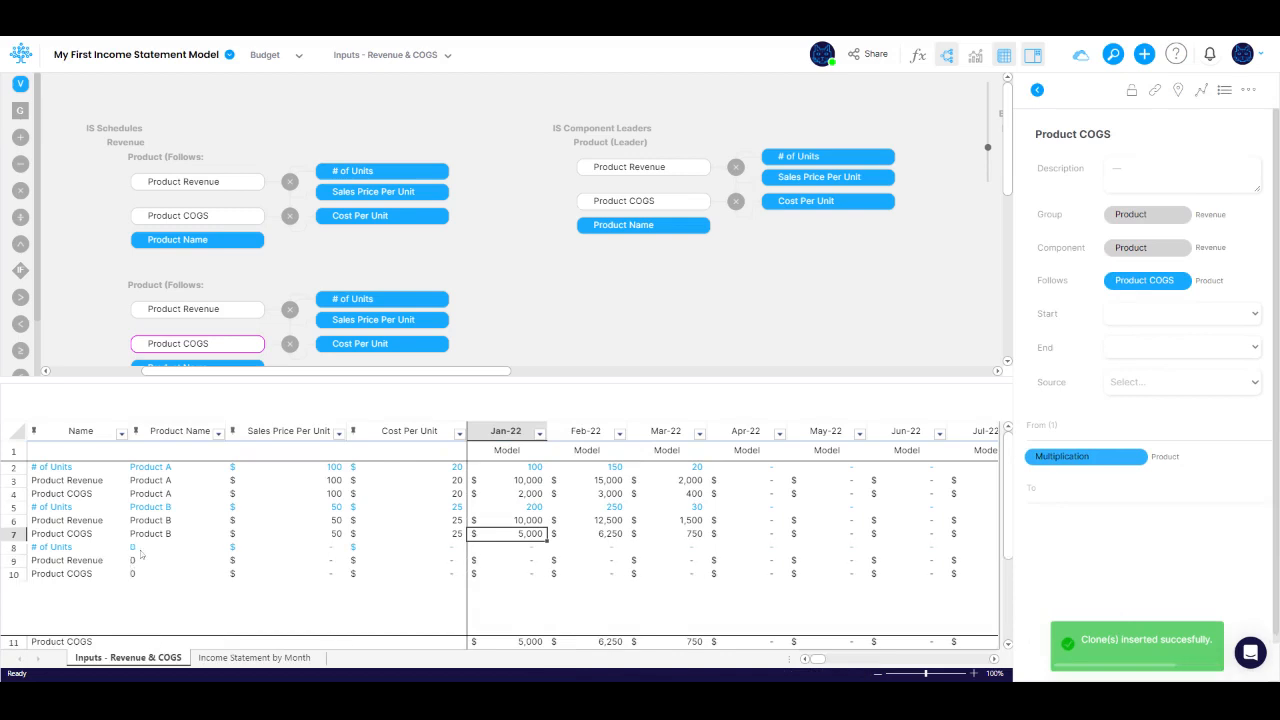
click(141, 551)
text(Product)
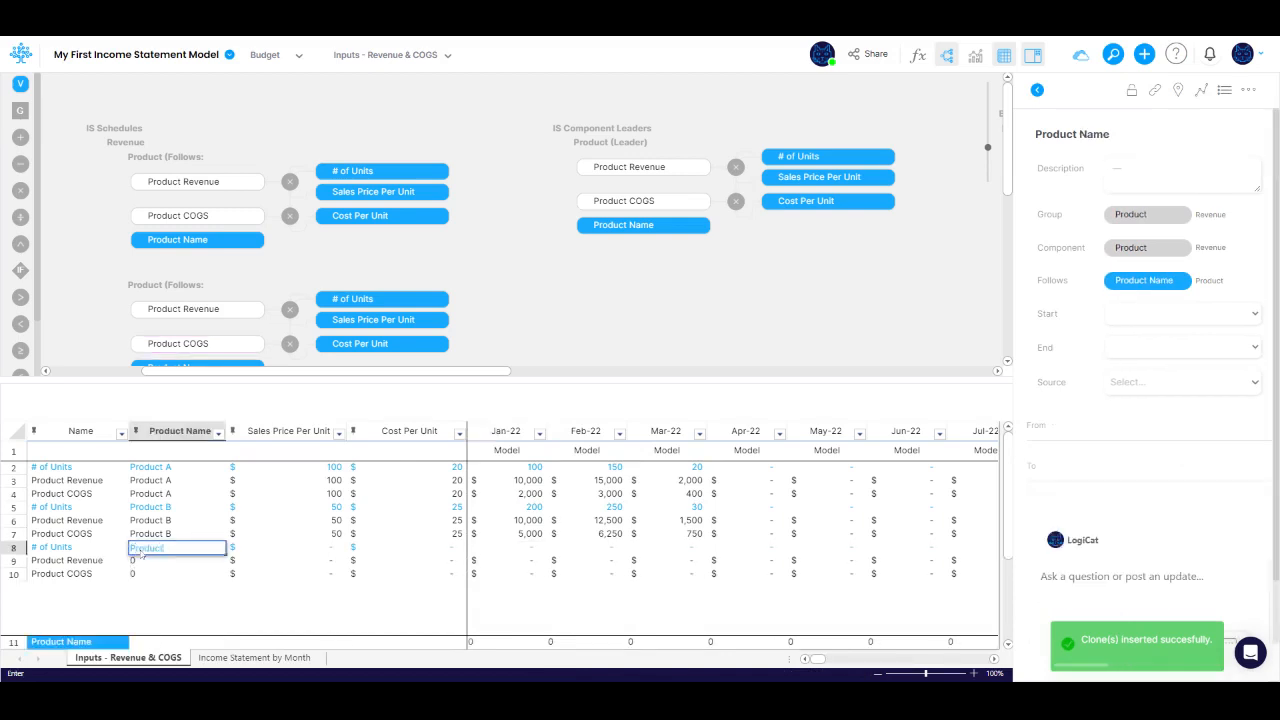
text( C)
key(Tab)
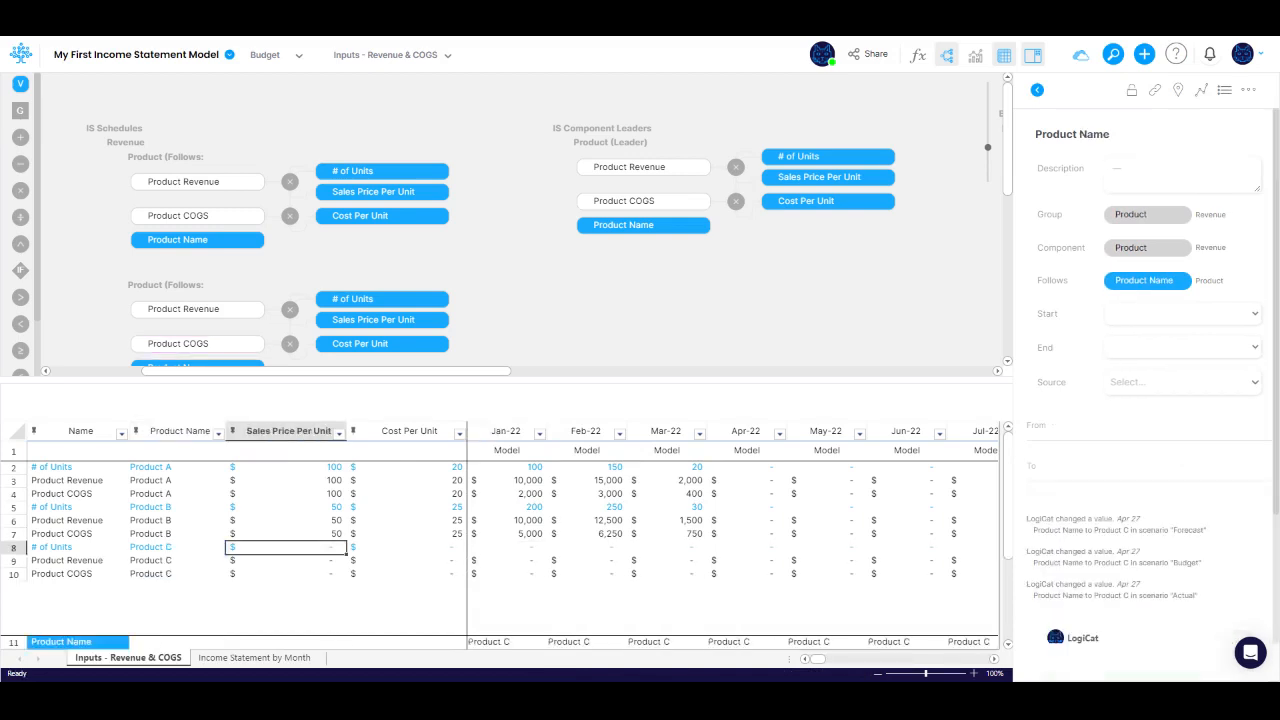
Step: Set Product C's Sales Price Per Unit to 250 and its Cost Per Unit to 50
text(250)
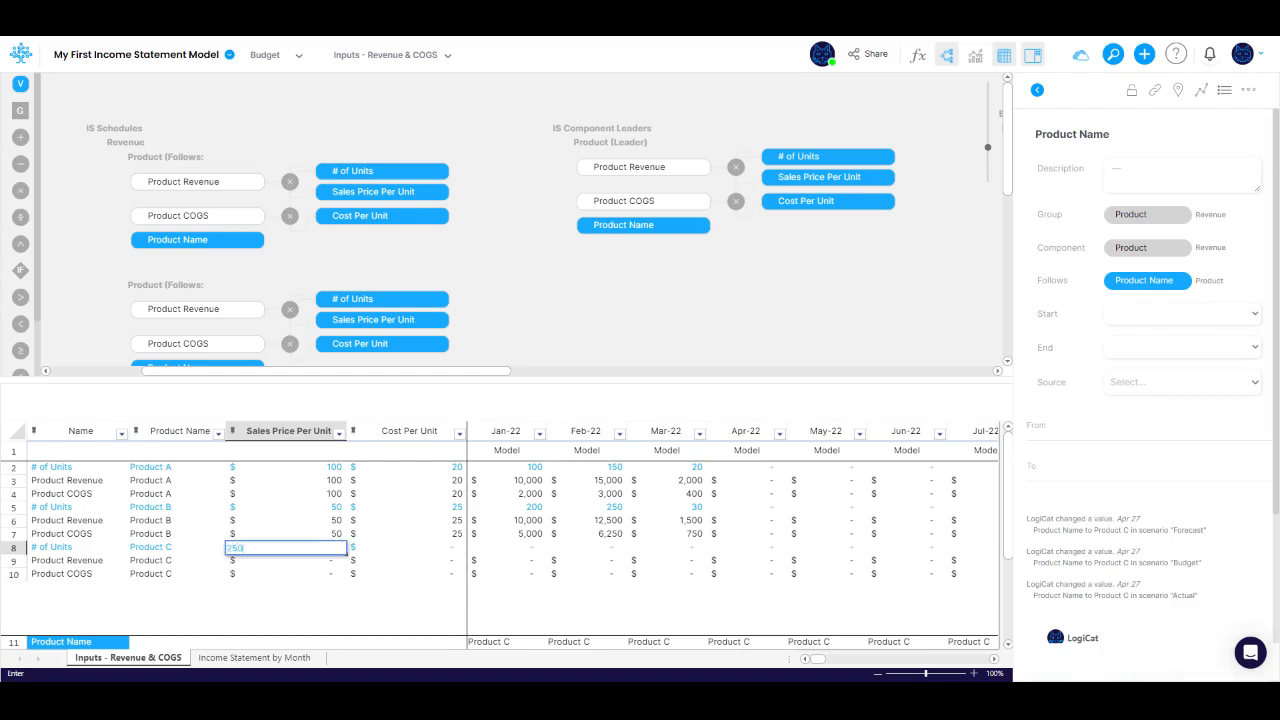
key(Tab)
key(Tab)
key(Left)
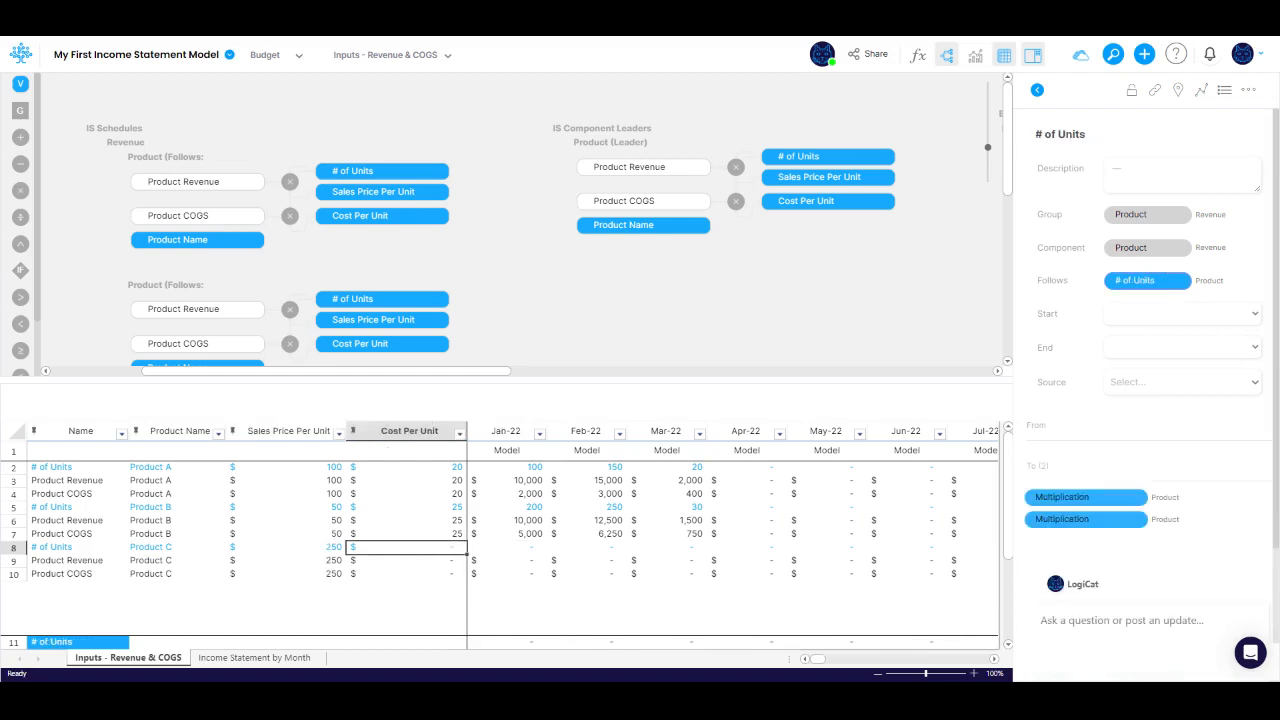
text(50)
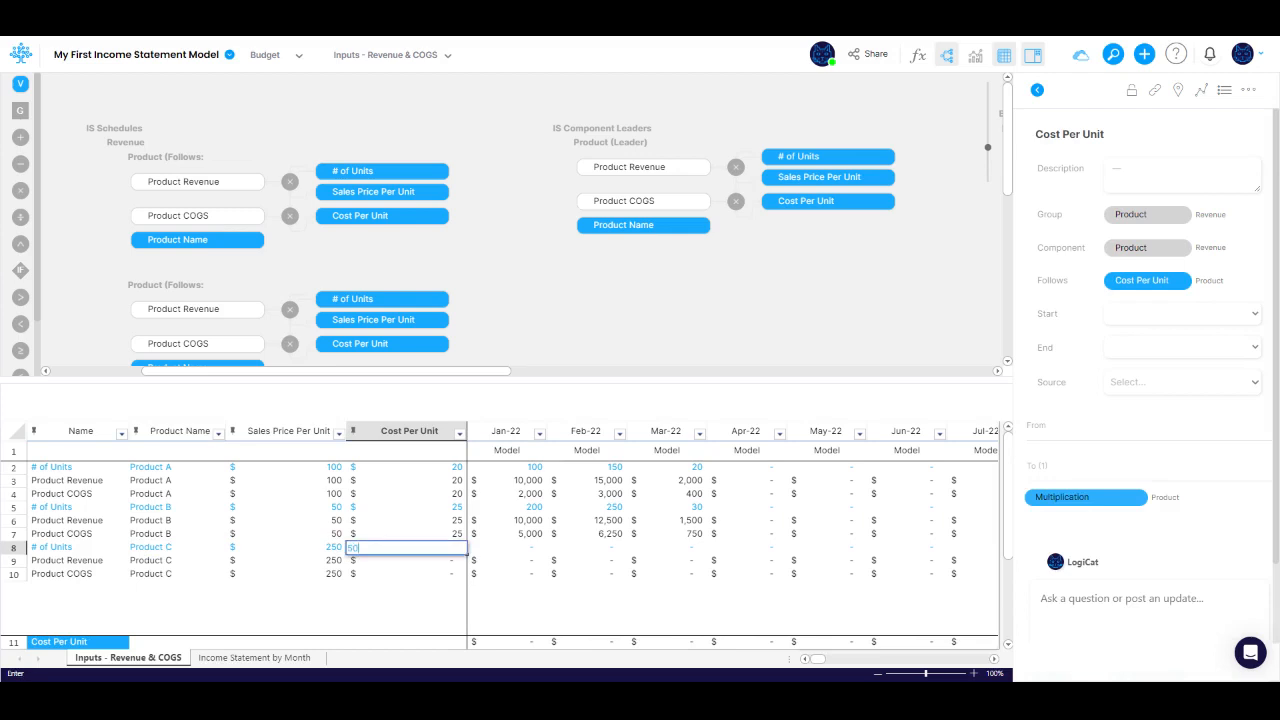
key(Tab)
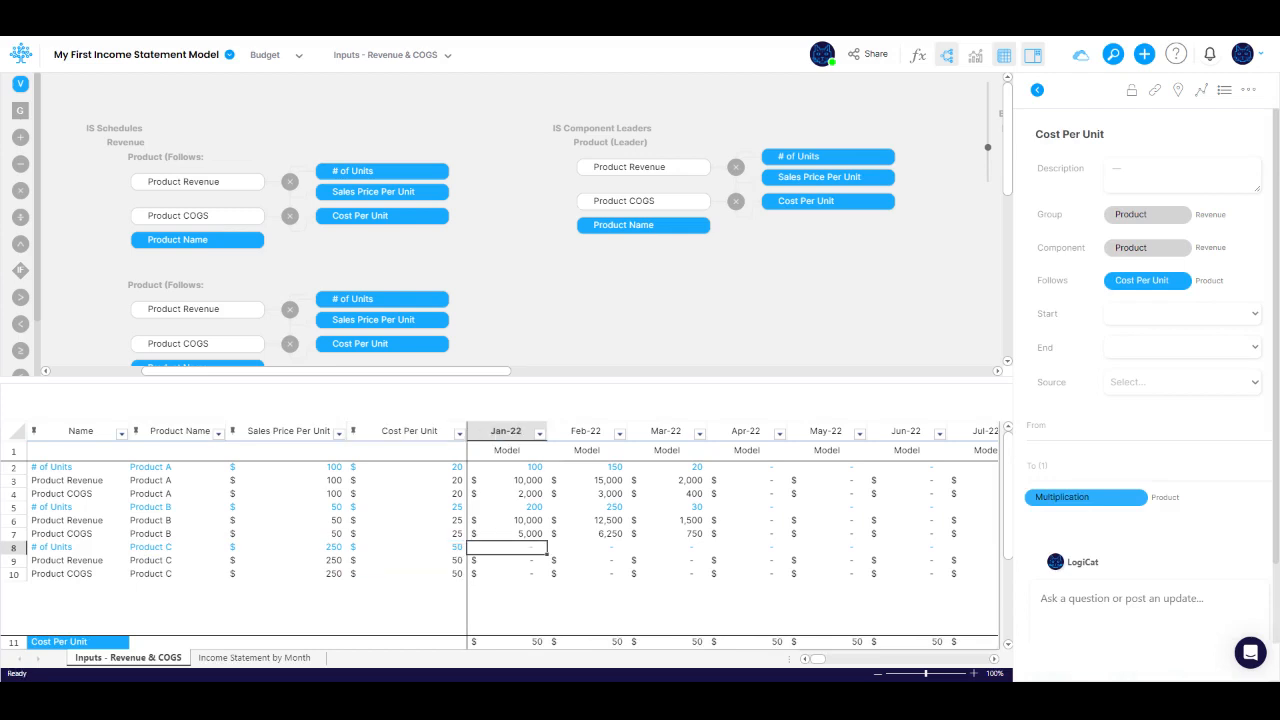
Step: Enter Product C's # of Units as 100 for Jan-22, 200 for Feb-22 and 300 for Mar-22
text(100)
key(Tab)
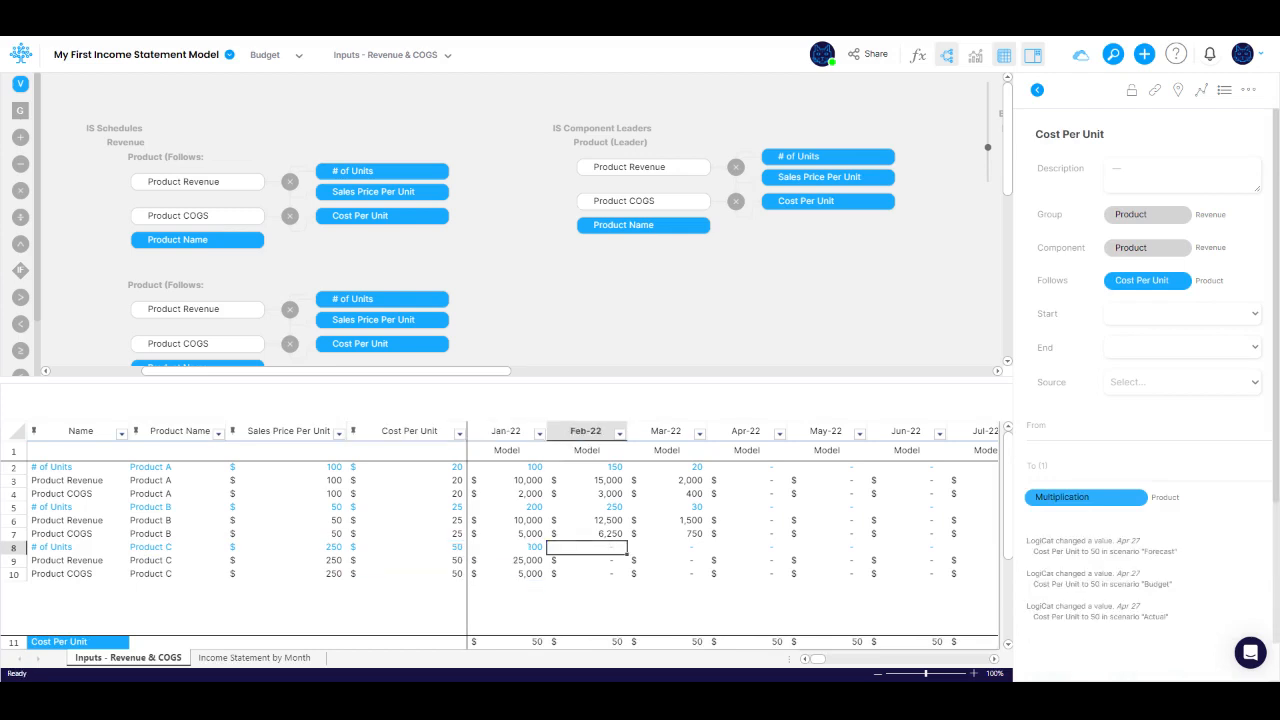
text(200)
key(Tab)
text(30)
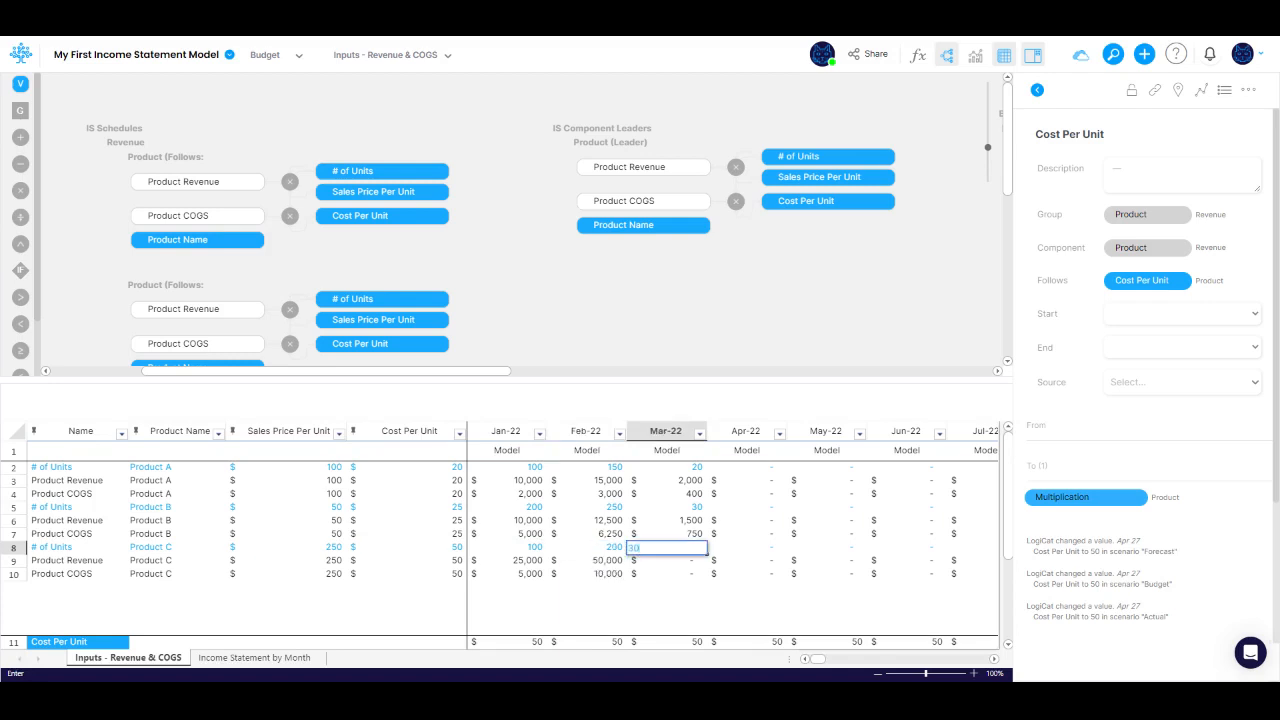
text(0)
key(Tab)
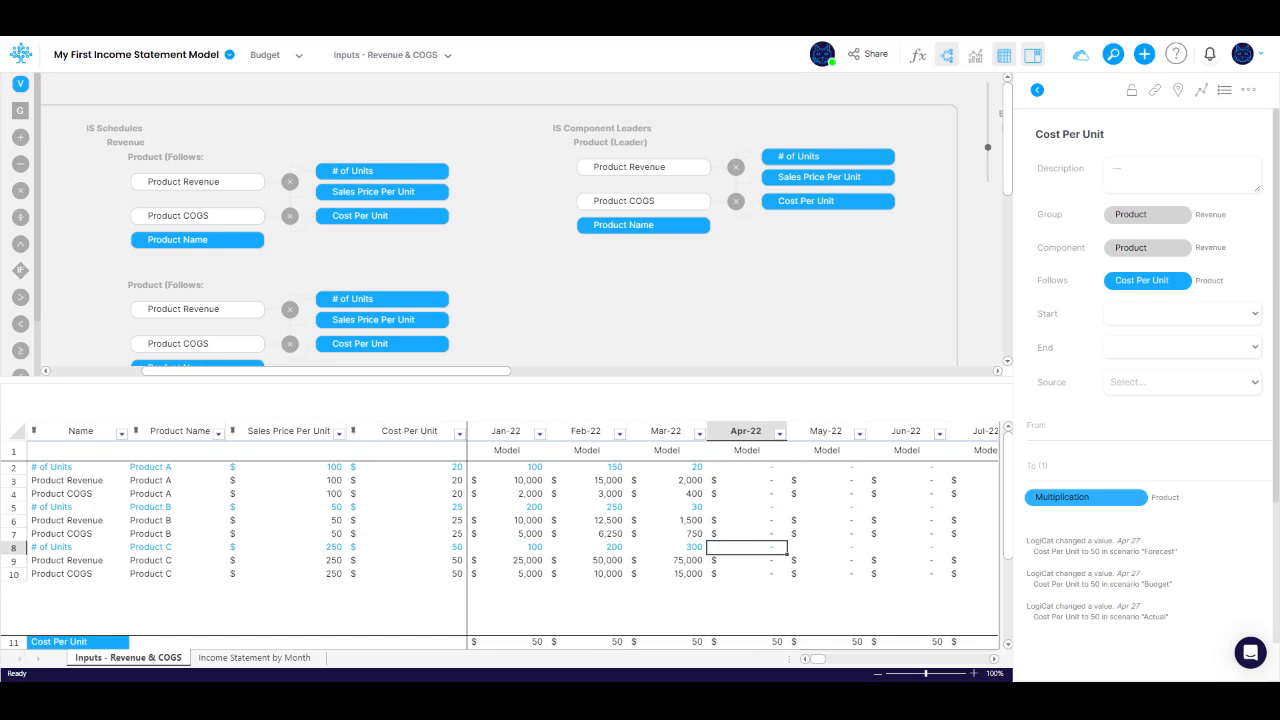
Step: Create a Super Link from the Revenue group in IS Schedules to the Income Statement group
drag(474, 373, 379, 378)
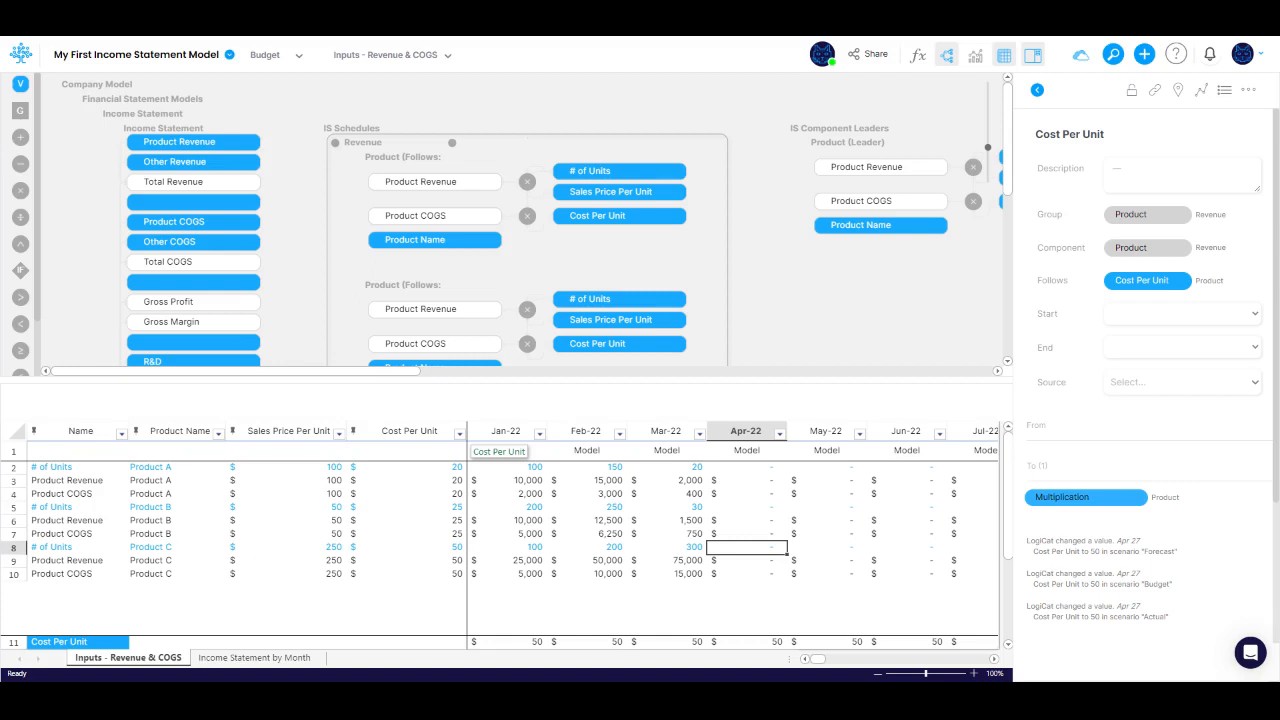
drag(335, 142, 242, 130)
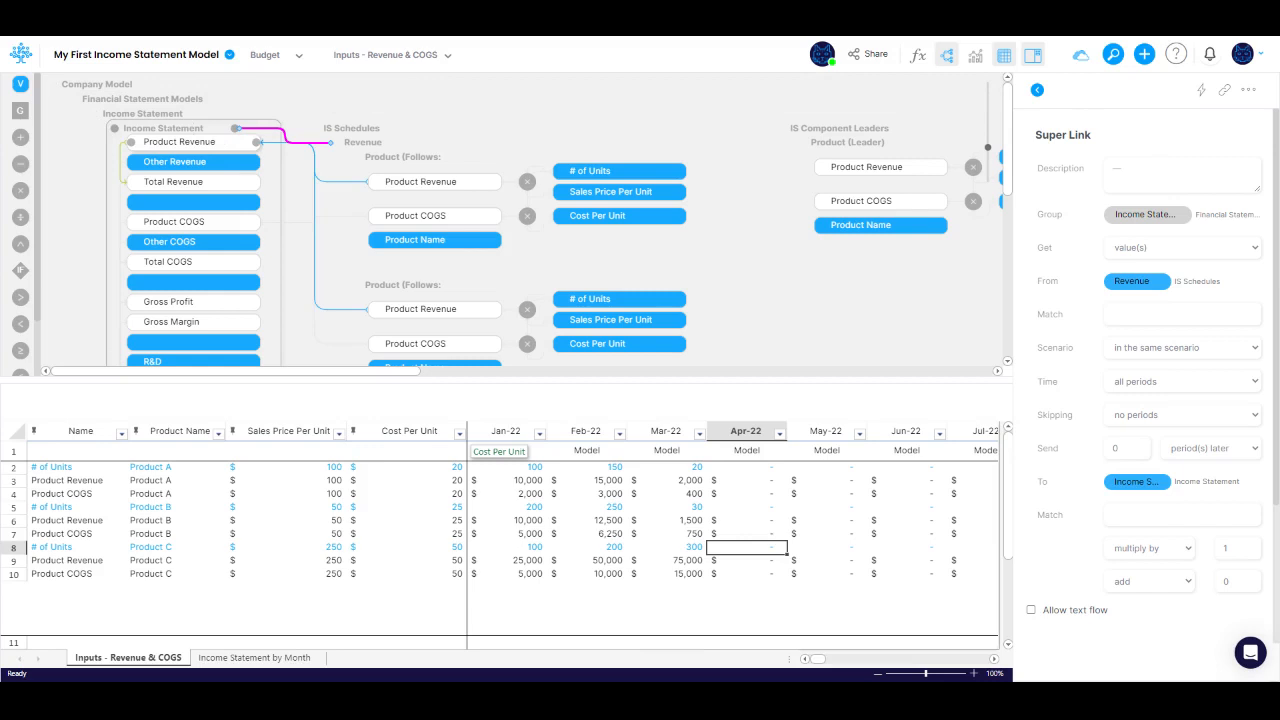
Step: Expand the third Product follower in the Revenue group and examine the links feeding the Income Statement's Product Revenue node
scroll(428, 217, down, 1)
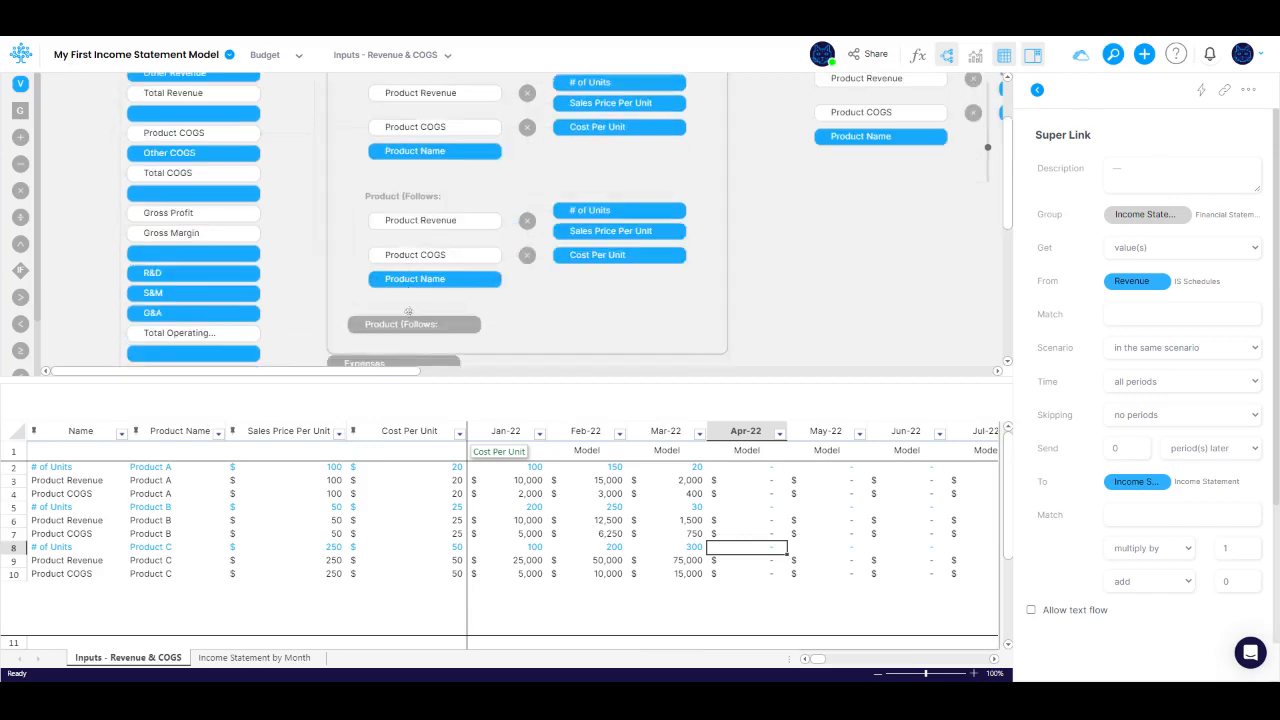
click(407, 326)
scroll(354, 246, up, 1)
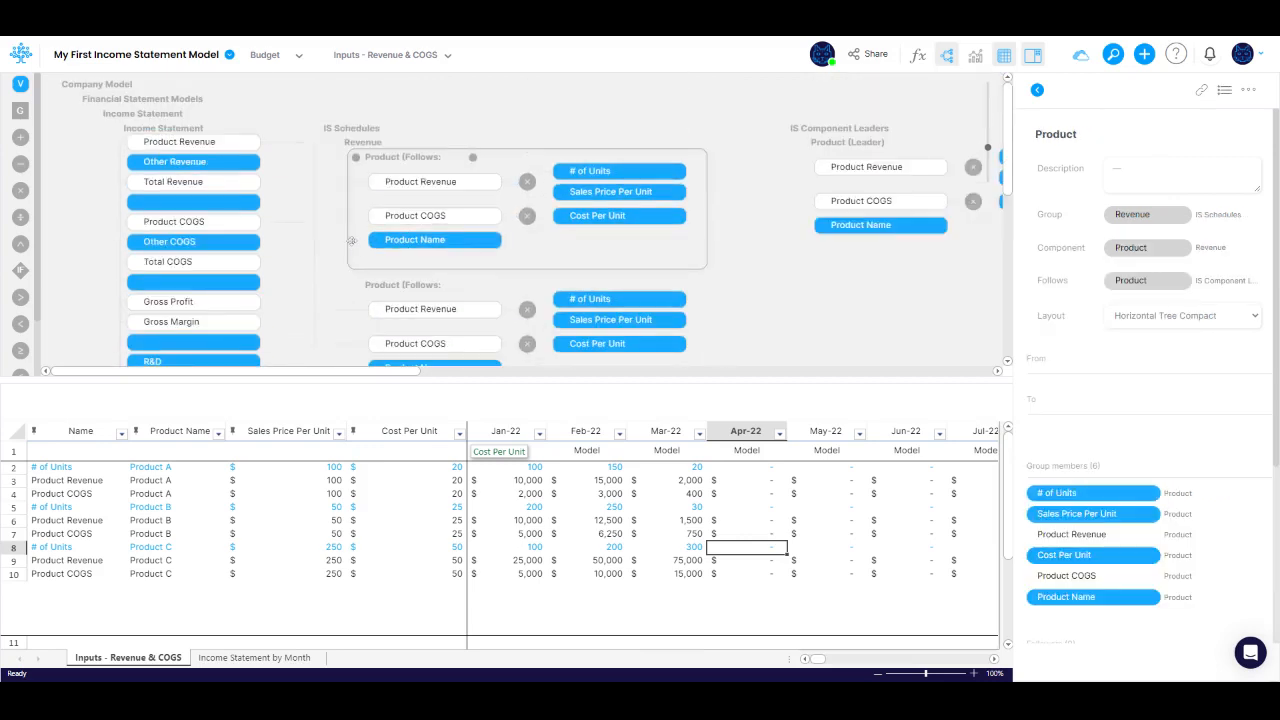
scroll(352, 240, down, 2)
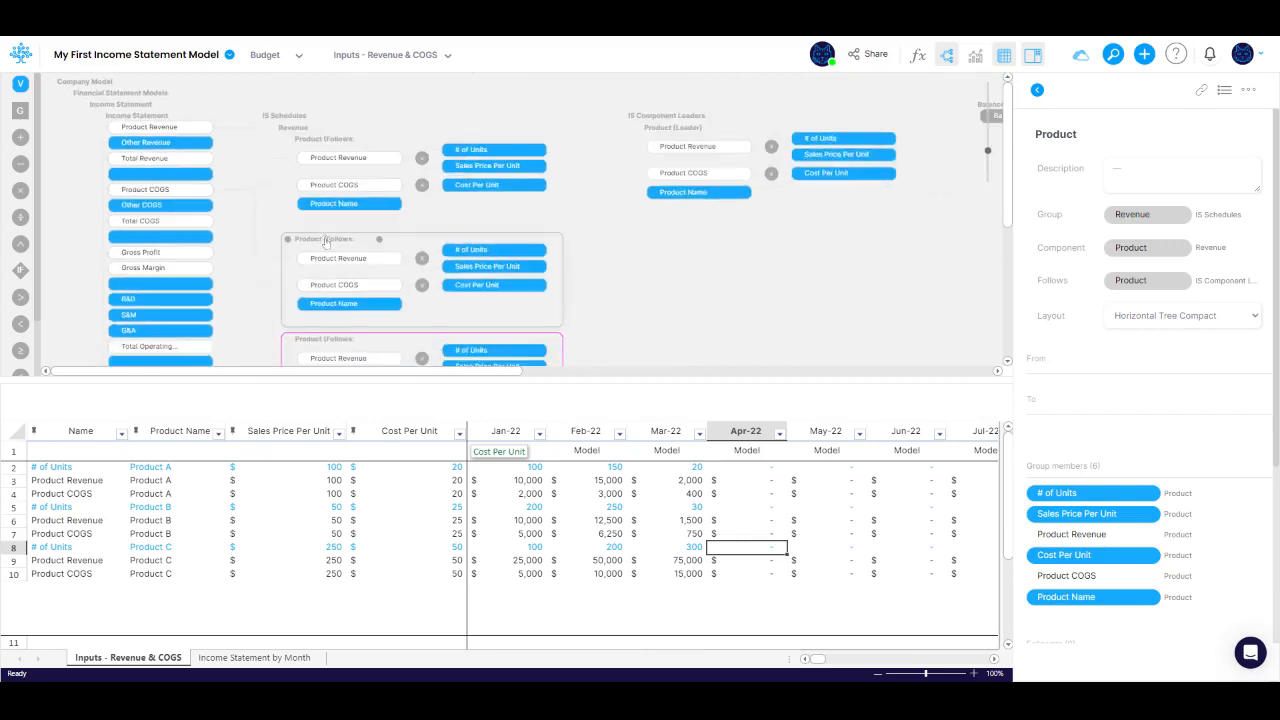
scroll(325, 241, down, 4)
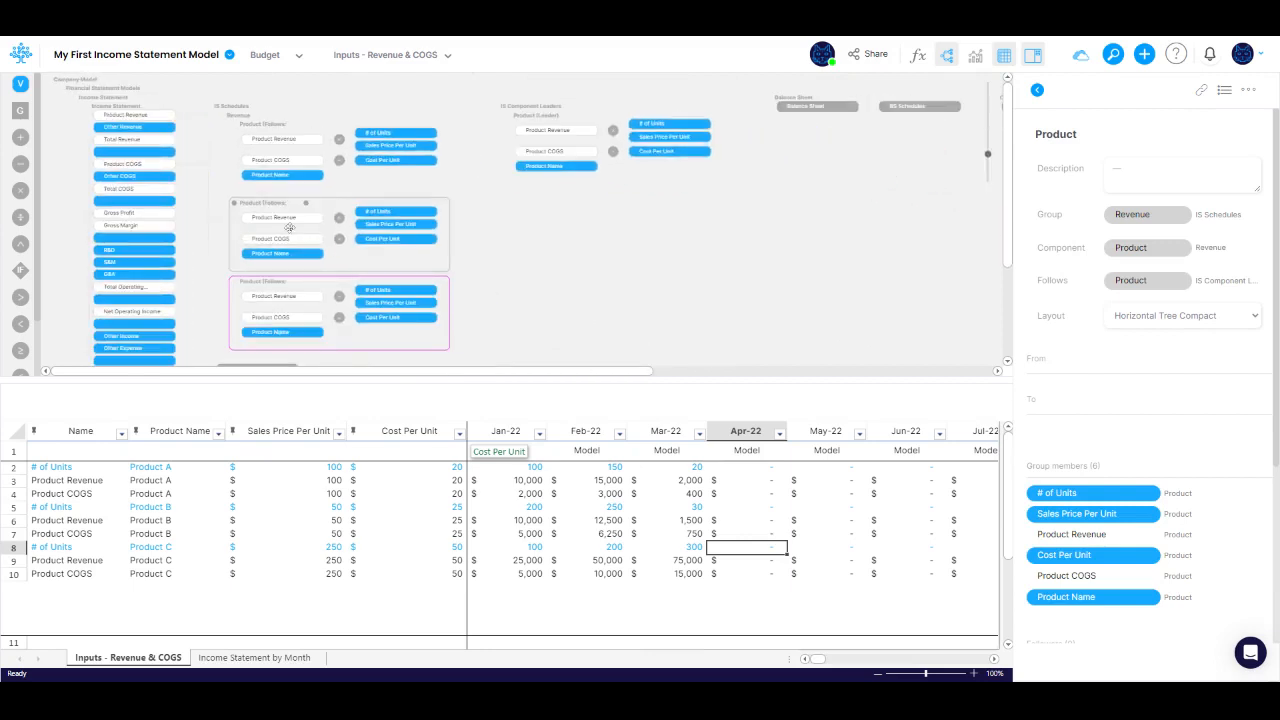
click(160, 116)
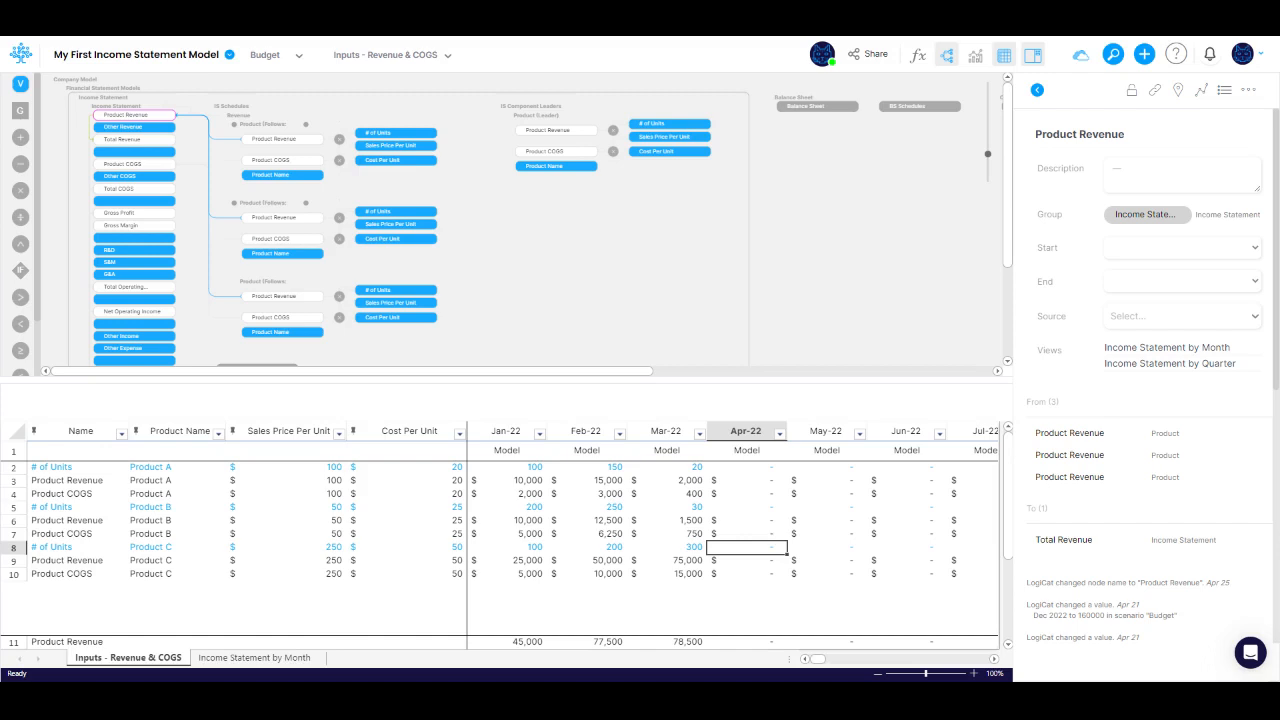
Step: Hide the canvas, then sort and group the table rows by Name with a SUM summary row, applying and saving the setup
click(946, 54)
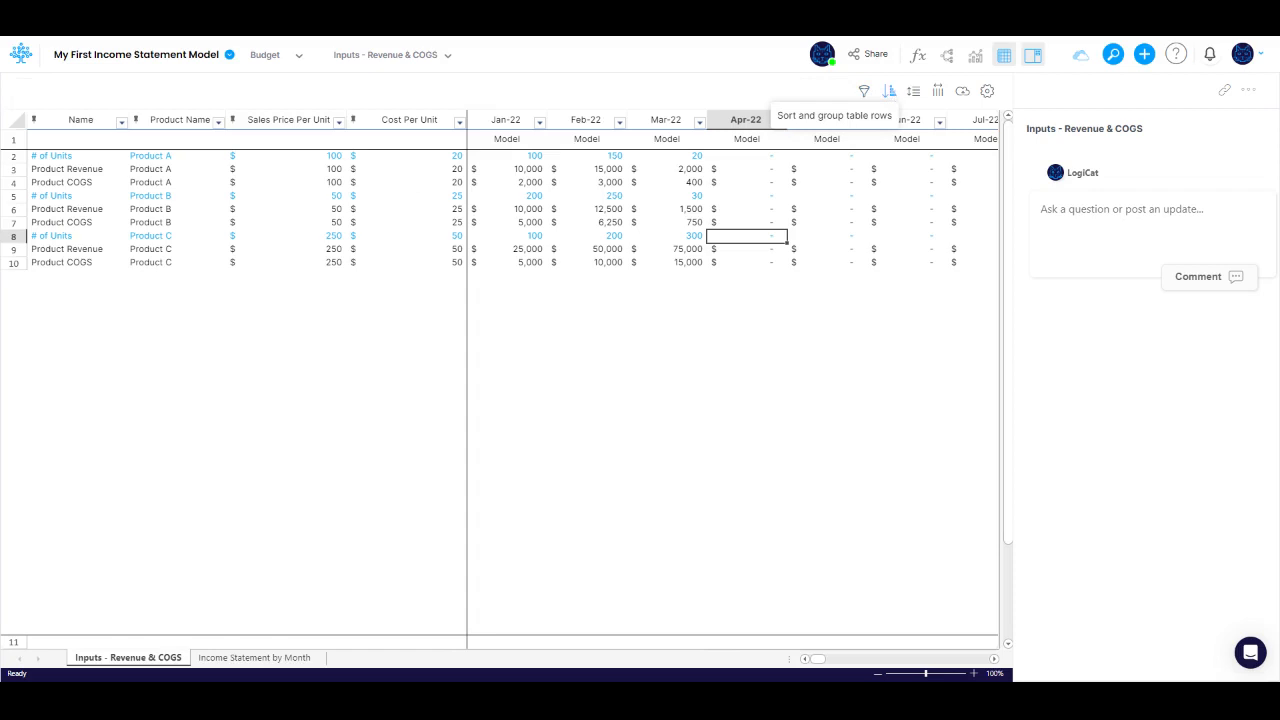
click(889, 91)
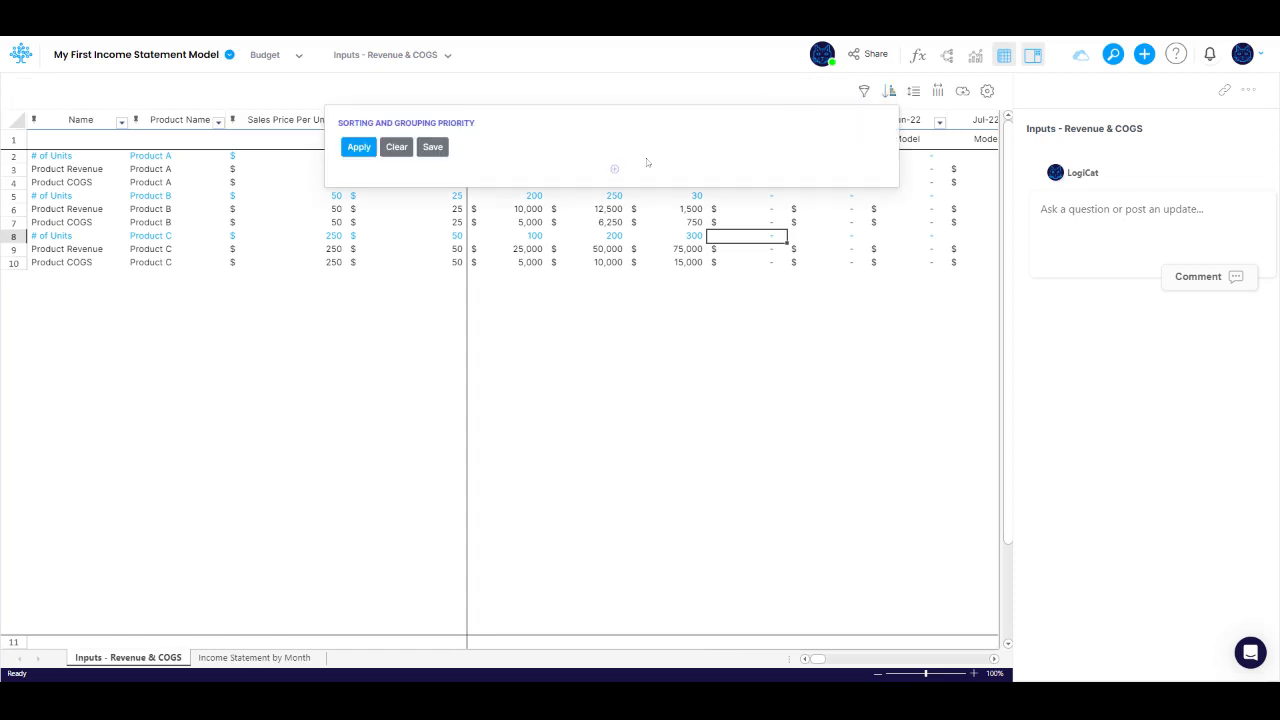
click(615, 170)
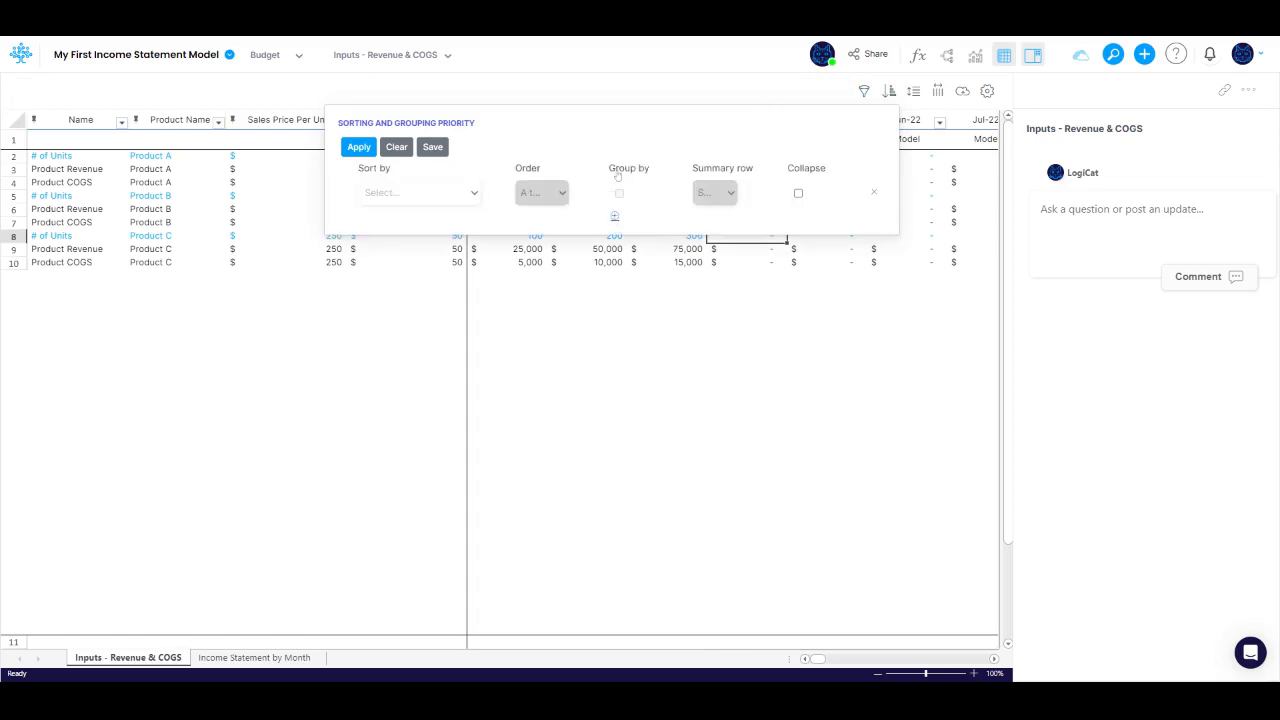
click(428, 195)
click(433, 197)
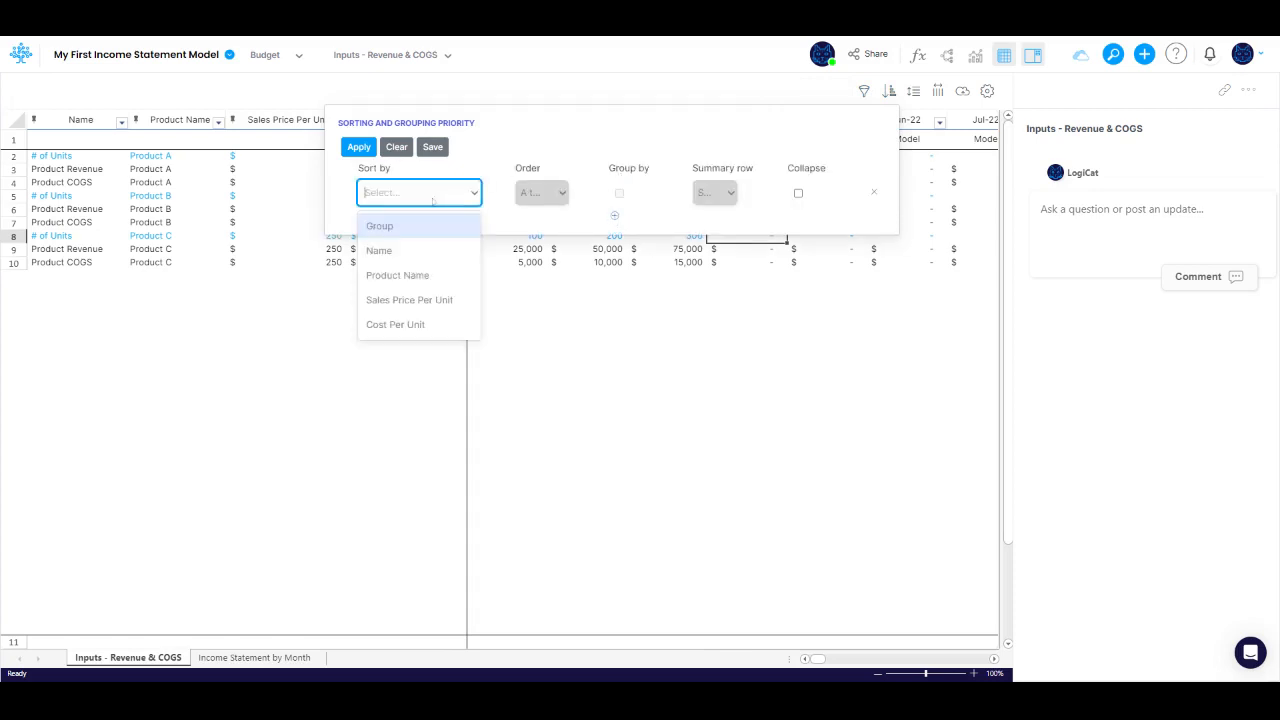
click(413, 251)
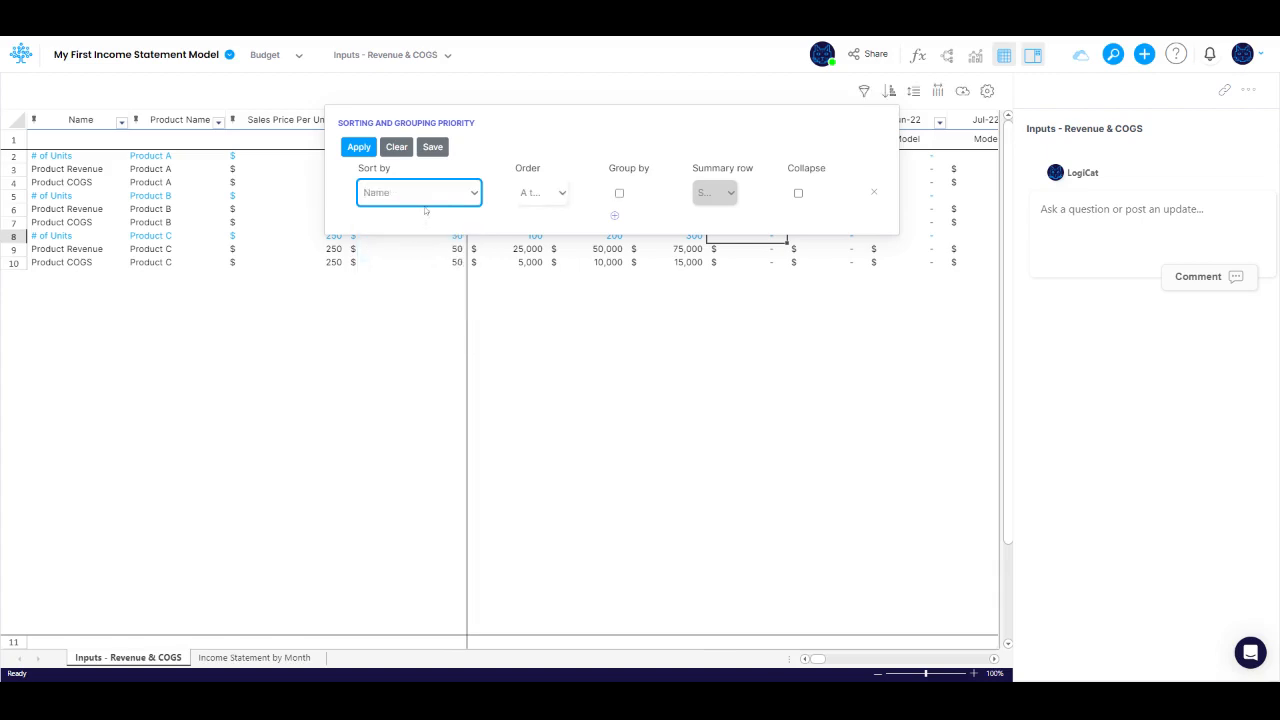
click(620, 193)
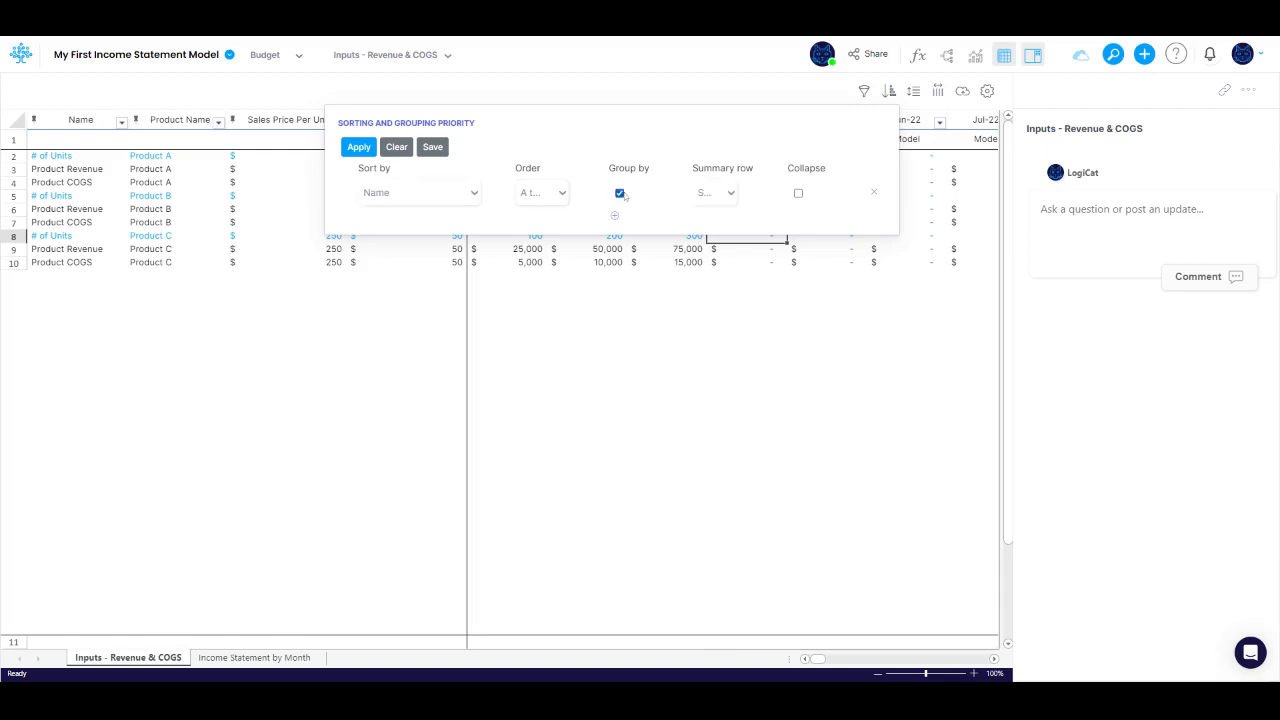
click(714, 193)
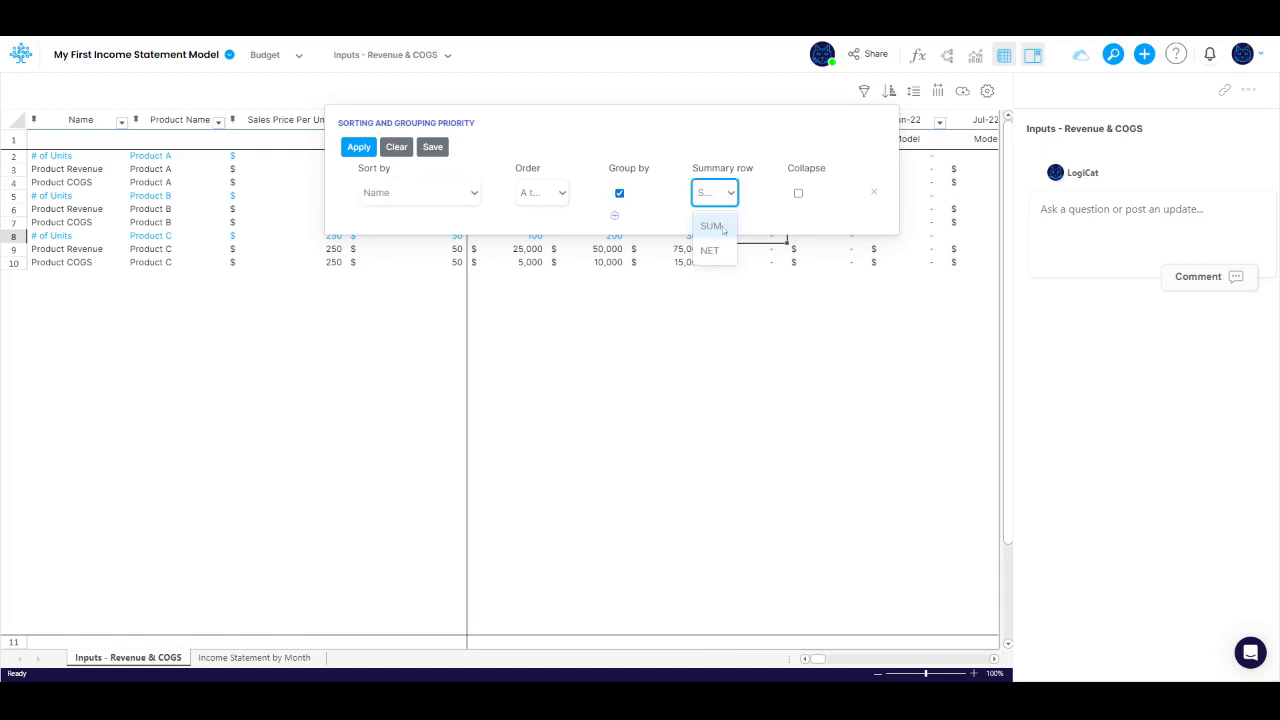
click(711, 226)
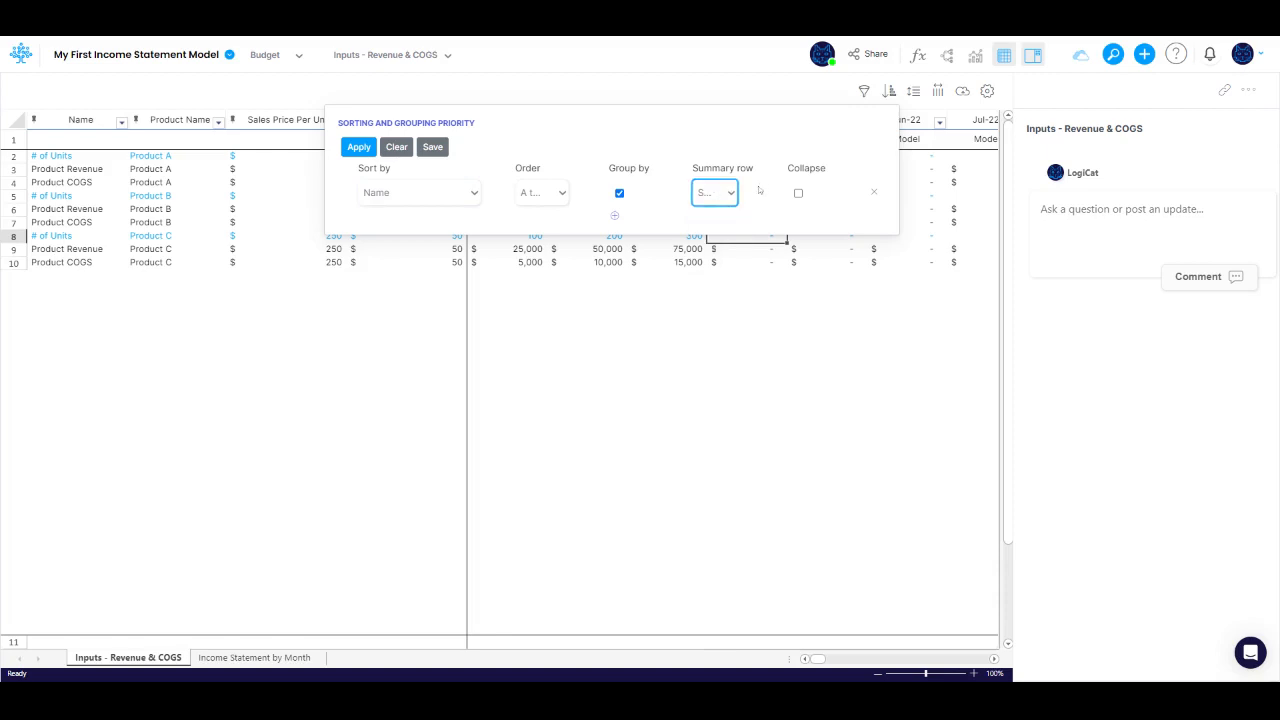
click(360, 148)
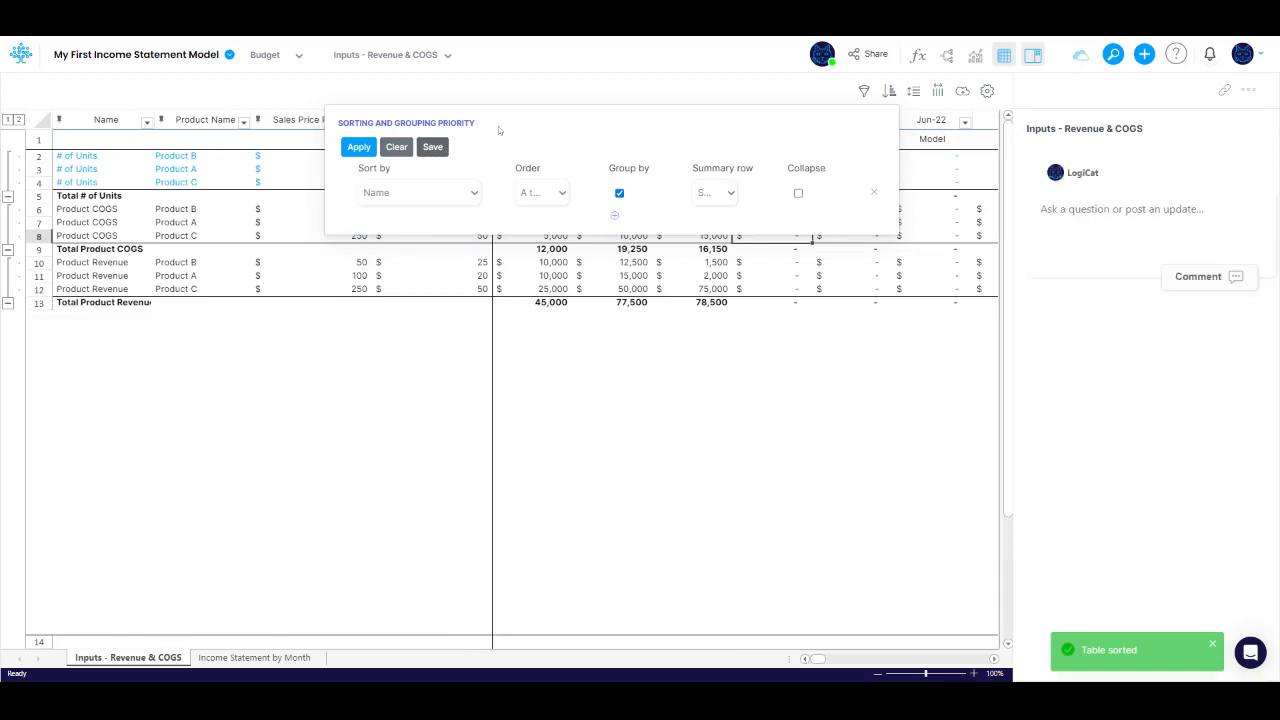
click(433, 147)
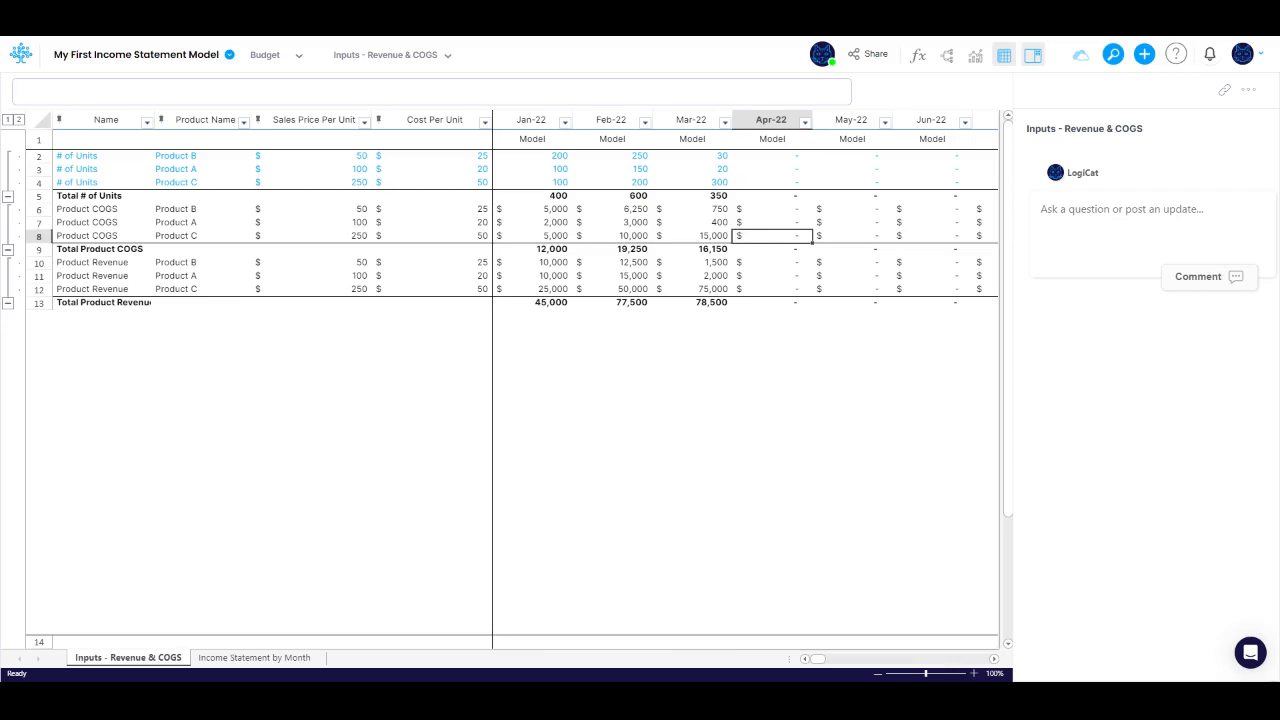
Step: Insert a new Product from Product C's # of Units row and name it Product D
right_click(717, 186)
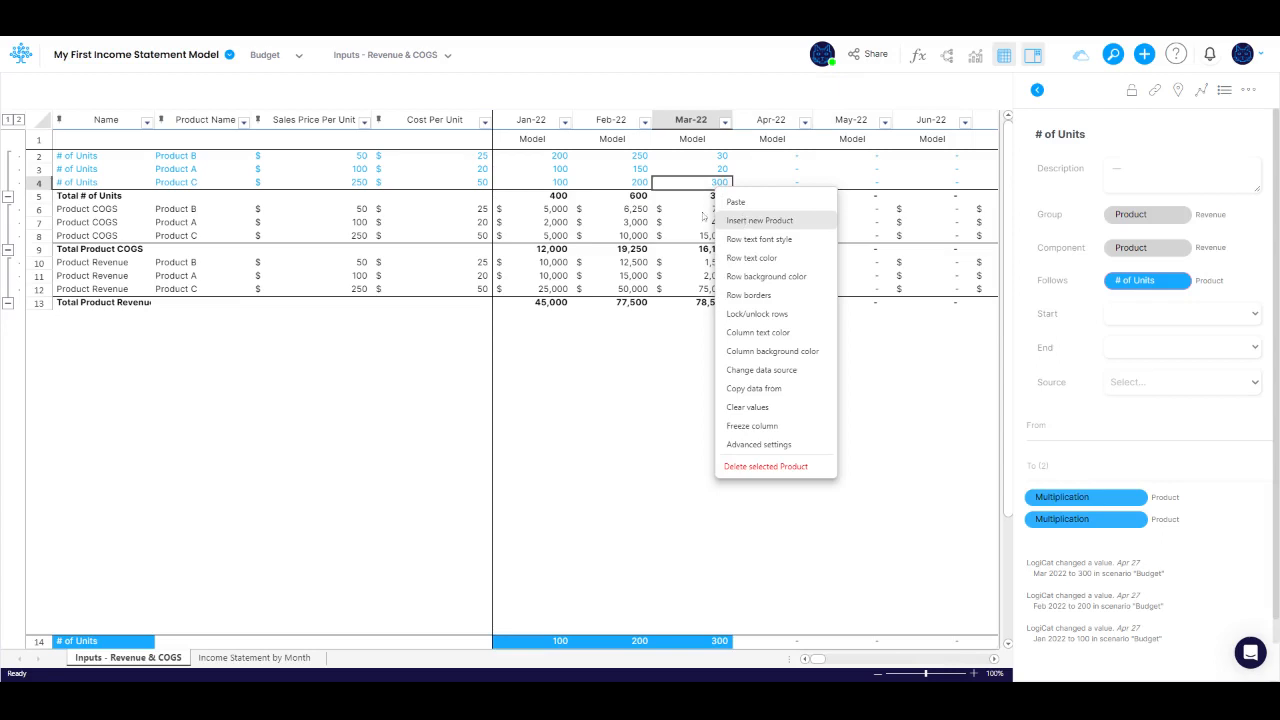
click(735, 201)
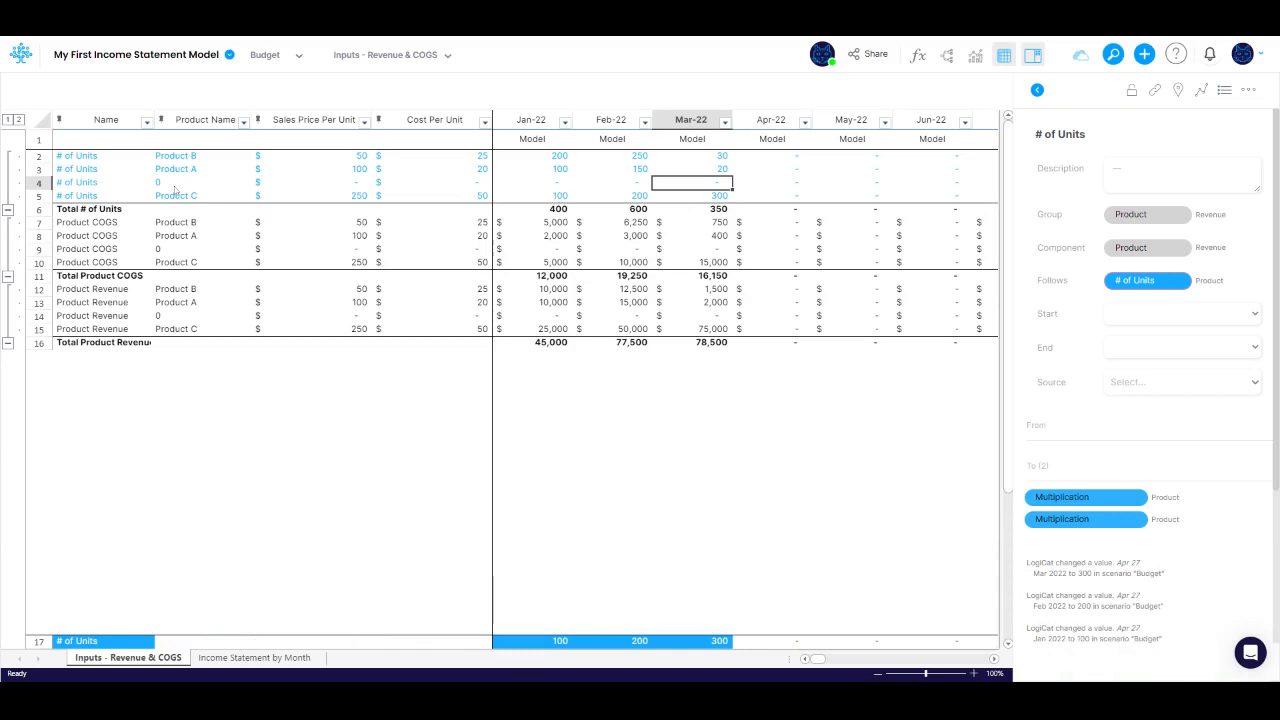
click(175, 183)
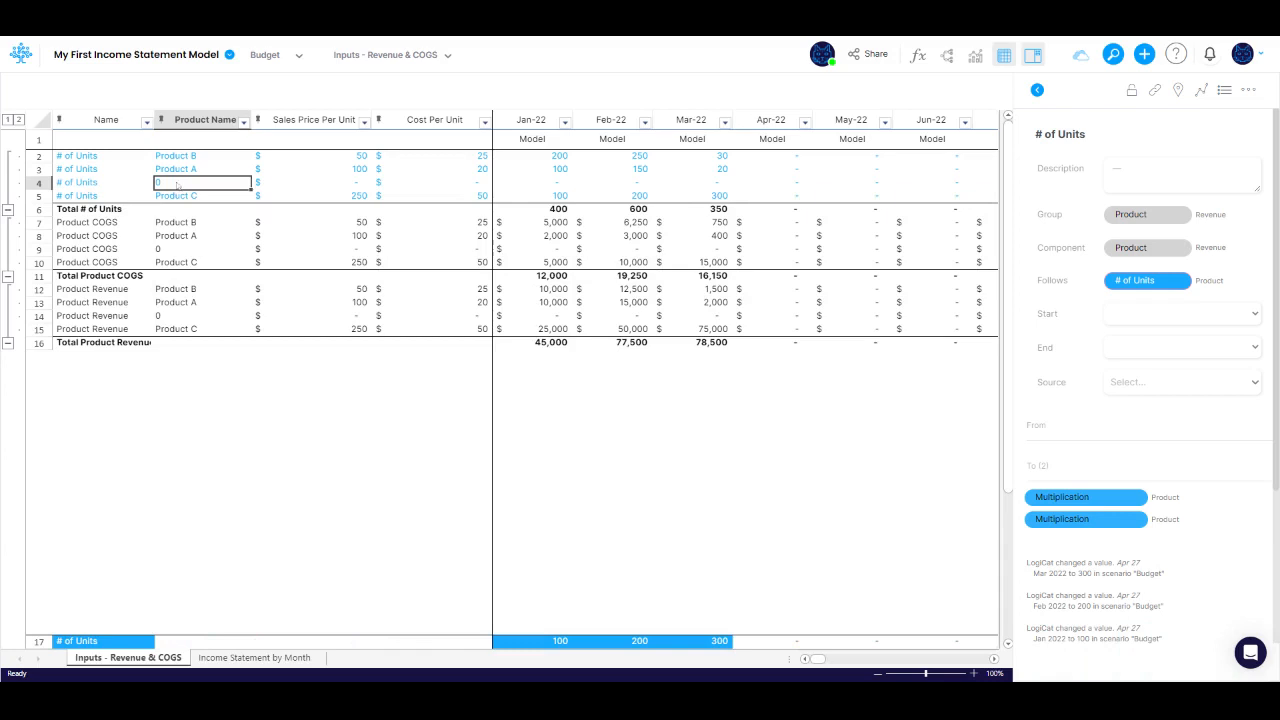
text(Product)
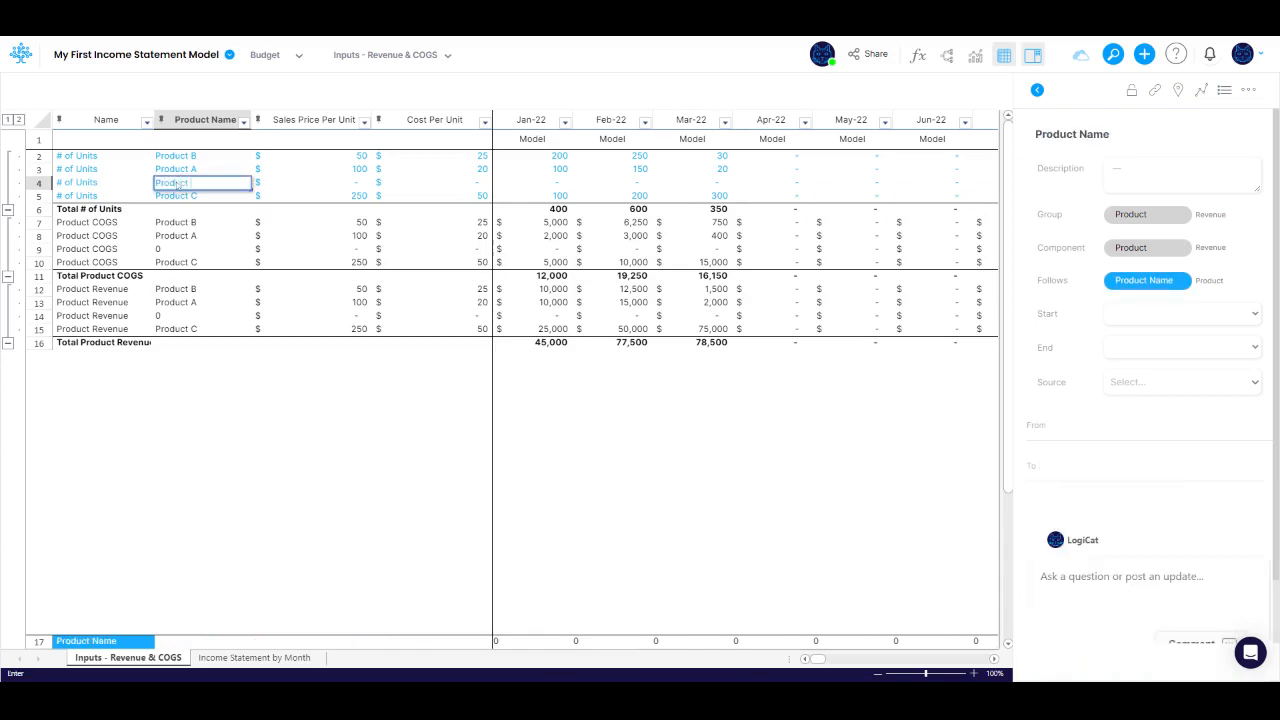
text( D)
key(Return)
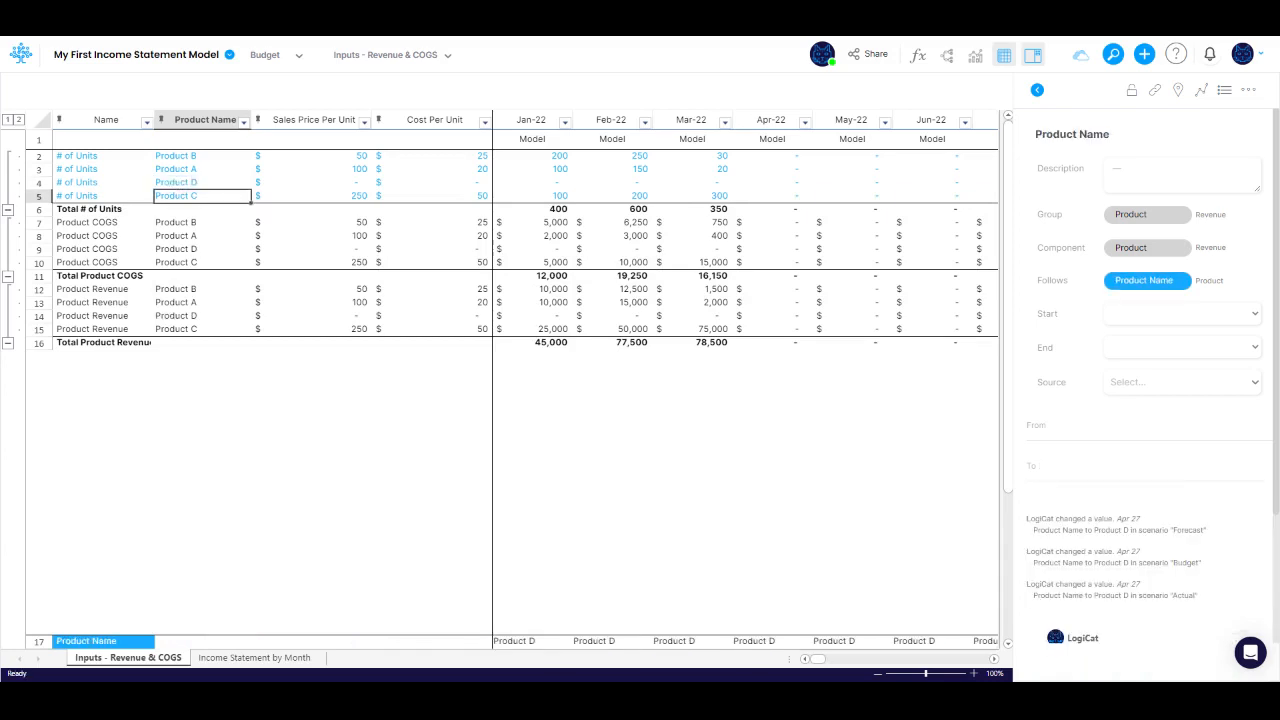
Step: Set Product D's Sales Price Per Unit to 125 and its Cost Per Unit to 75
click(311, 183)
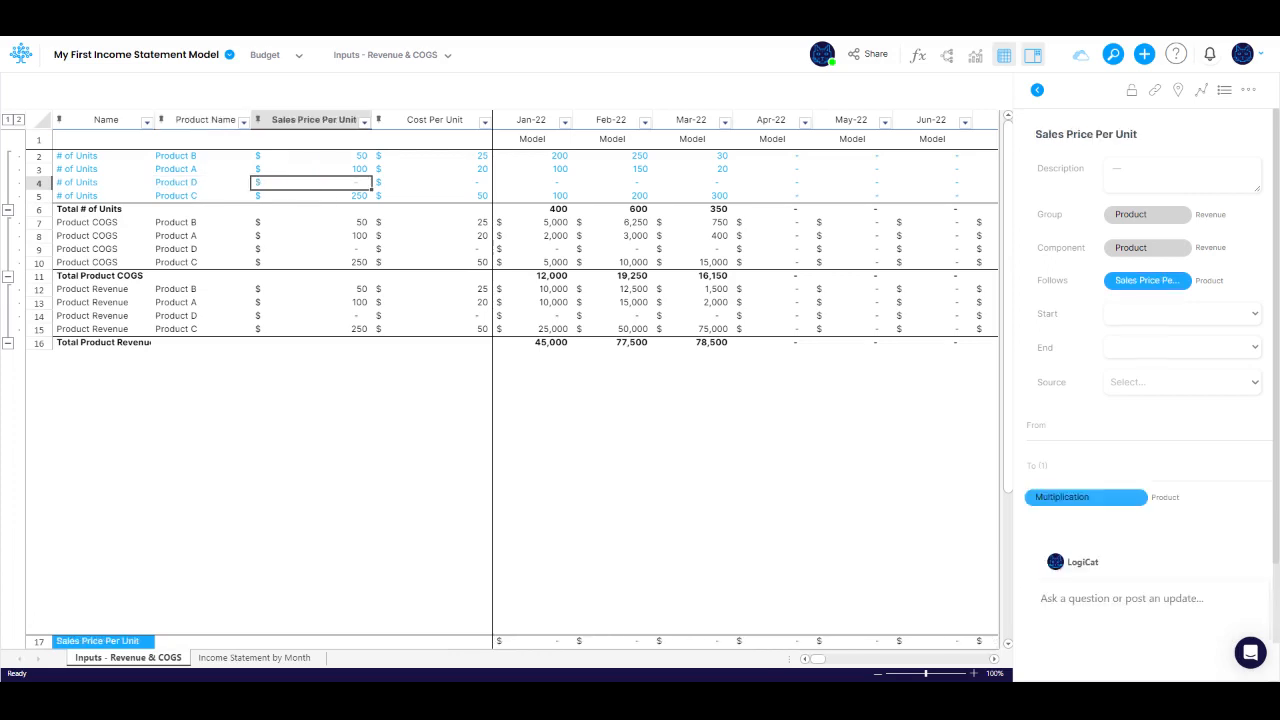
text(125)
key(Tab)
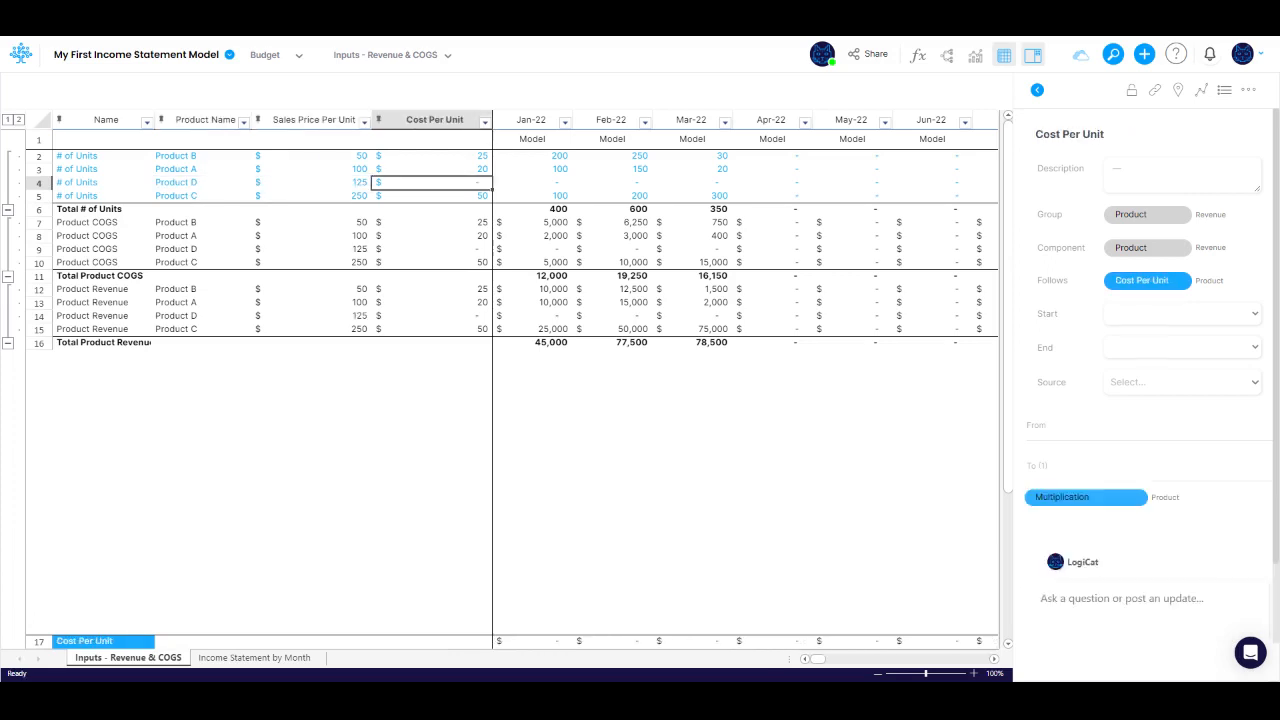
text(75)
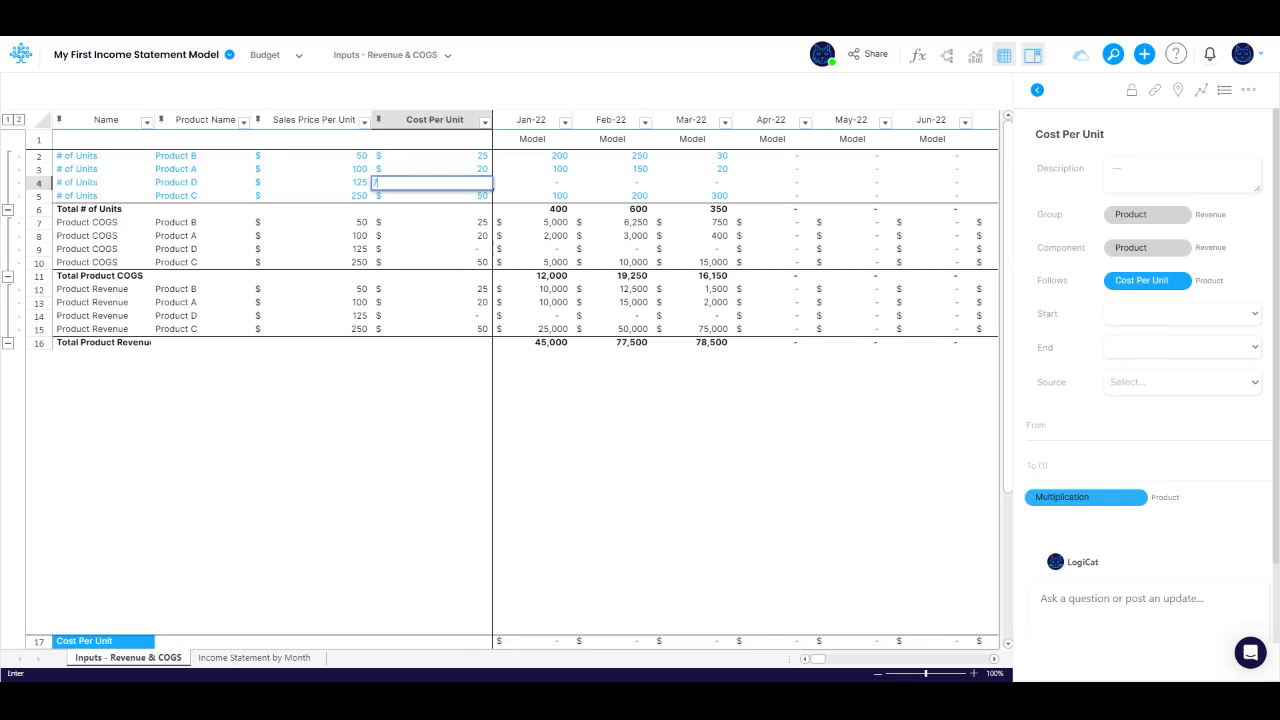
key(Tab)
Step: Enter Product D's # of Units as 50 for Jan-22, 55 for Feb-22 and 60 for Mar-22
text(50)
key(Tab)
click(533, 183)
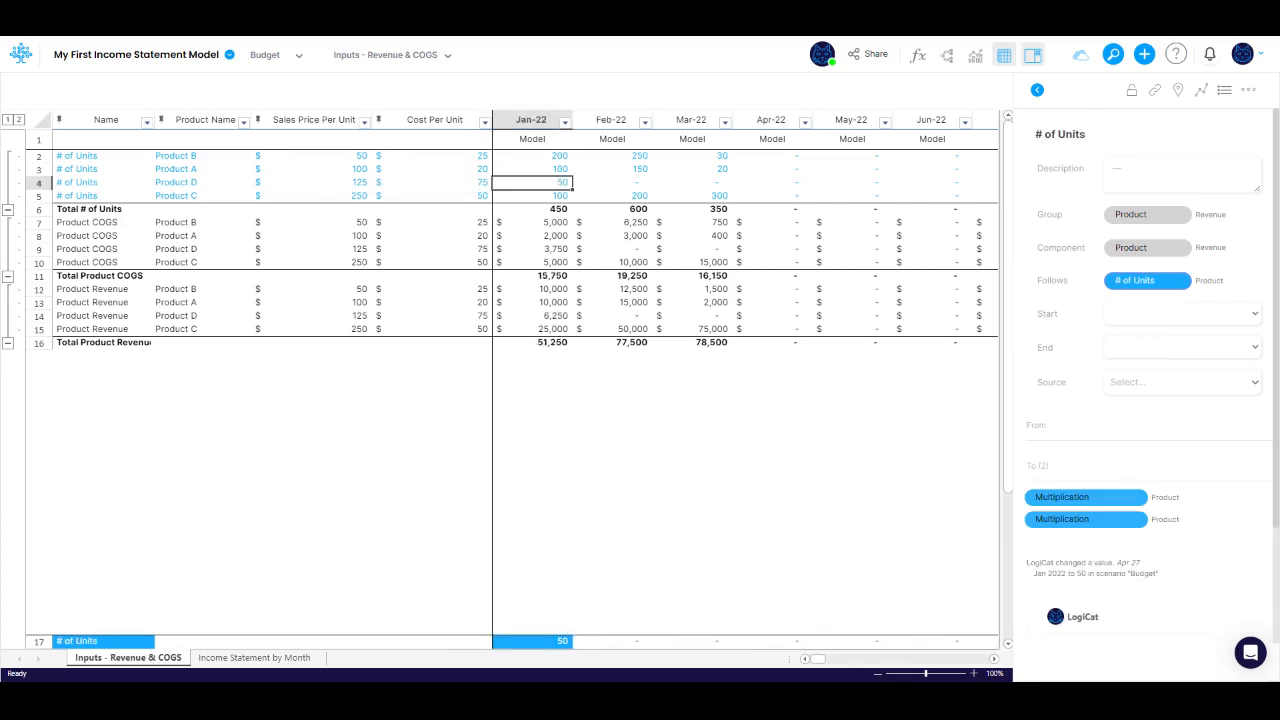
key(Tab)
text(55)
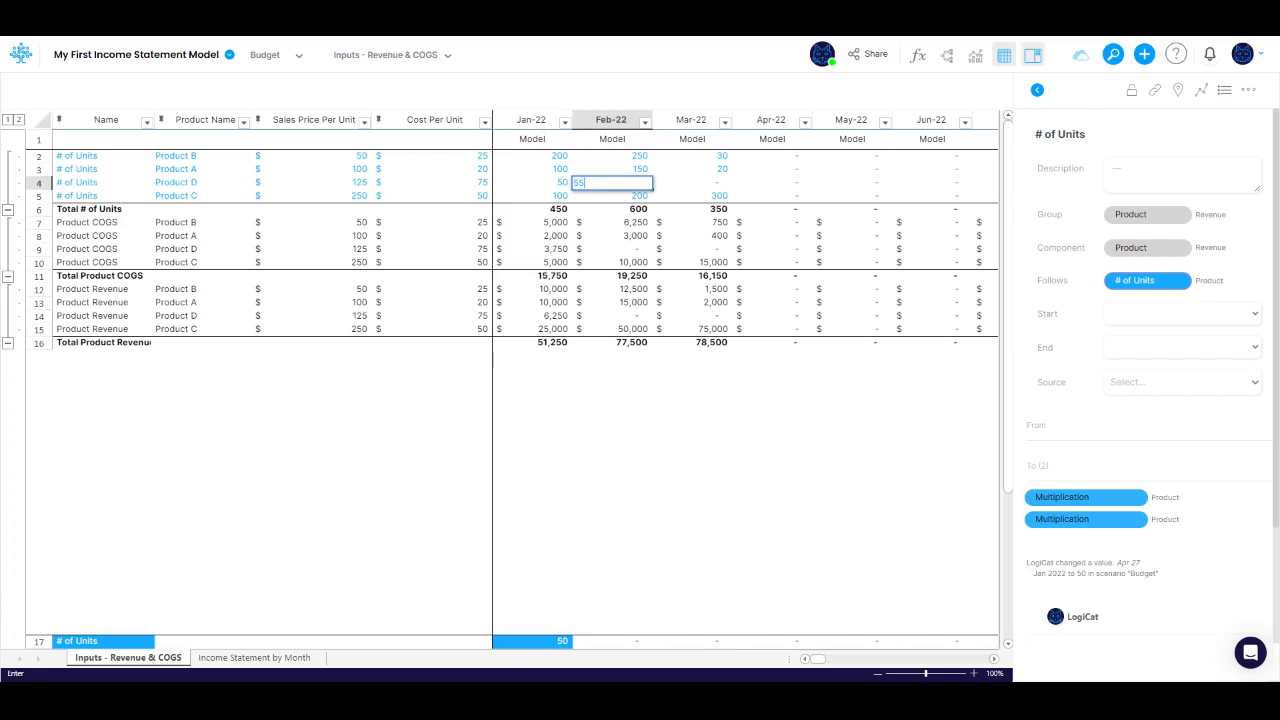
key(Tab)
text(60)
key(Tab)
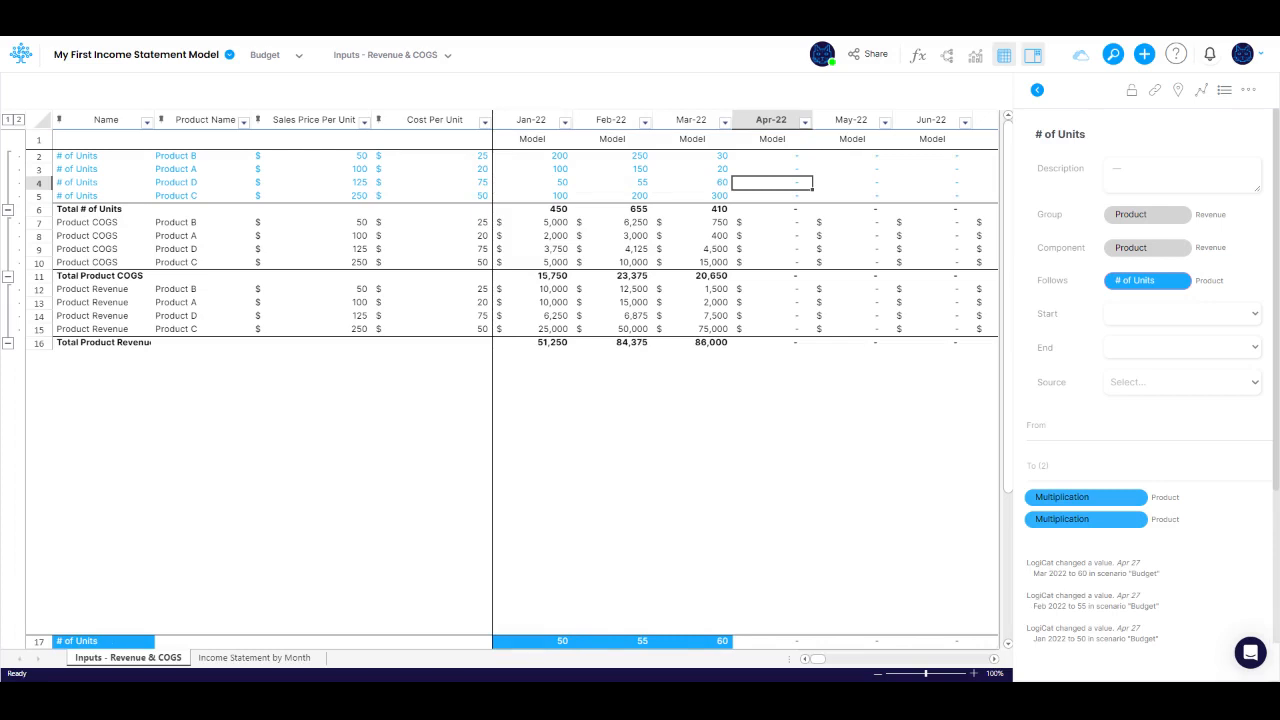
Step: Show the canvas and add a variable node named SKU to the Product leader component
click(948, 57)
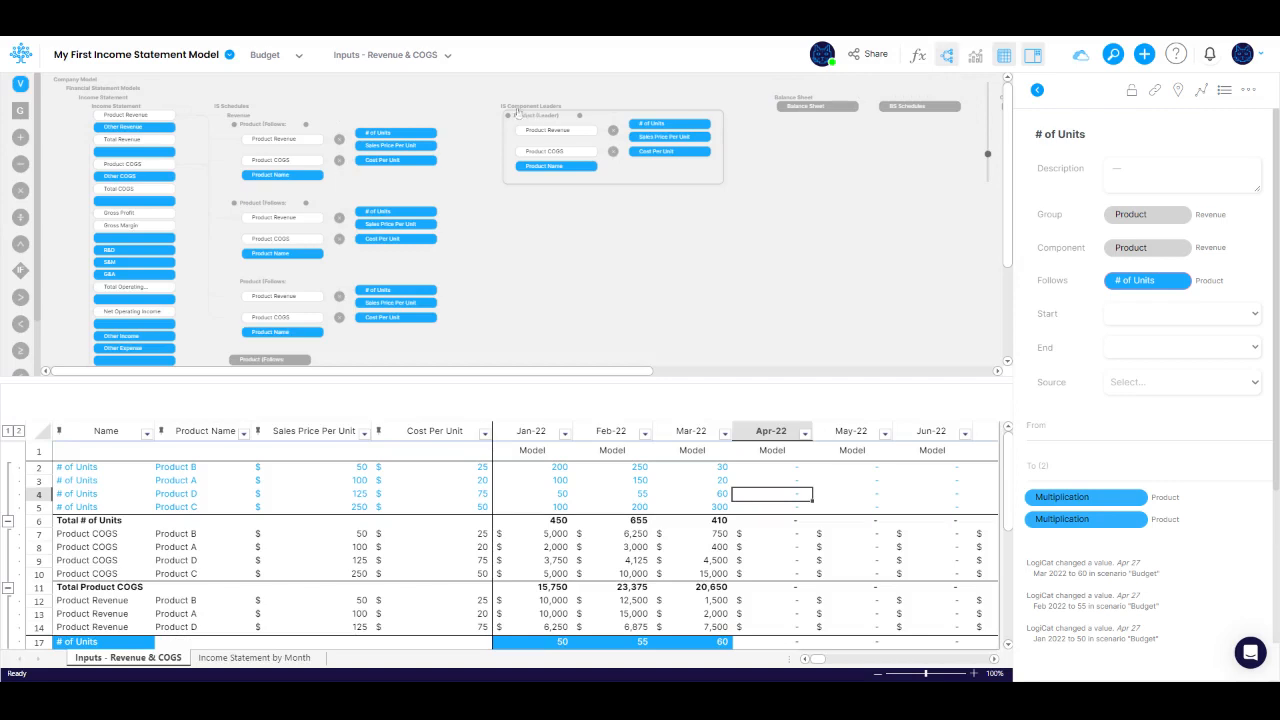
drag(19, 83, 613, 175)
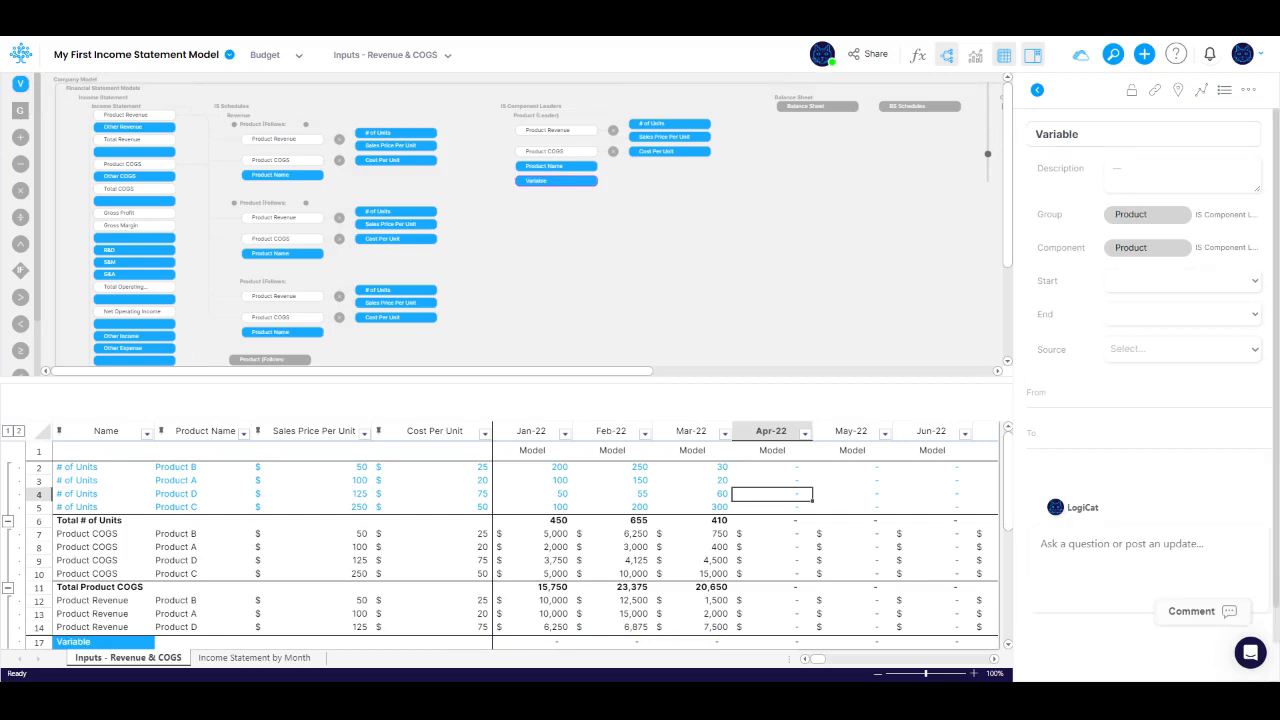
text(SKU)
key(Tab)
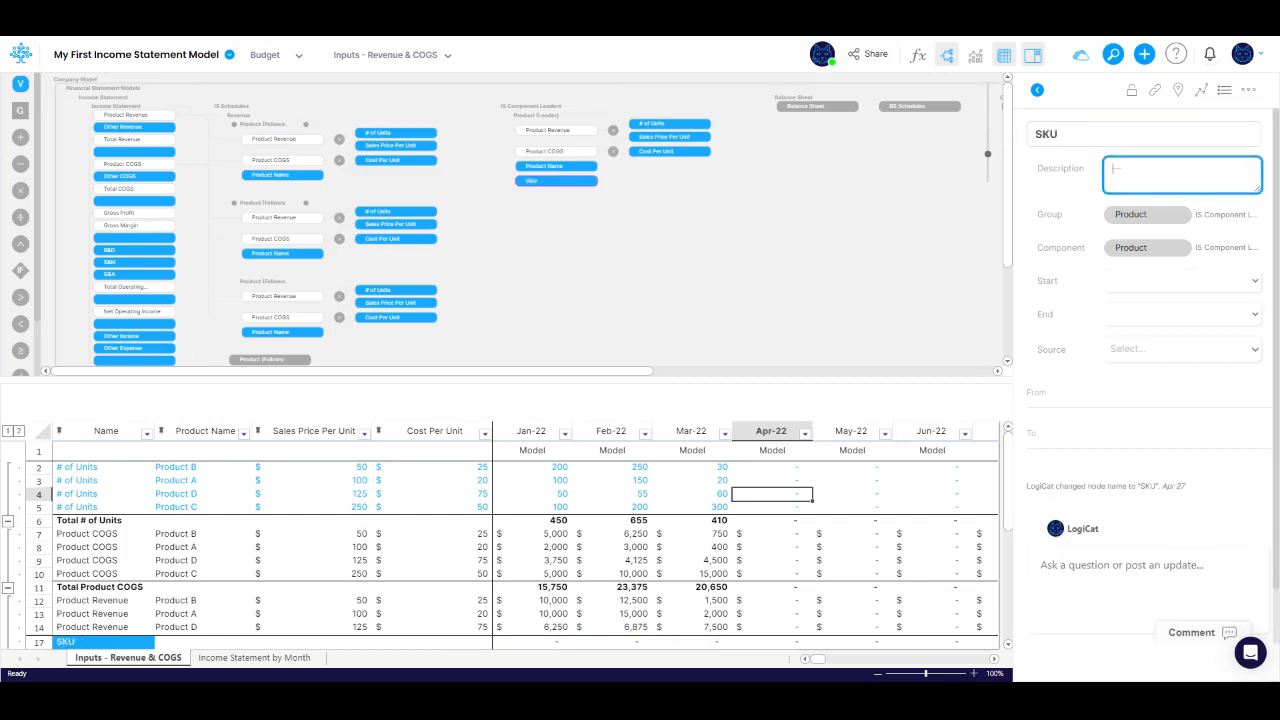
Step: Change the SKU node's type to Constant and adjust its format in the advanced settings
right_click(557, 181)
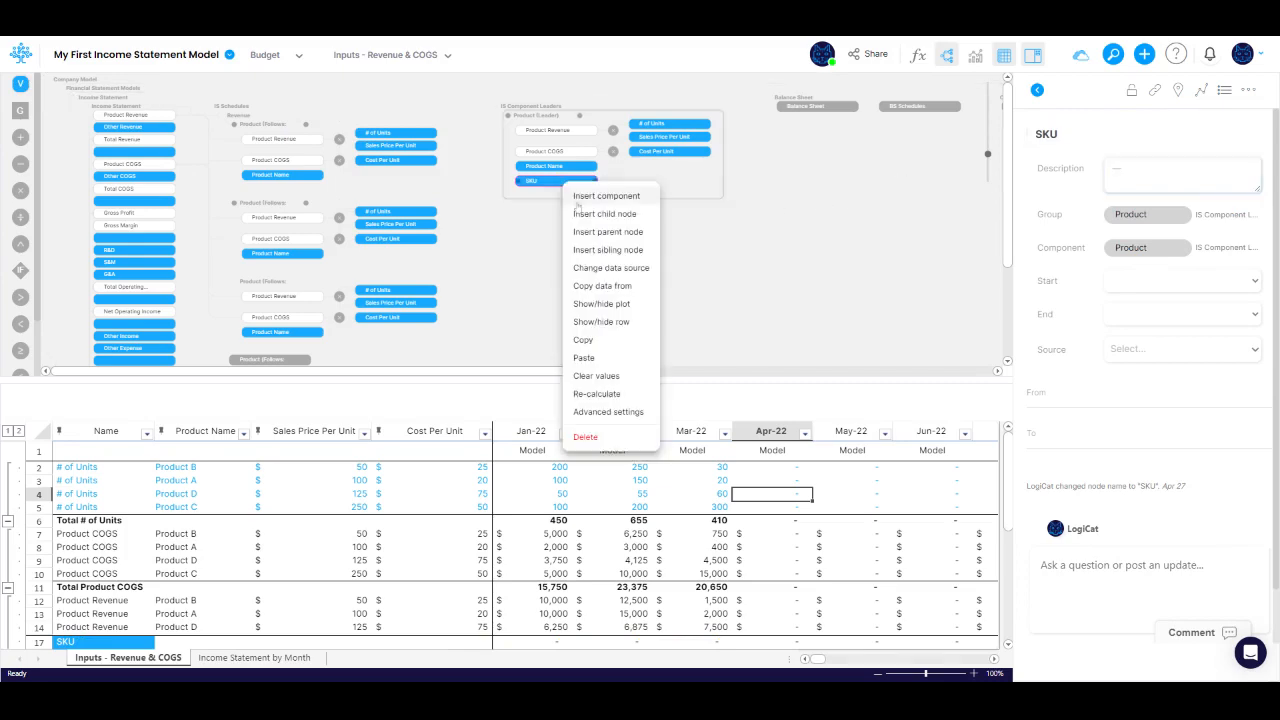
click(607, 411)
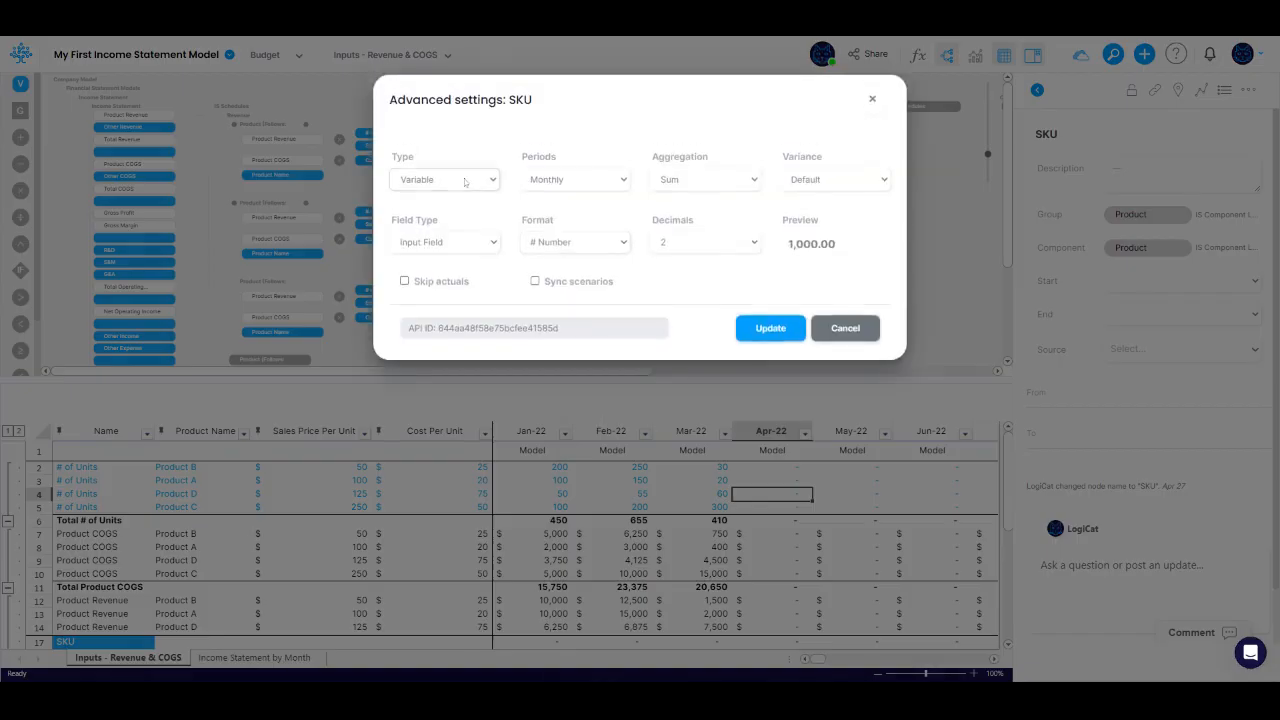
click(460, 208)
click(570, 246)
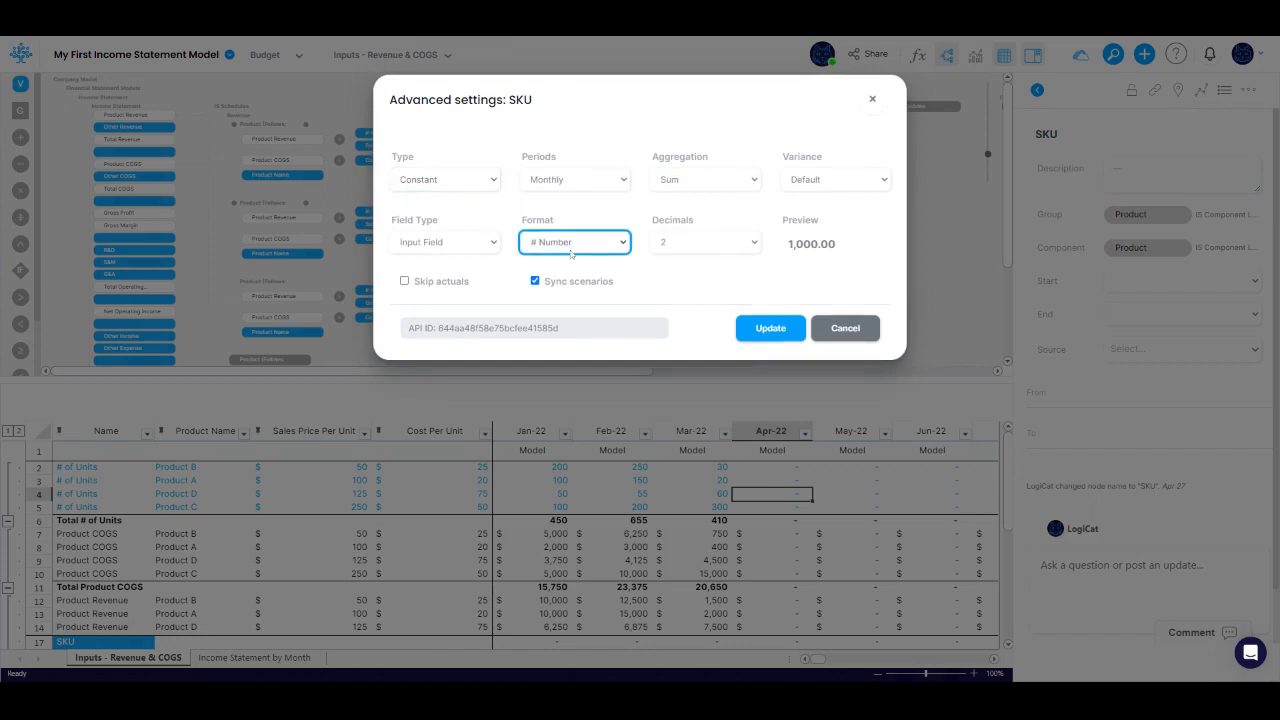
click(770, 328)
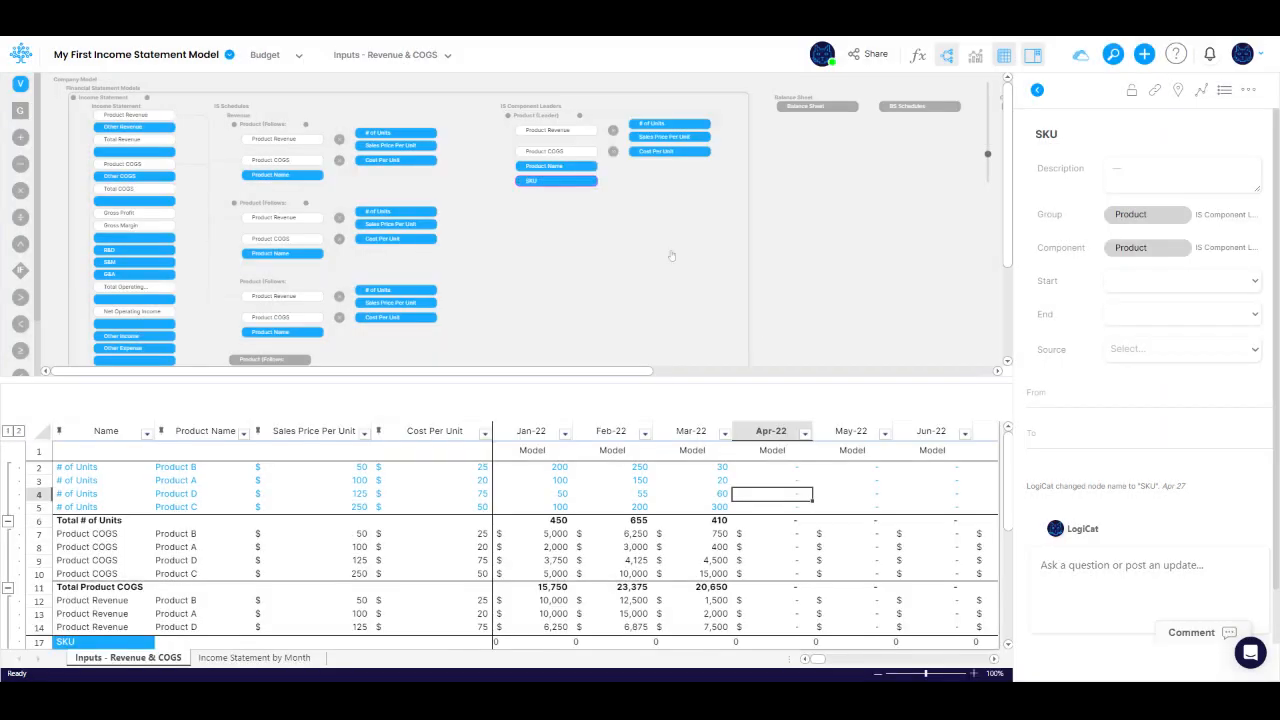
Step: Update the Product leader's followers and move the SKU table column directly after Product Name
right_click(546, 118)
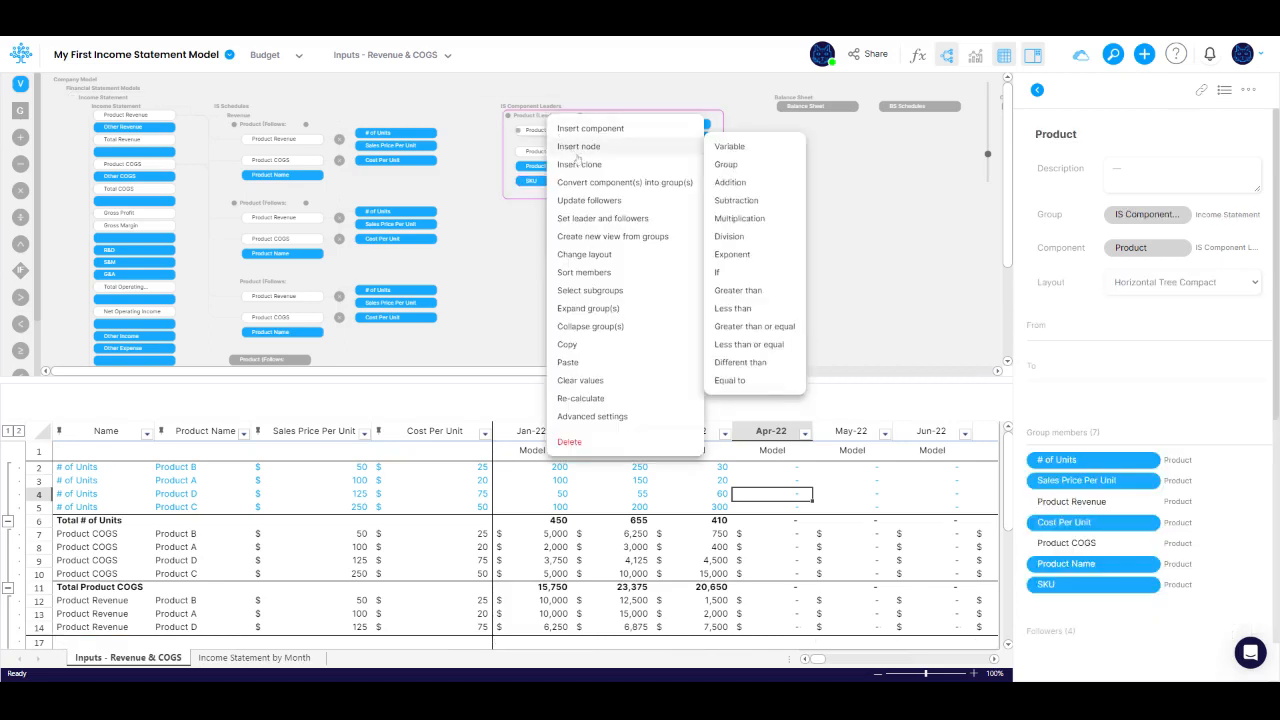
click(588, 200)
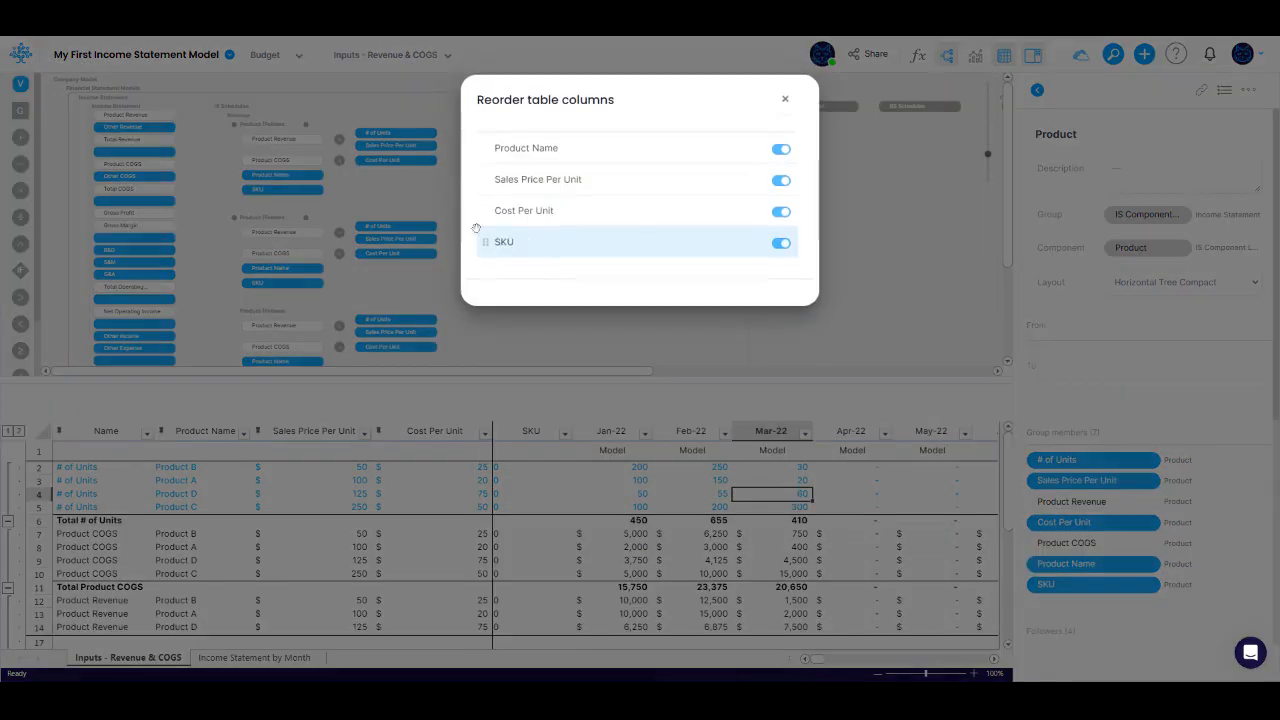
drag(477, 236, 484, 177)
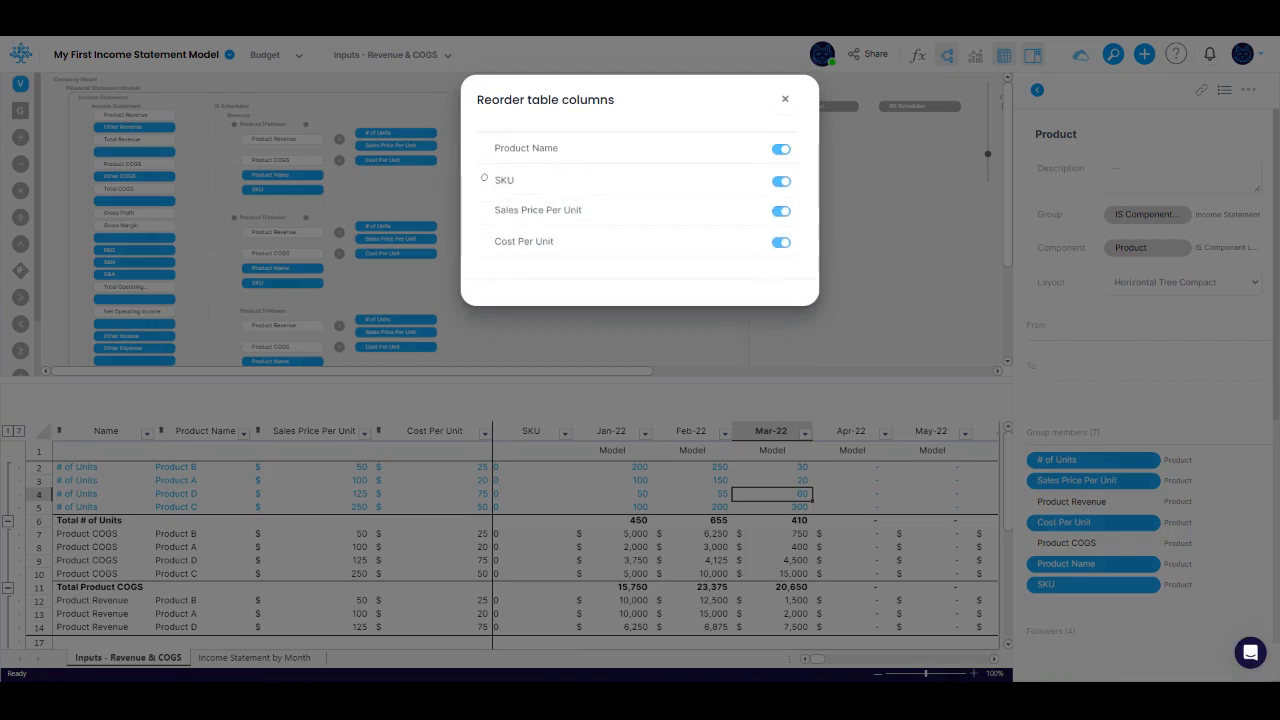
click(785, 99)
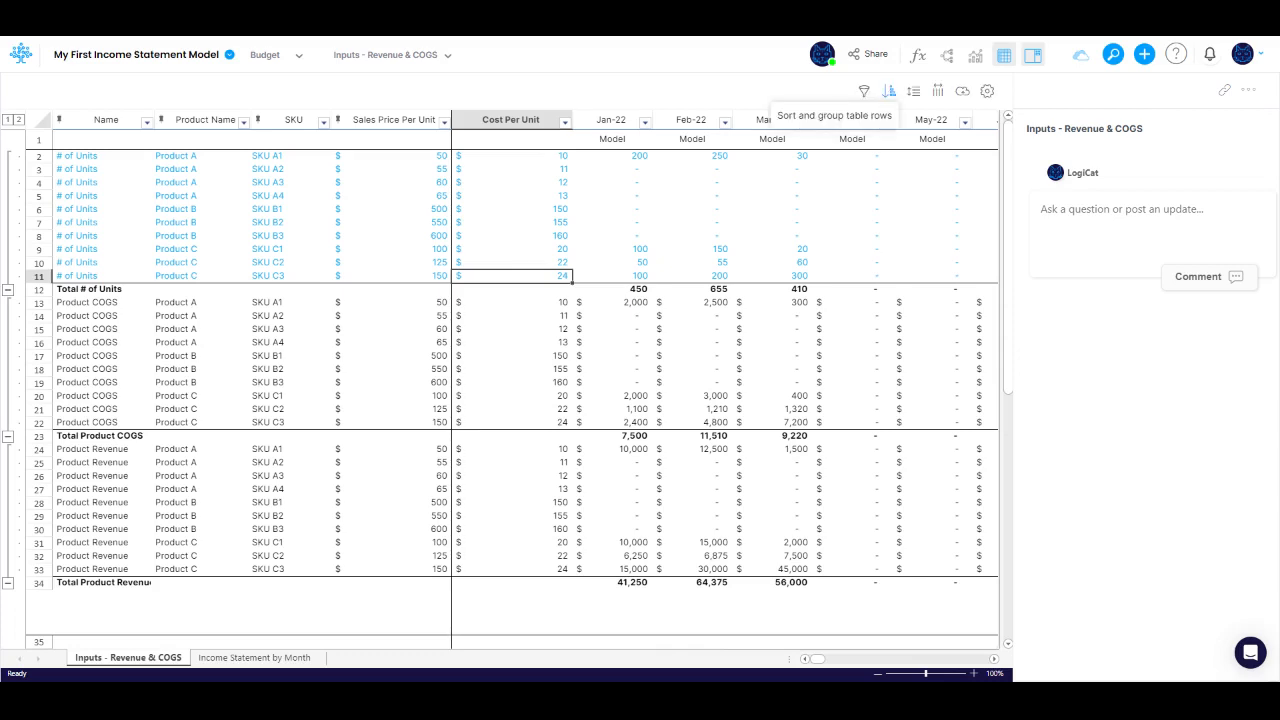
Step: Add a second sorting level by Product Name with grouping enabled to the Revenue & COGS table and apply it
click(889, 92)
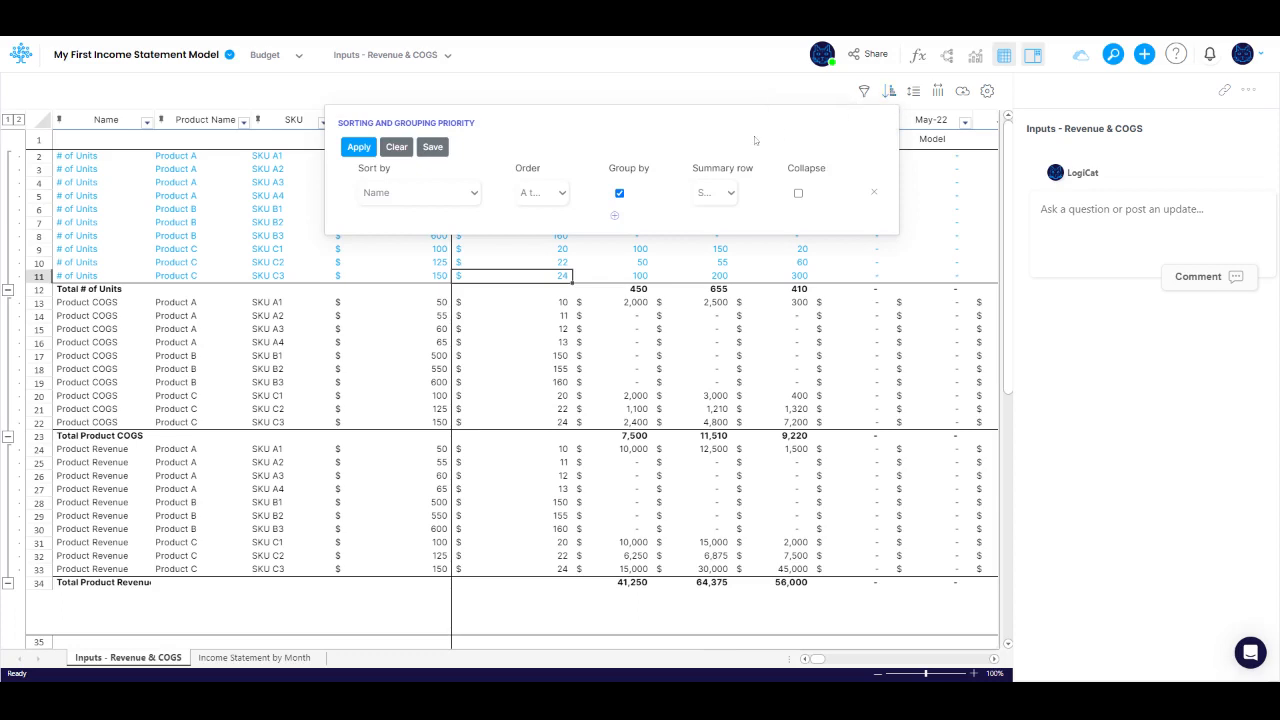
click(615, 219)
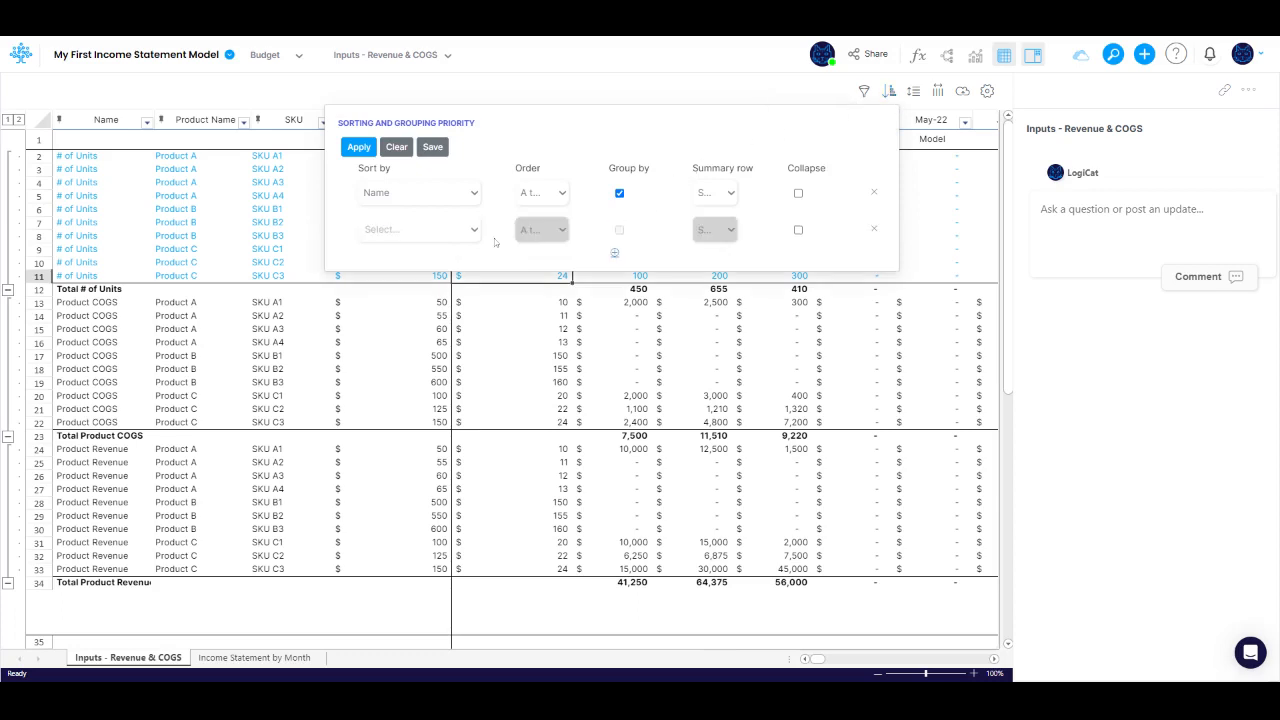
click(419, 230)
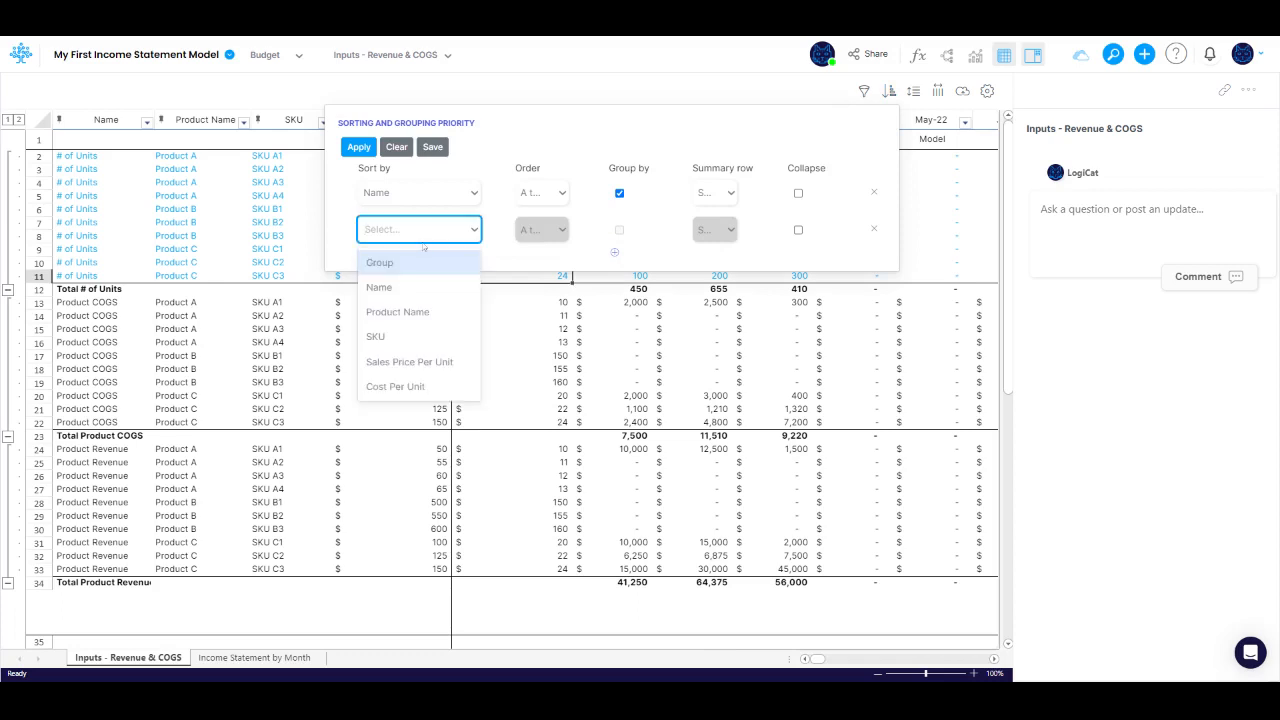
click(427, 311)
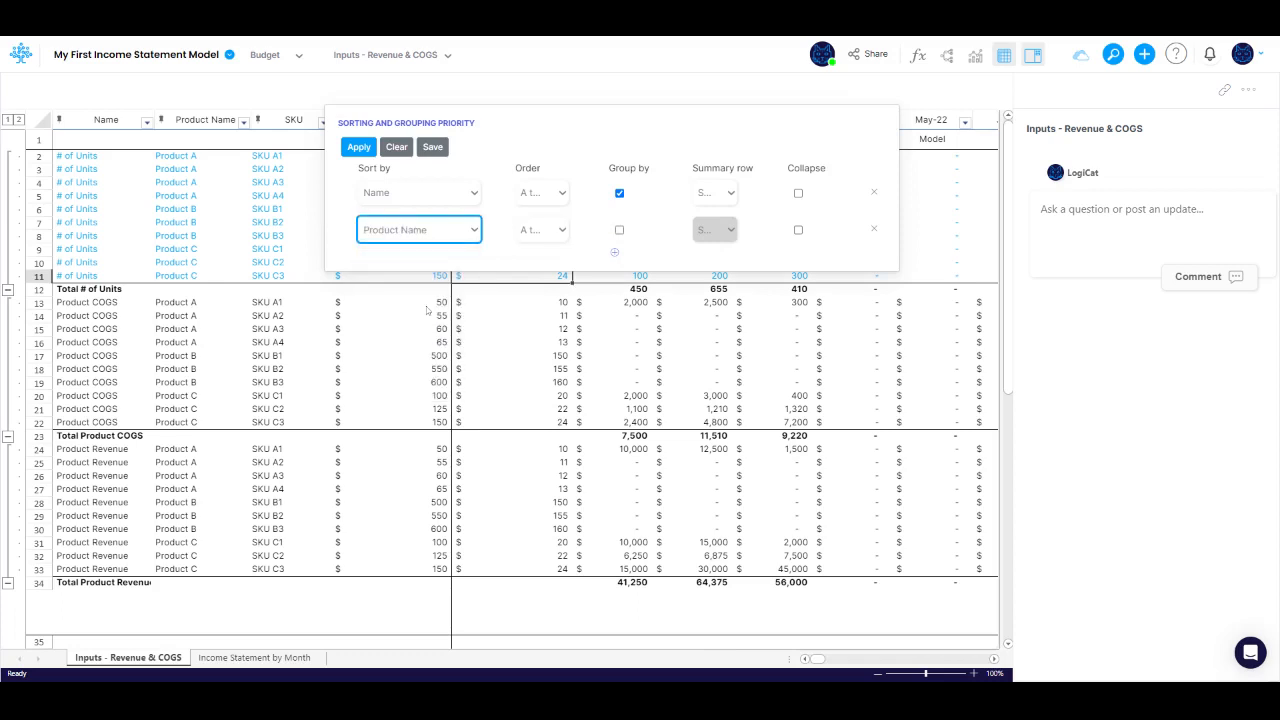
click(619, 230)
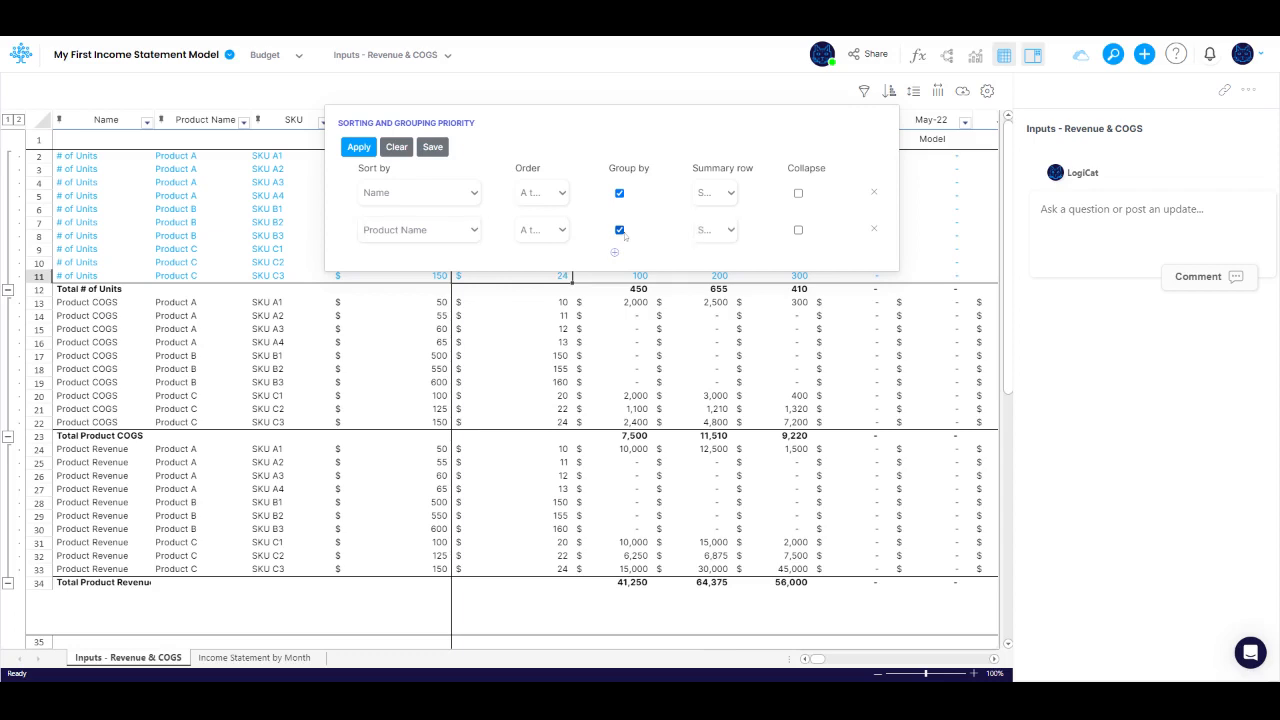
click(358, 147)
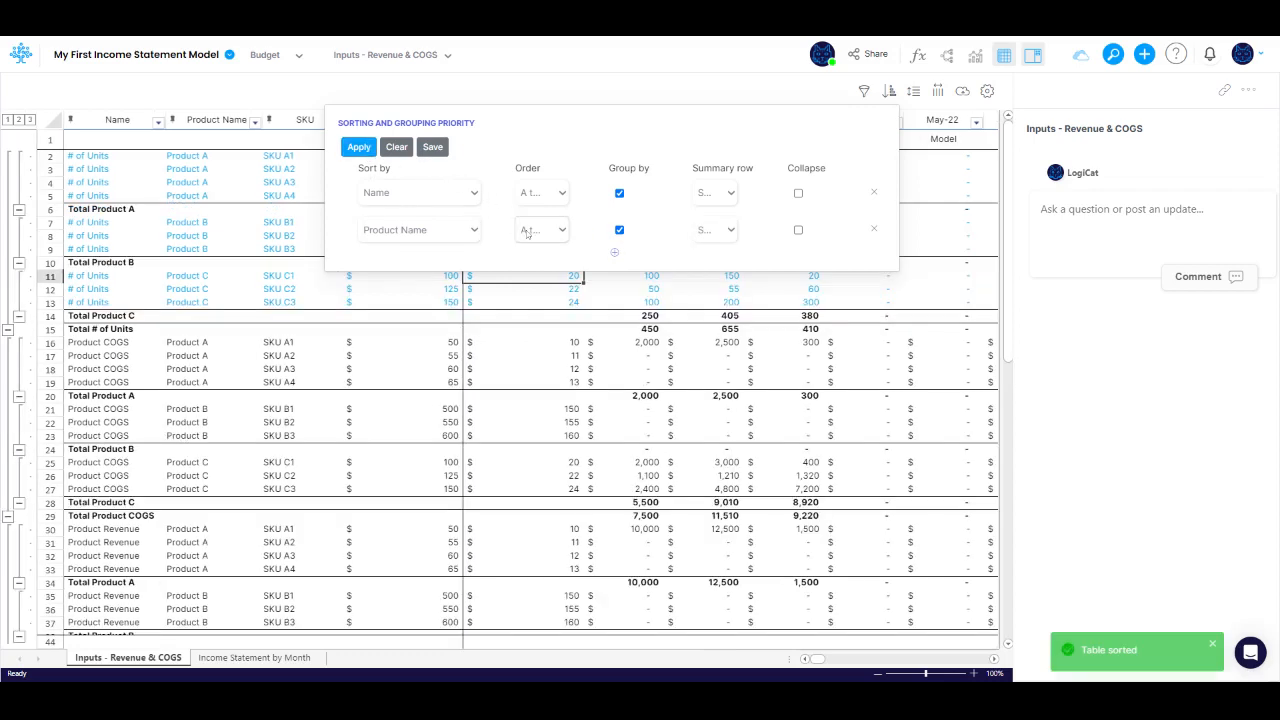
click(1073, 356)
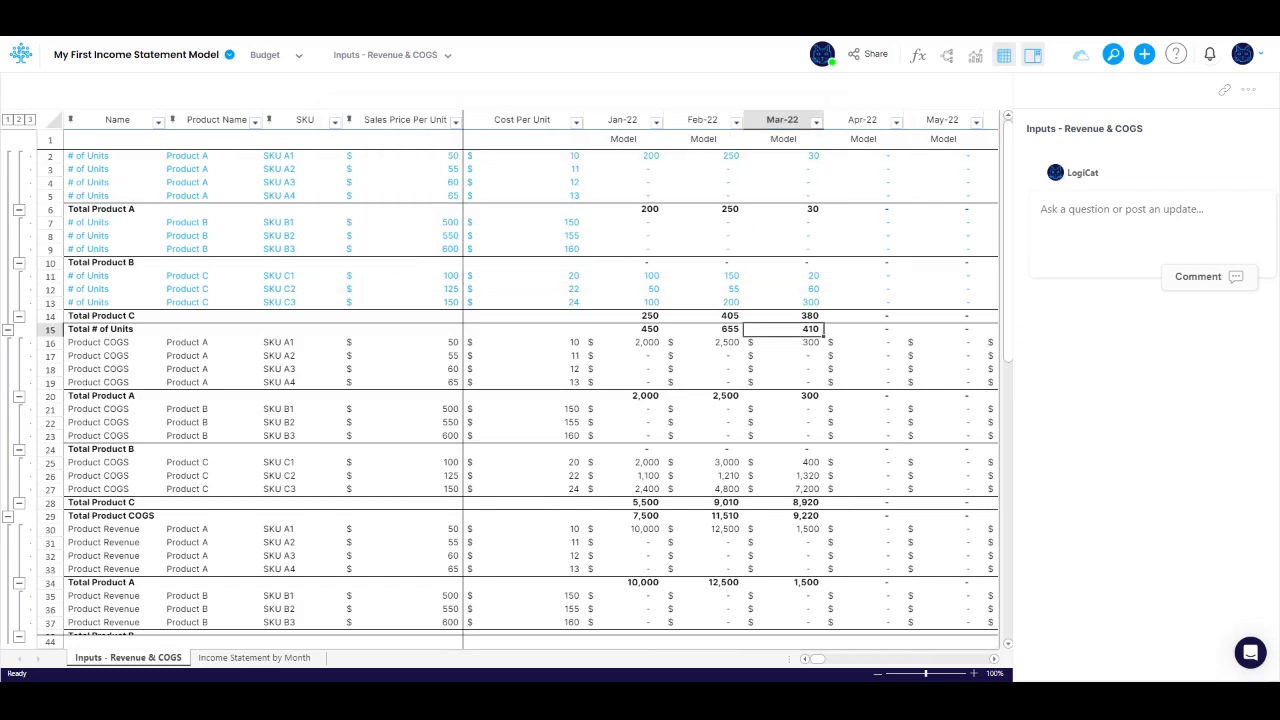
Step: Give the top-level total rows, such as Total # of Units, a grey row background
right_click(816, 341)
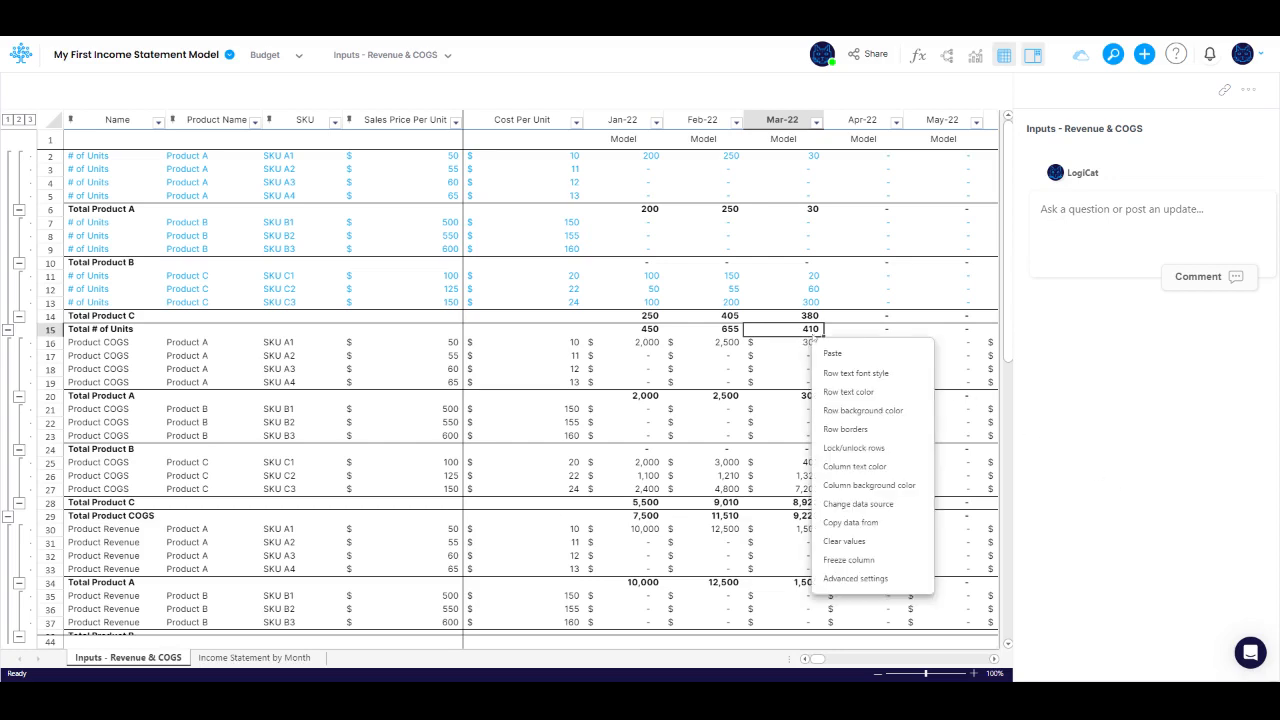
mouse_move(862, 410)
click(770, 436)
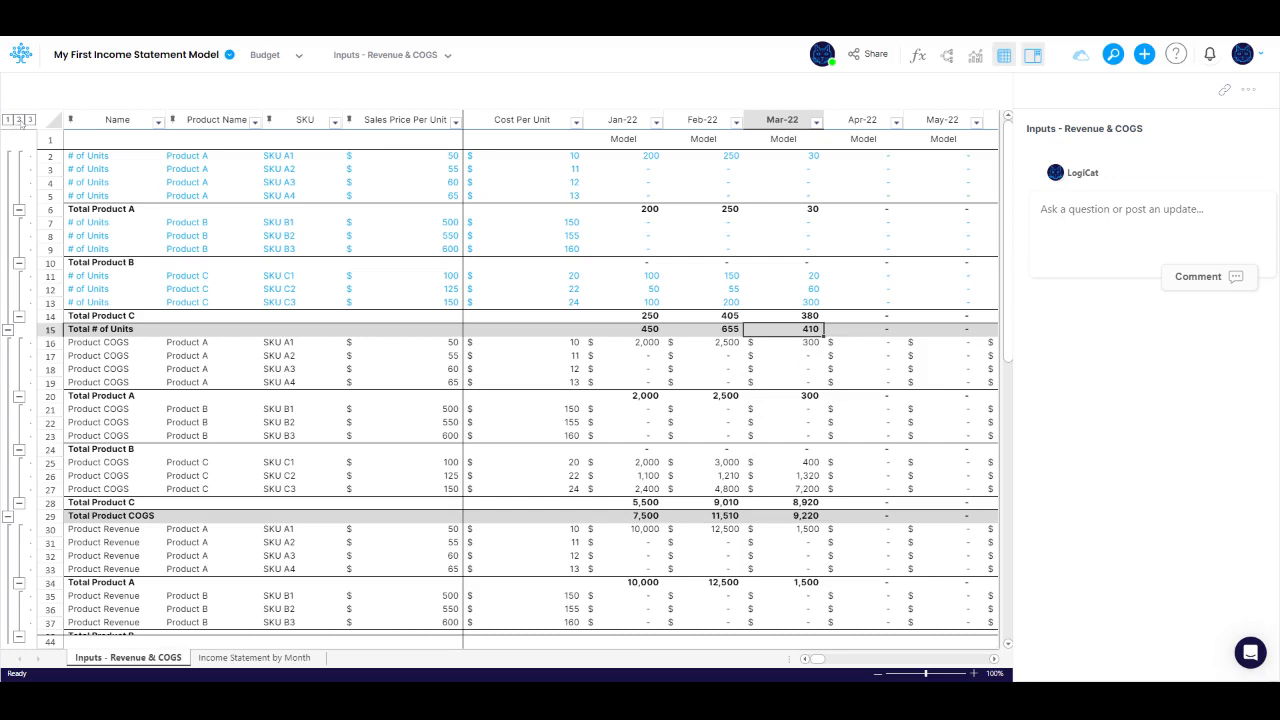
Step: Collapse the table to its second grouping level and select the Collapse option for Product Name in the sorting and grouping settings
click(19, 119)
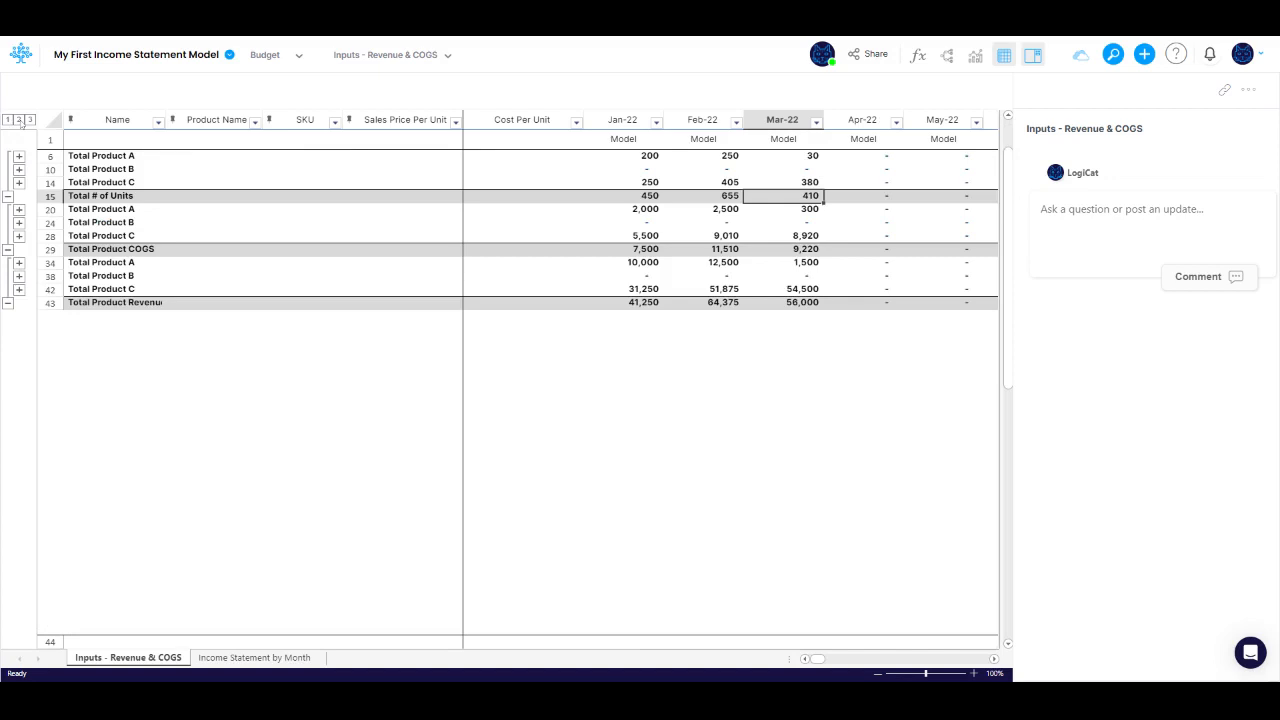
mouse_move(970, 98)
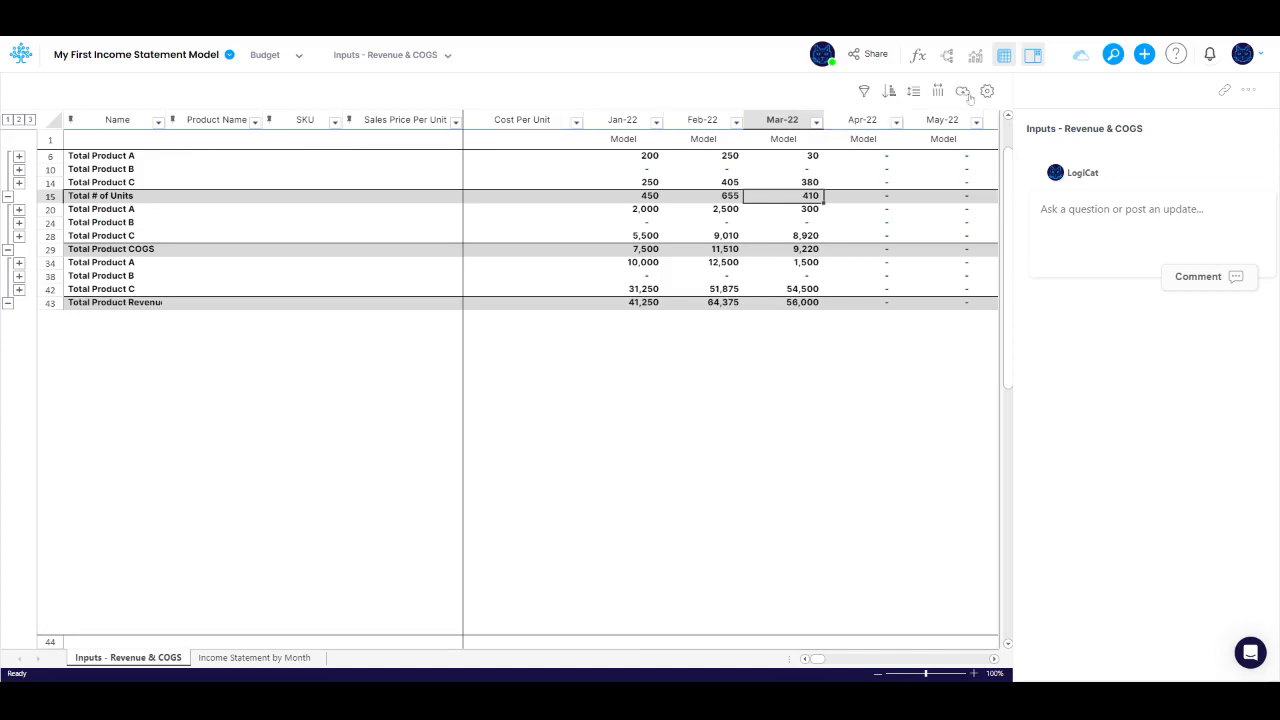
click(891, 92)
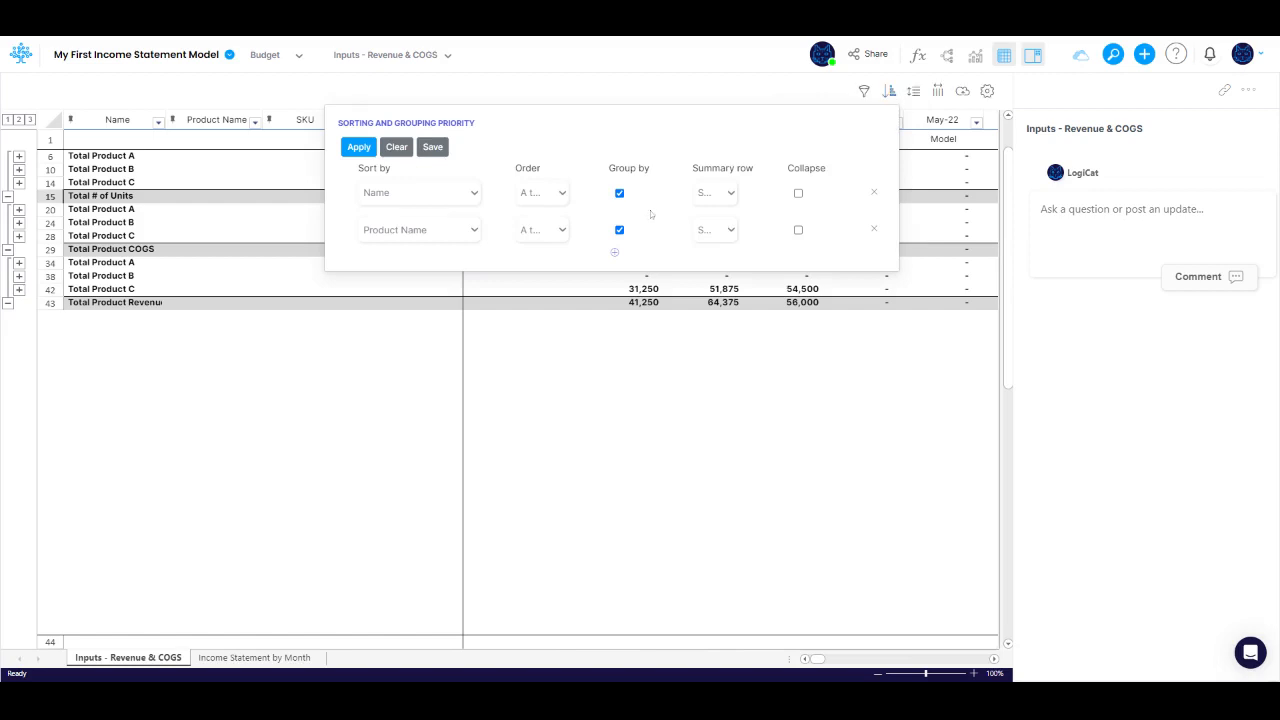
click(798, 229)
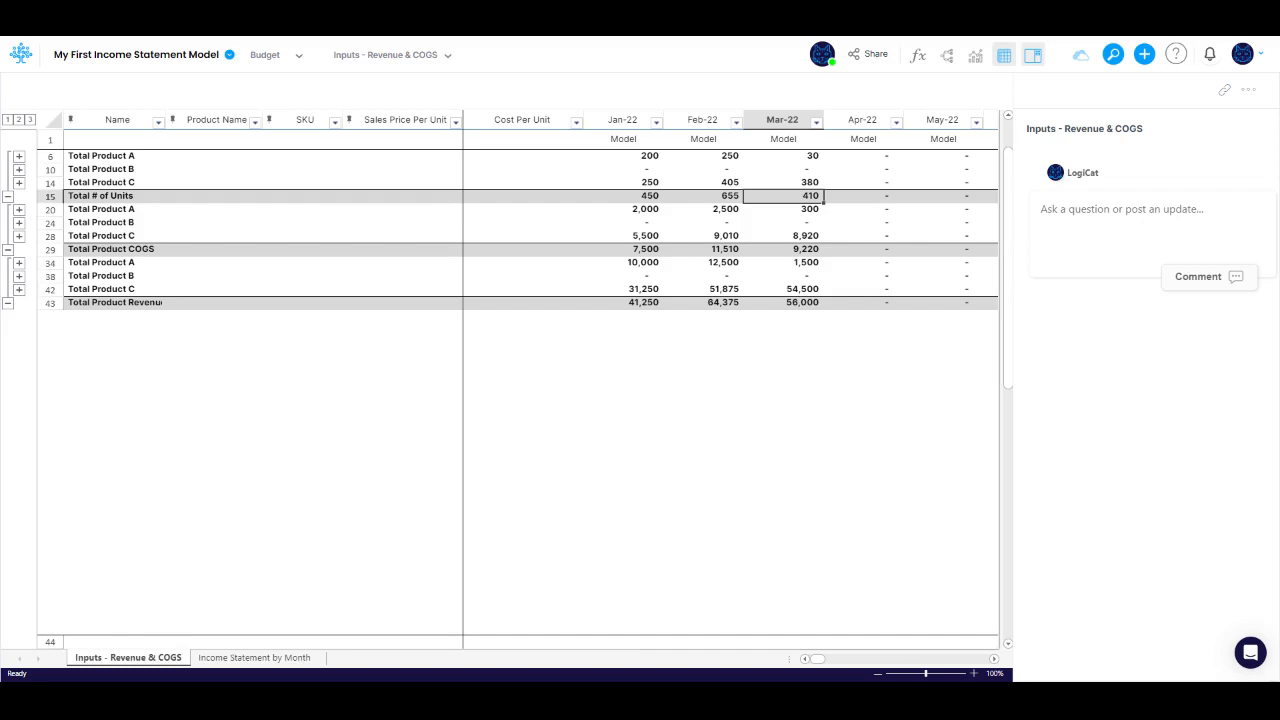
Step: Show the canvas and collapse the Product follower components and the Revenue group within IS Schedules
click(946, 55)
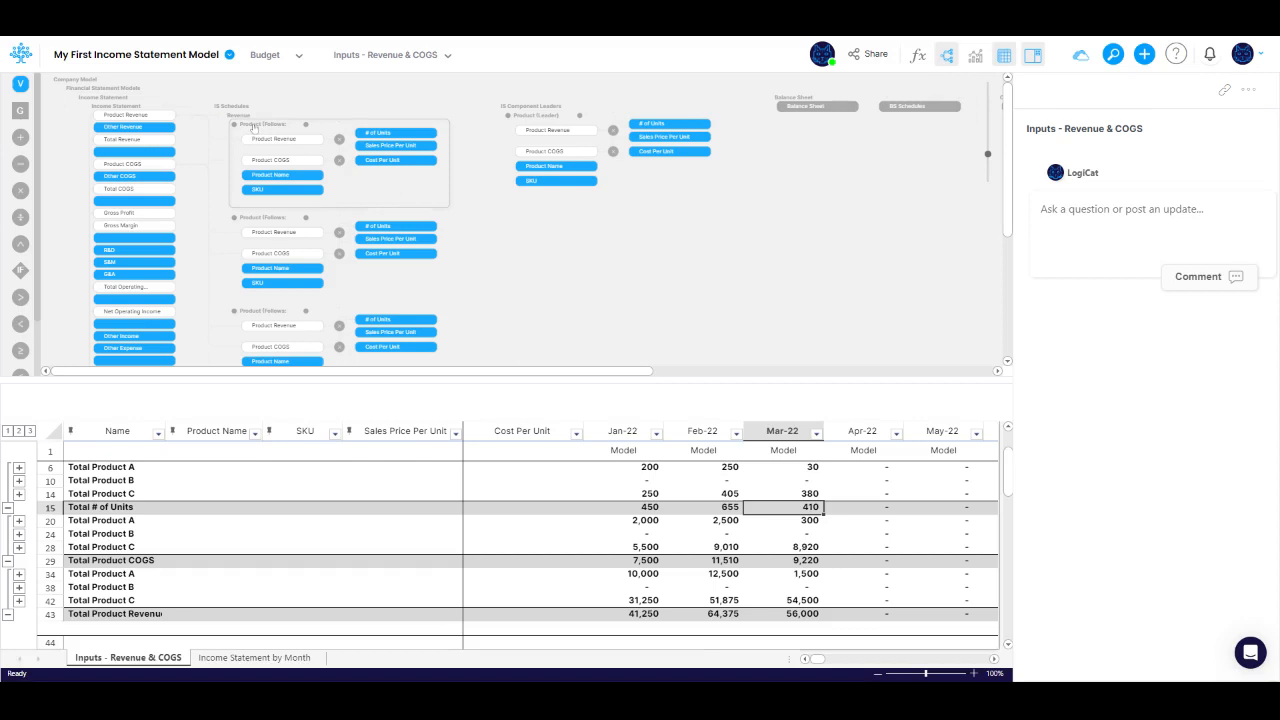
drag(253, 128, 247, 155)
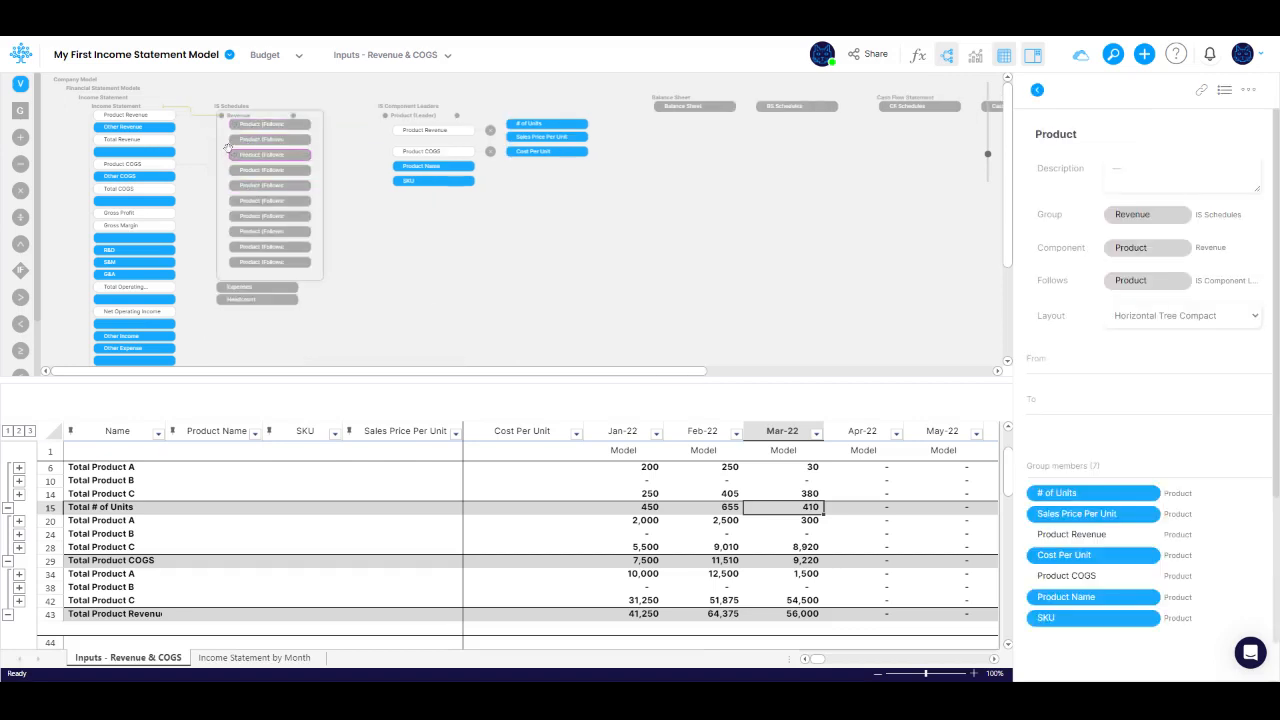
click(233, 114)
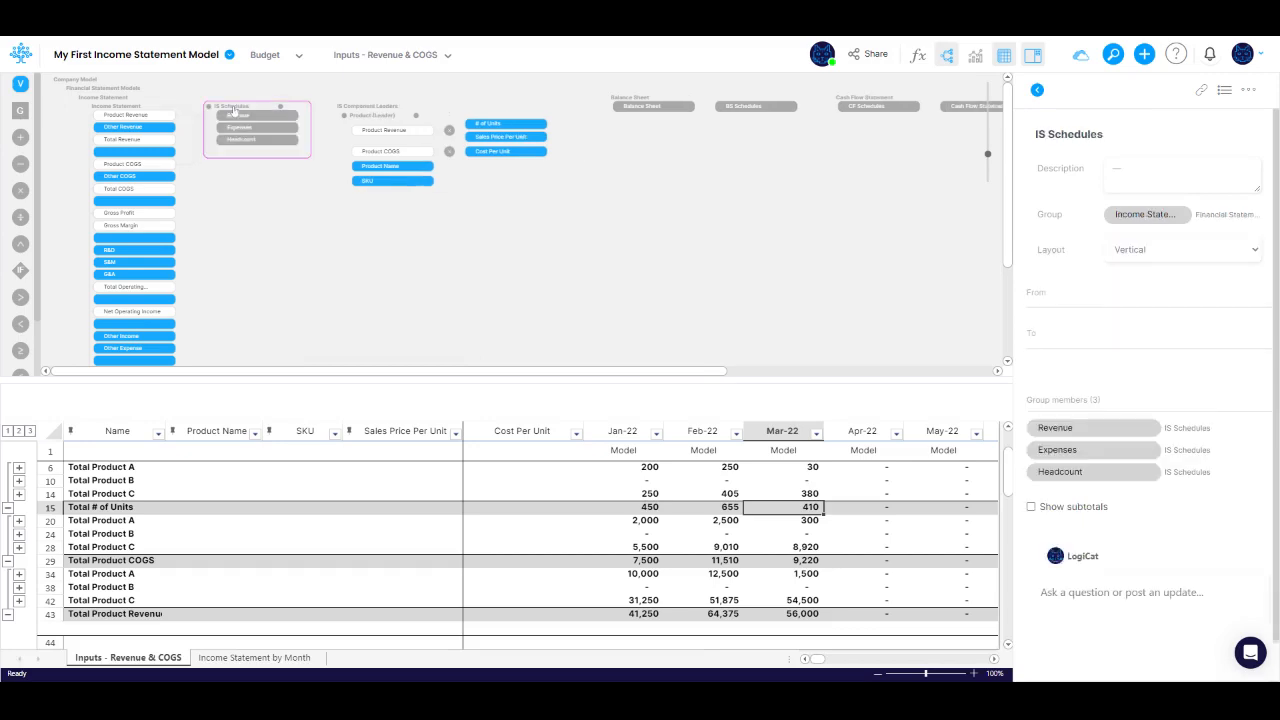
Step: Insert the Revenue per Unit with COGS component template into the IS Schedules group, including its views and data
right_click(234, 110)
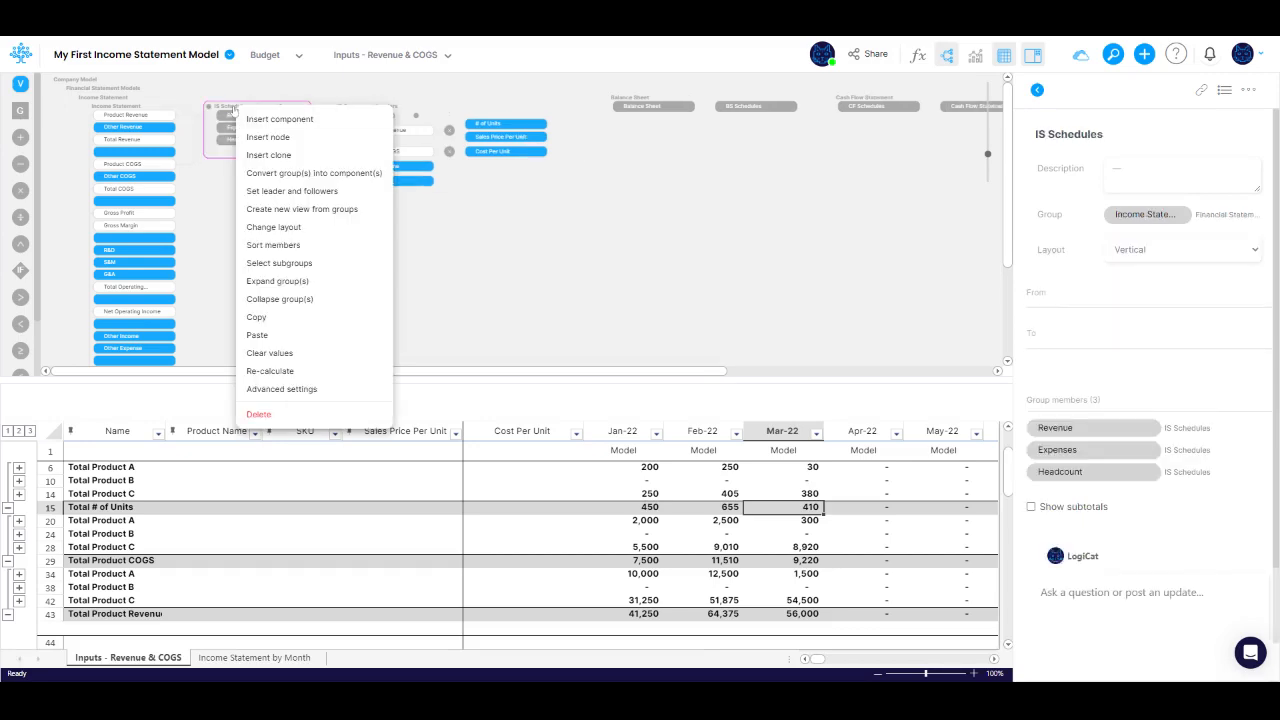
click(281, 120)
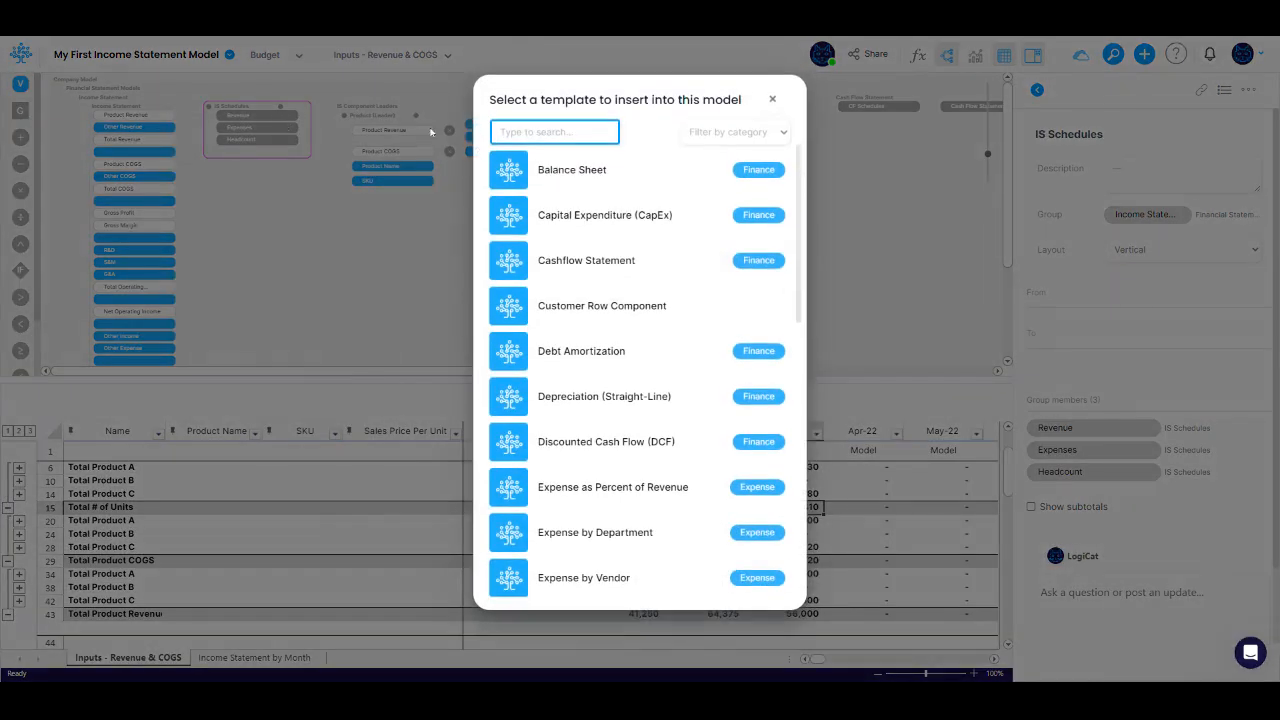
text(revenue)
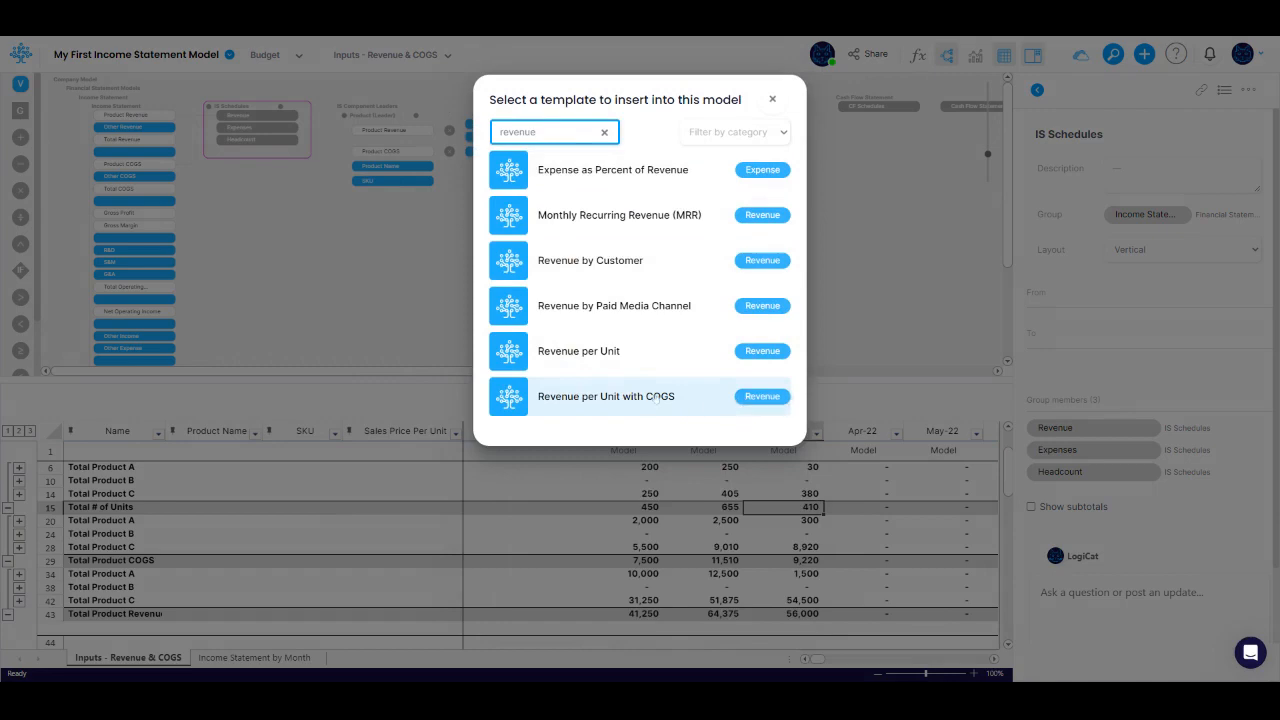
click(602, 397)
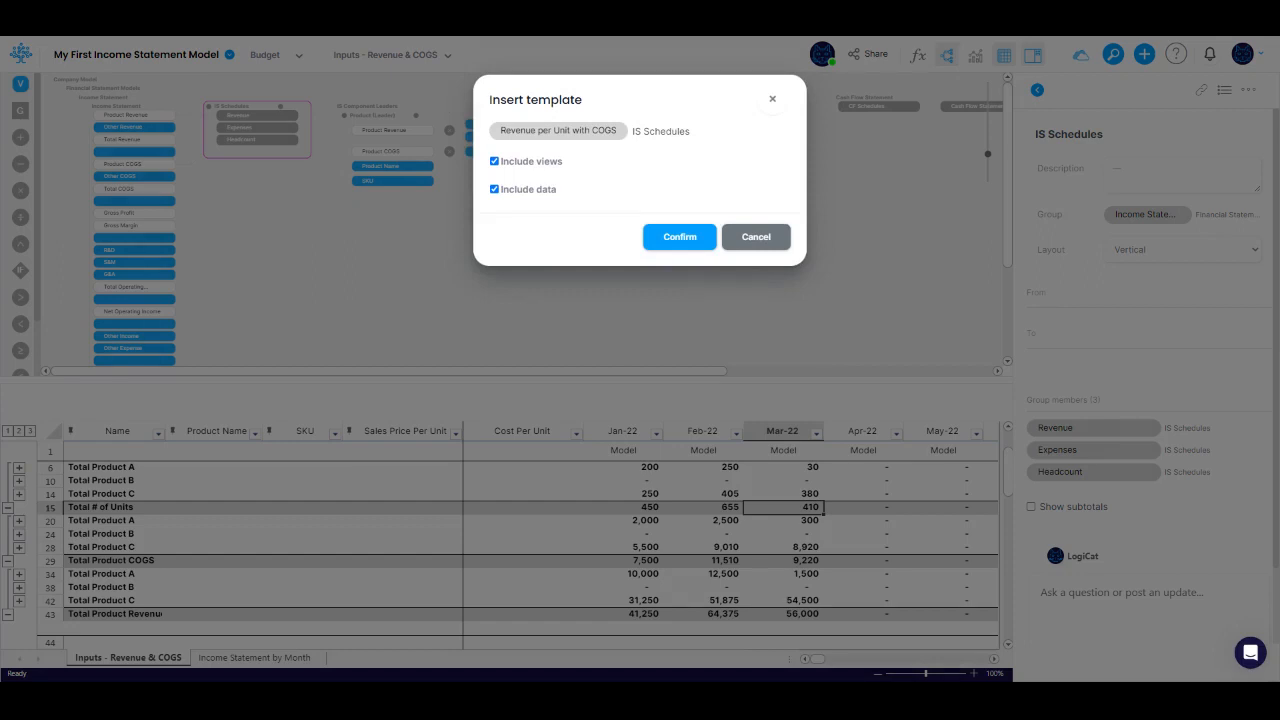
click(679, 237)
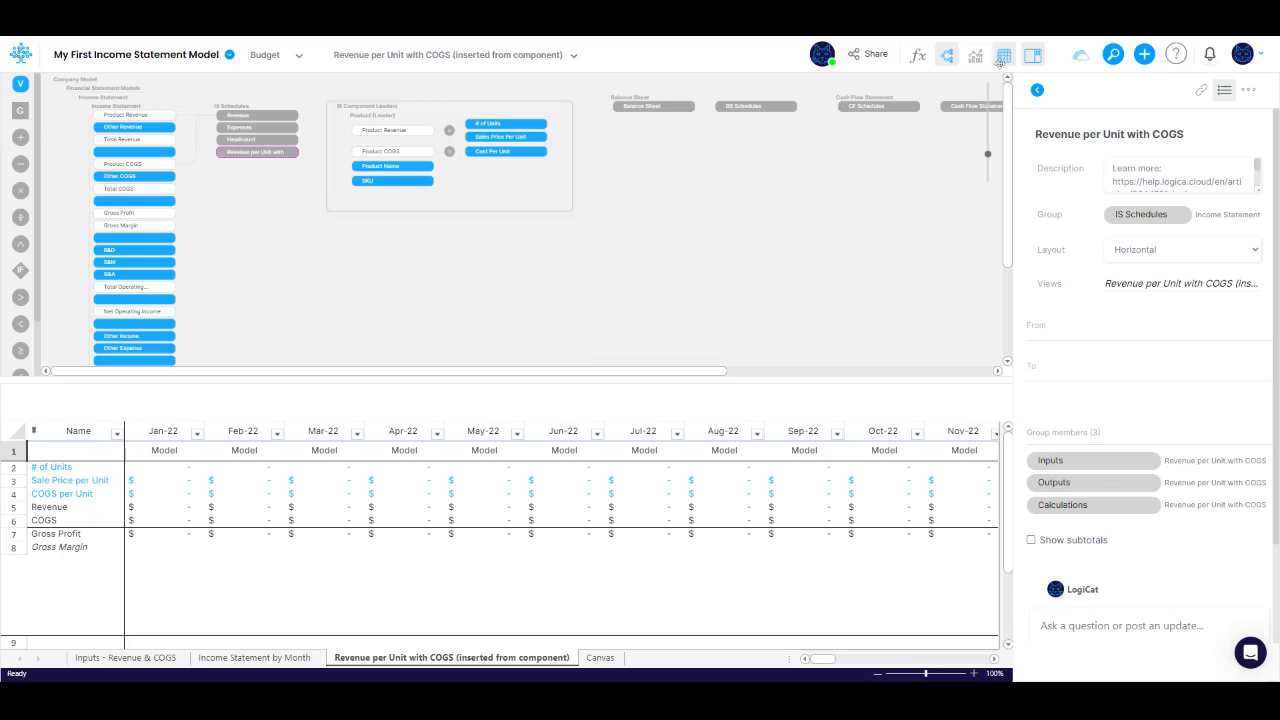
Step: Open the Logica Component Templates article from the Logica Template Library in the help center
click(1180, 57)
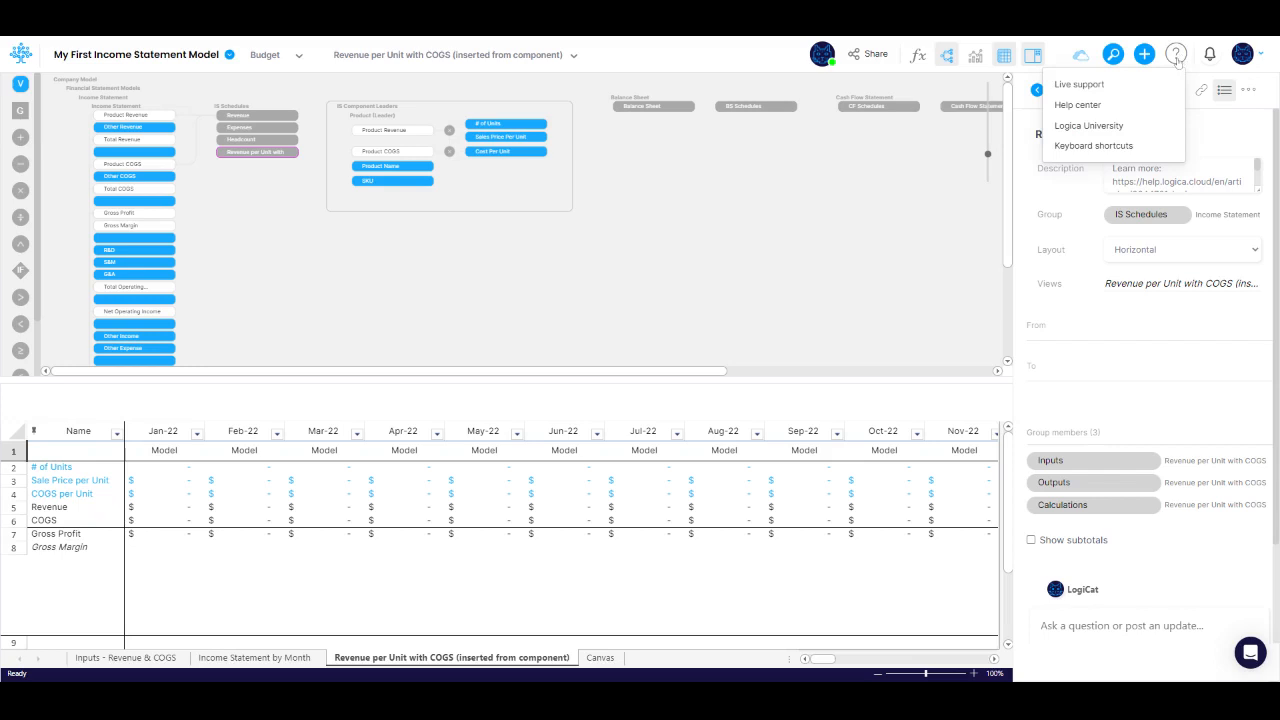
click(1080, 105)
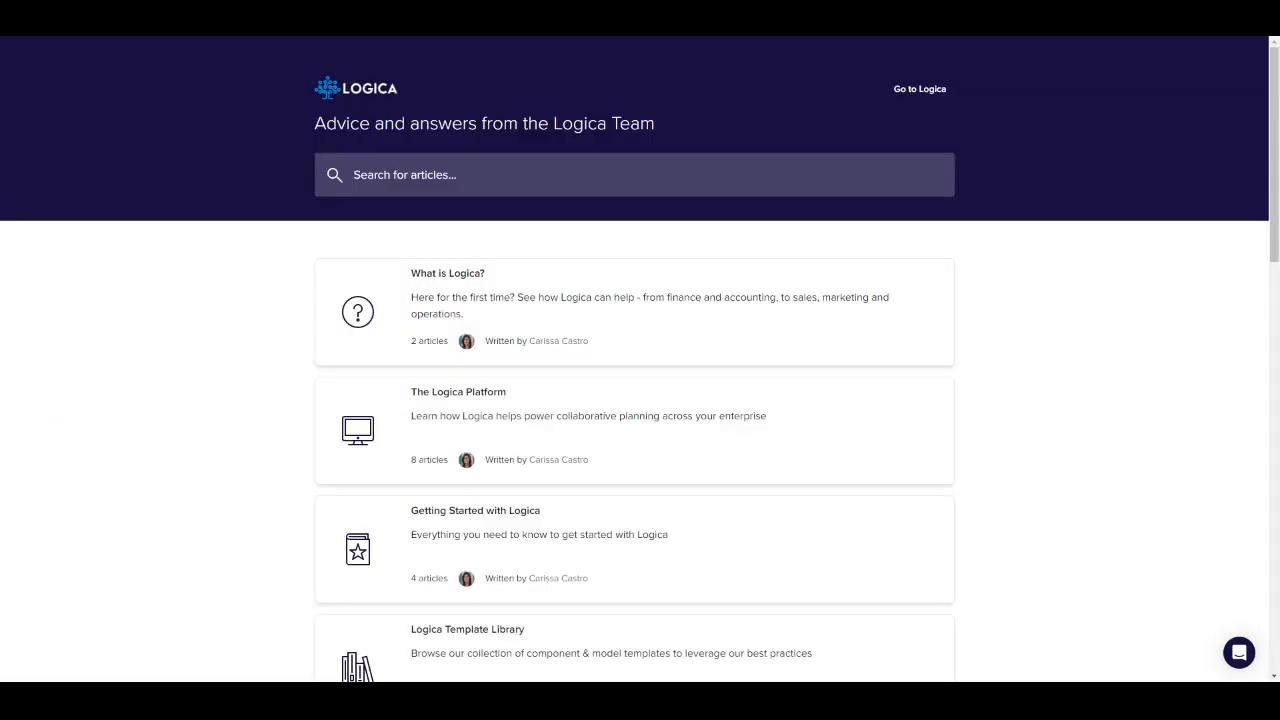
scroll(1083, 550, down, 2)
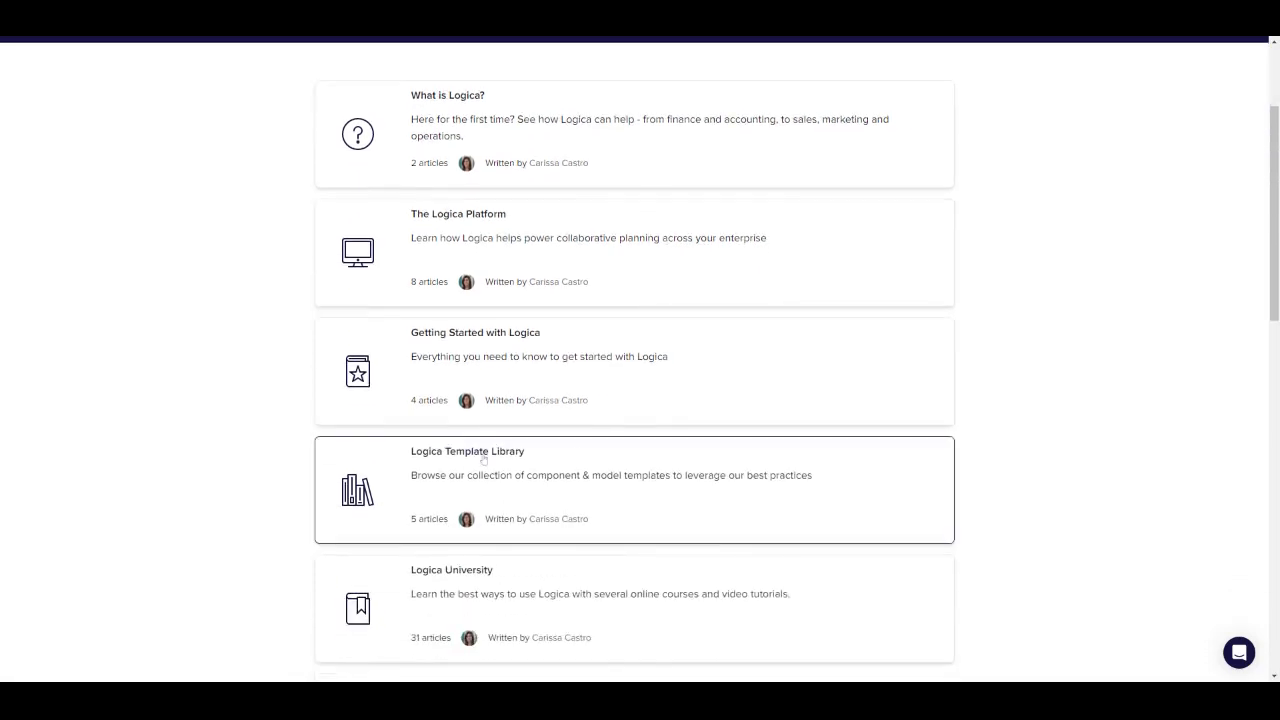
click(484, 458)
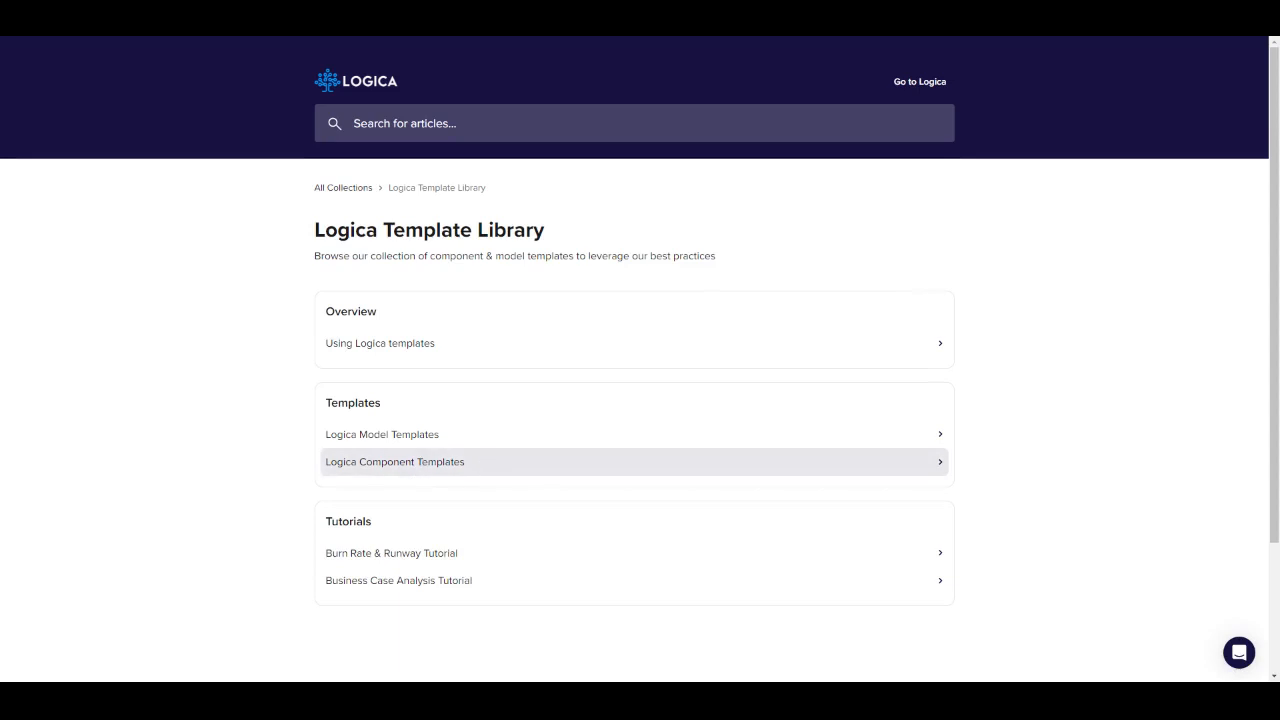
click(481, 466)
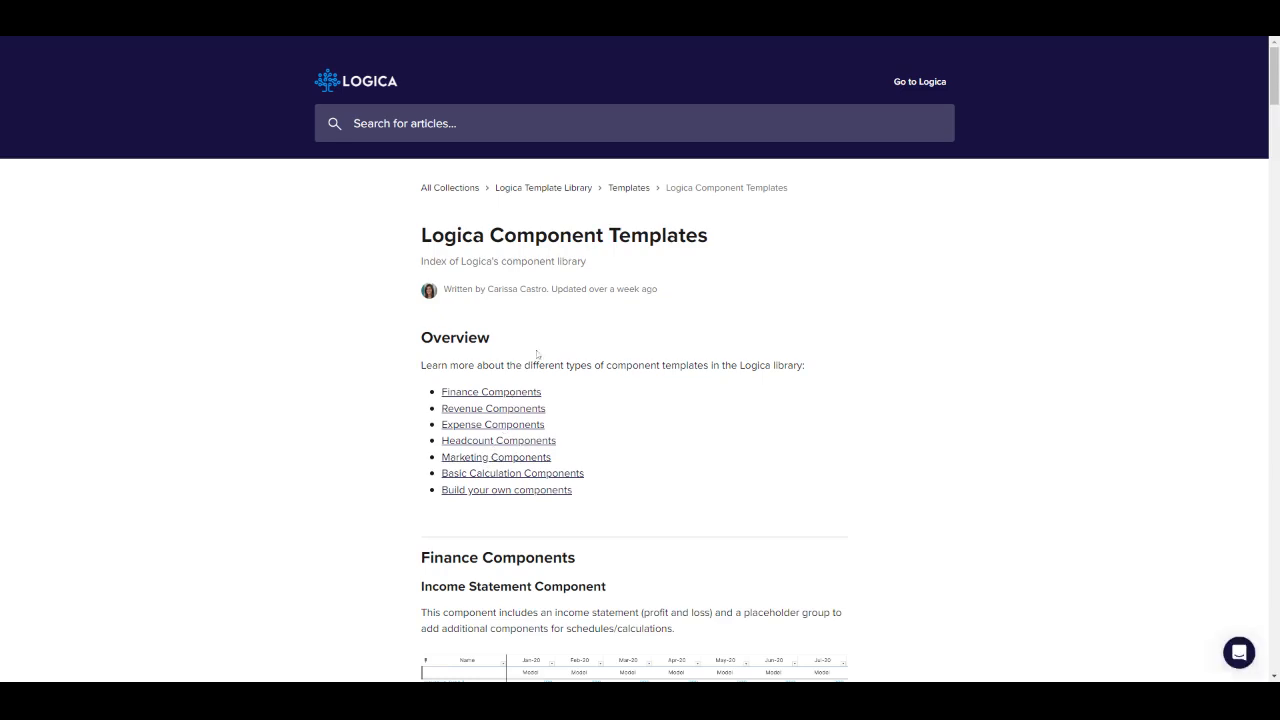
Step: Examine the component template descriptions from Finance Components through Revenue Components, including Revenue per Unit with COGS
scroll(657, 400, down, 4)
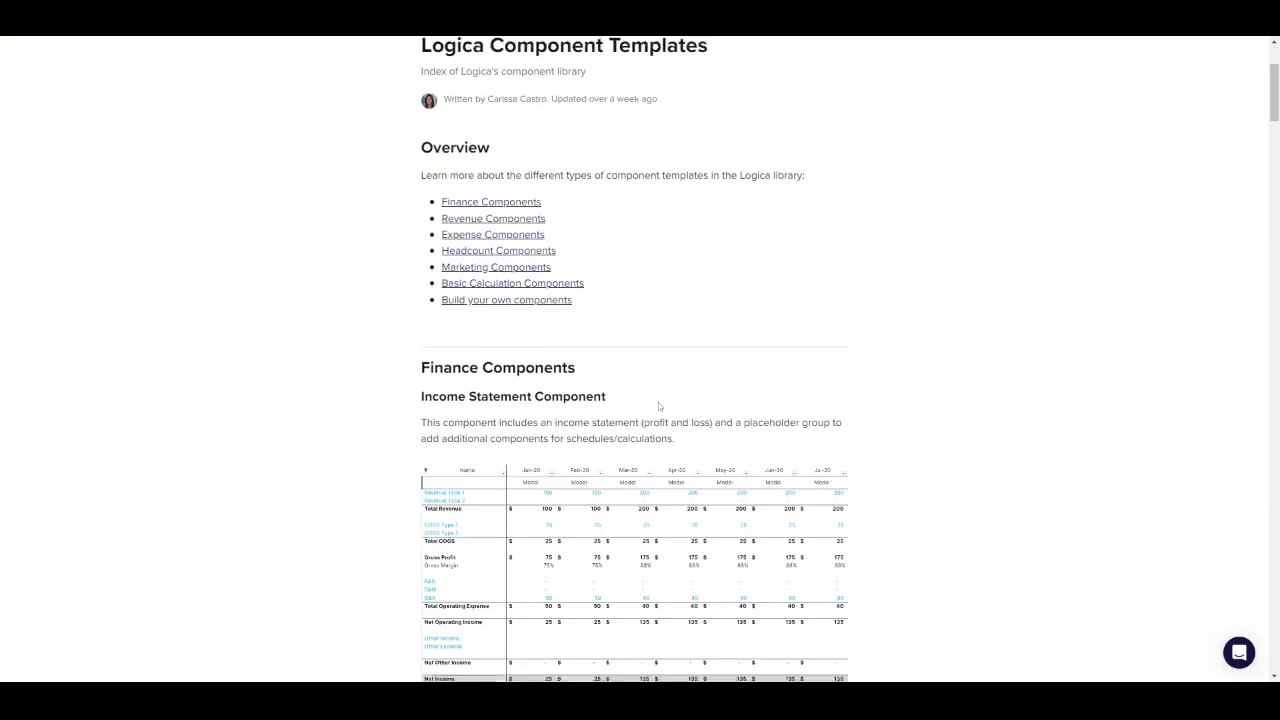
scroll(657, 410, down, 4)
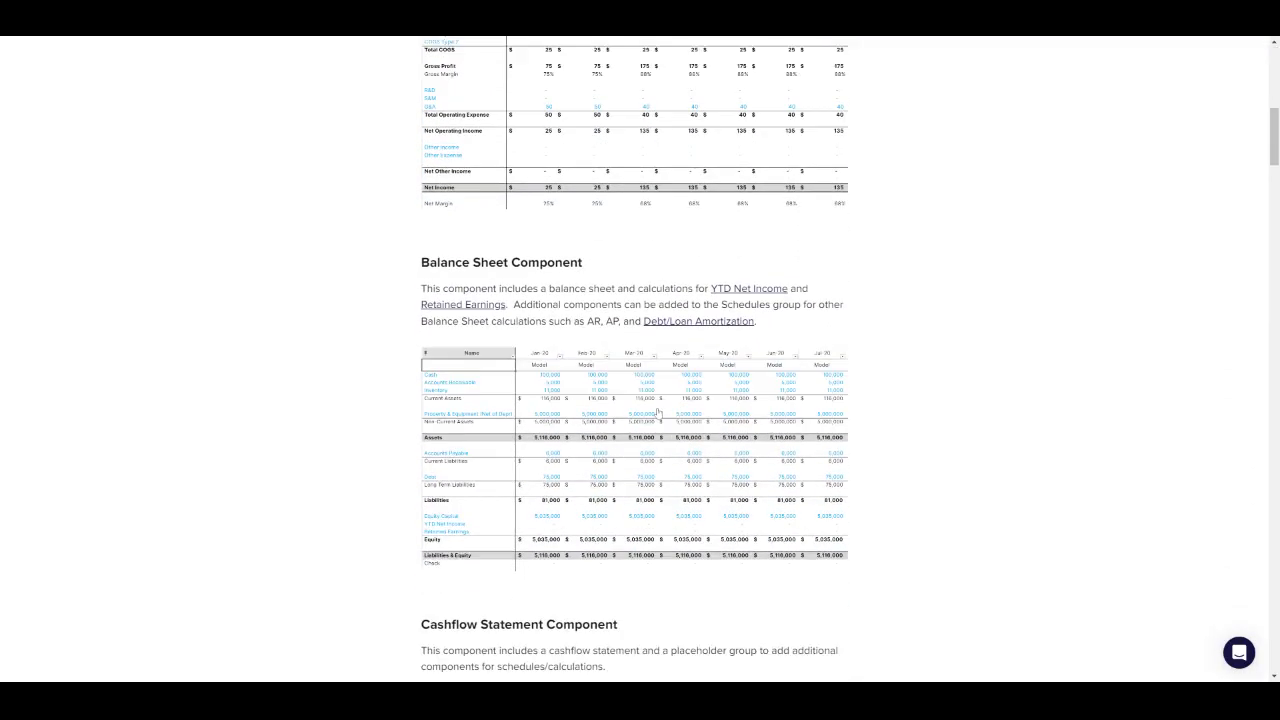
scroll(1031, 464, down, 4)
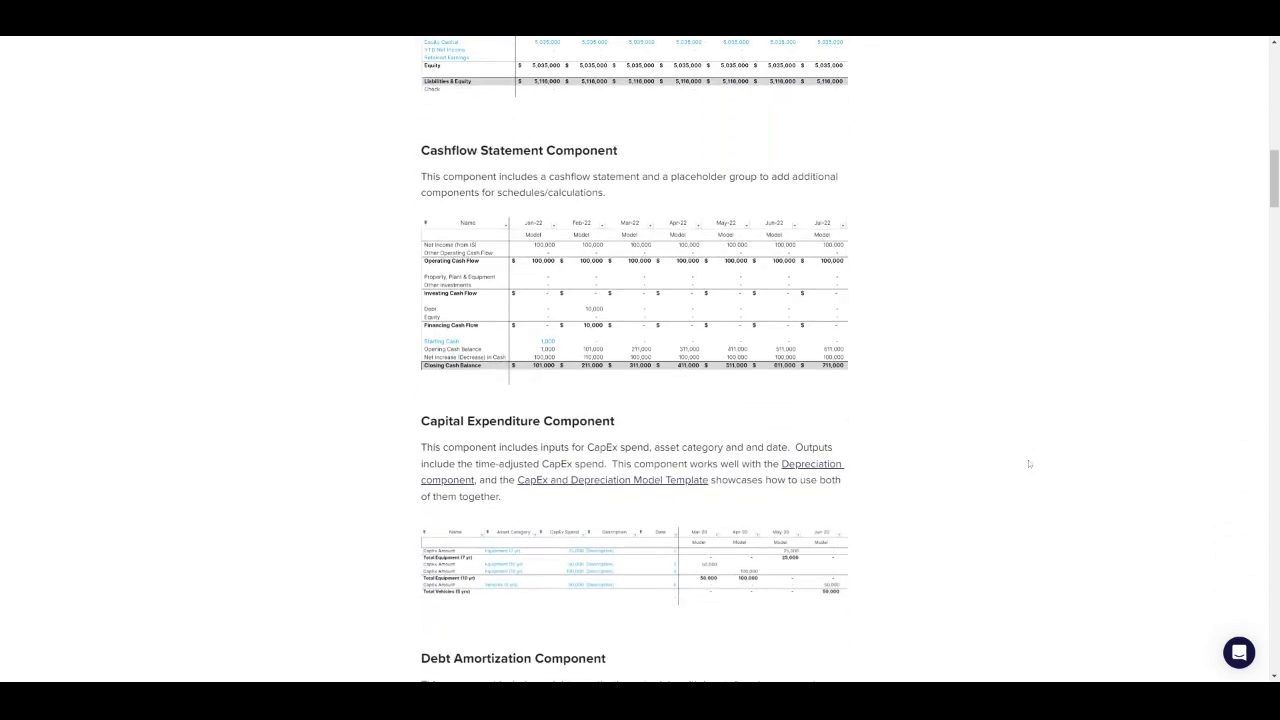
scroll(1029, 463, down, 1)
scroll(1029, 462, down, 7)
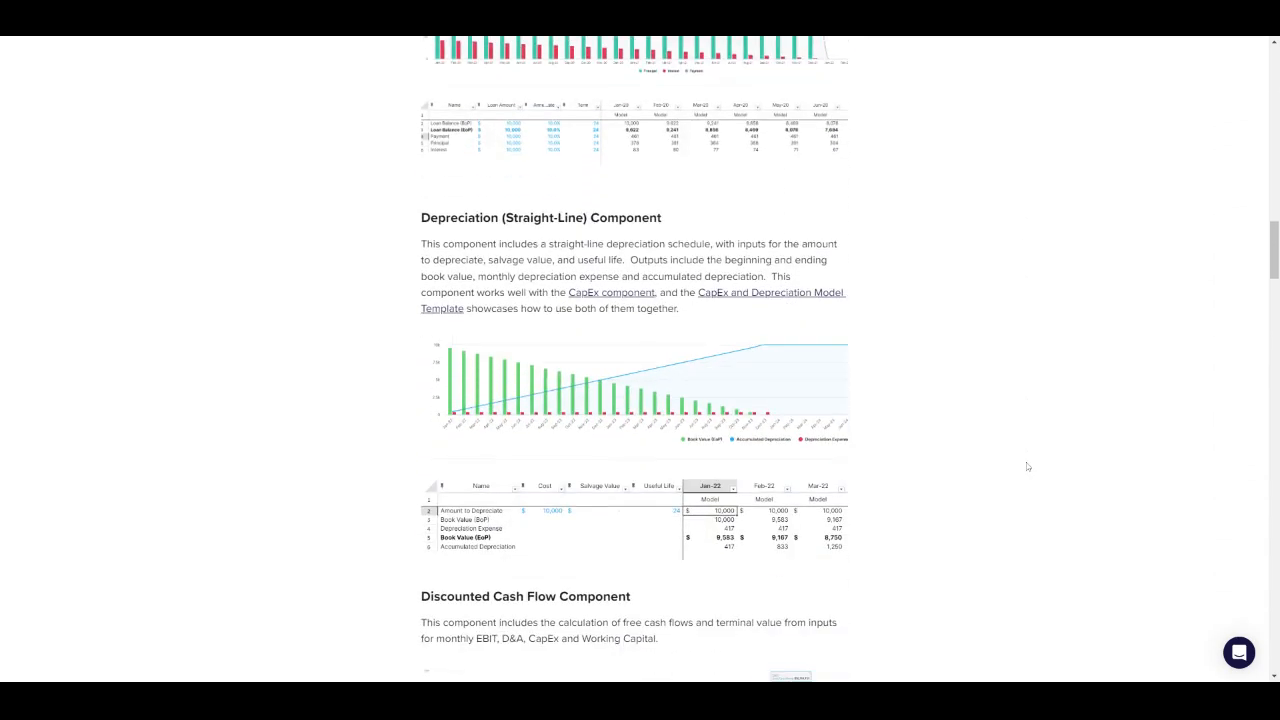
scroll(1027, 465, down, 7)
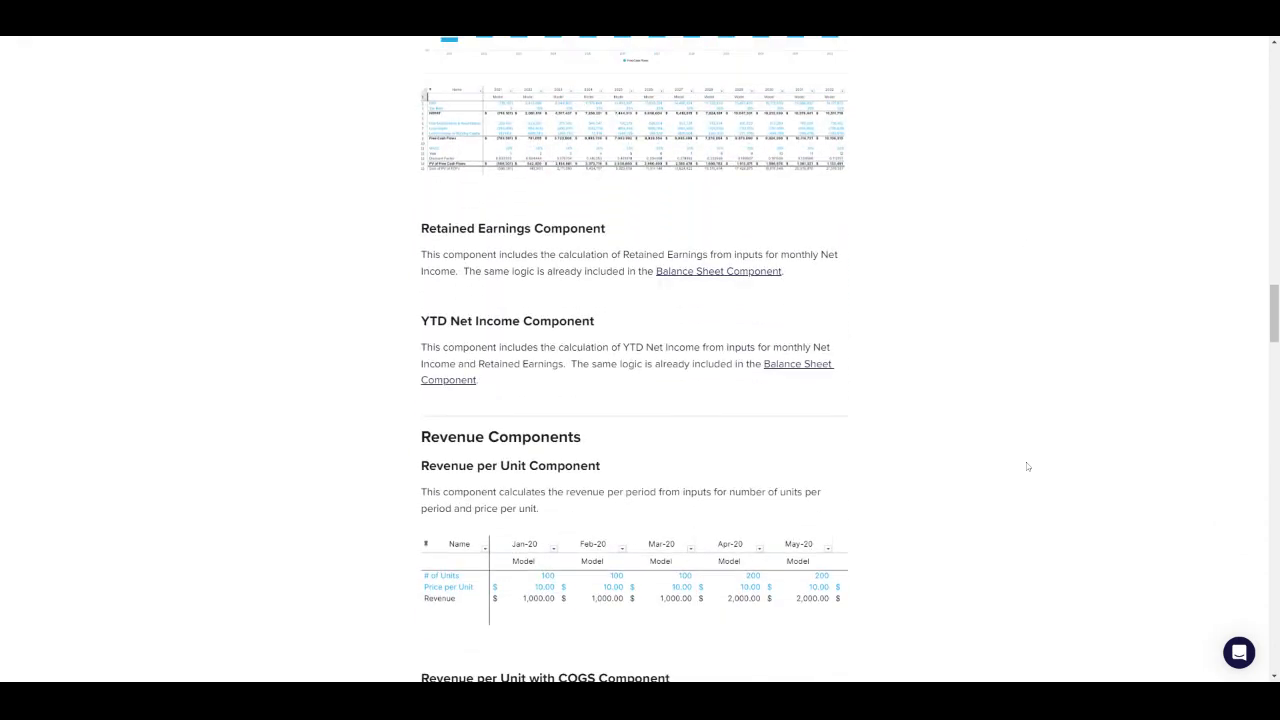
scroll(1027, 466, down, 5)
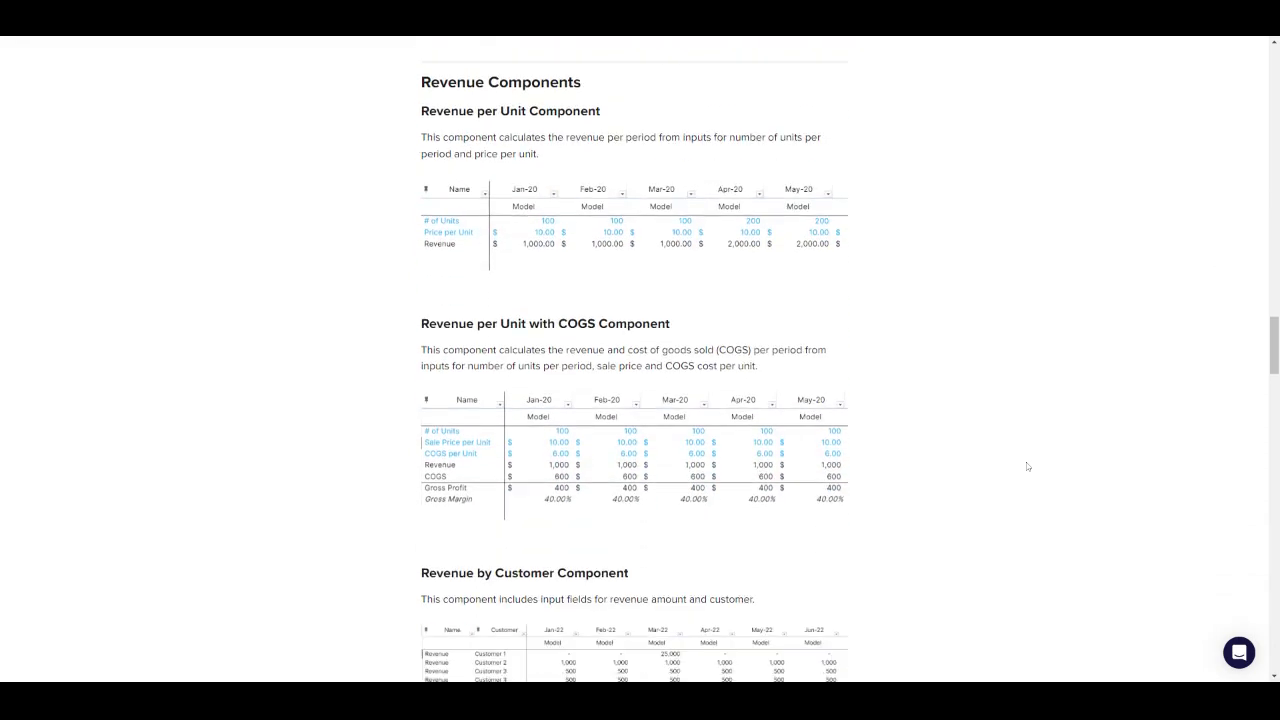
scroll(1027, 466, up, 1)
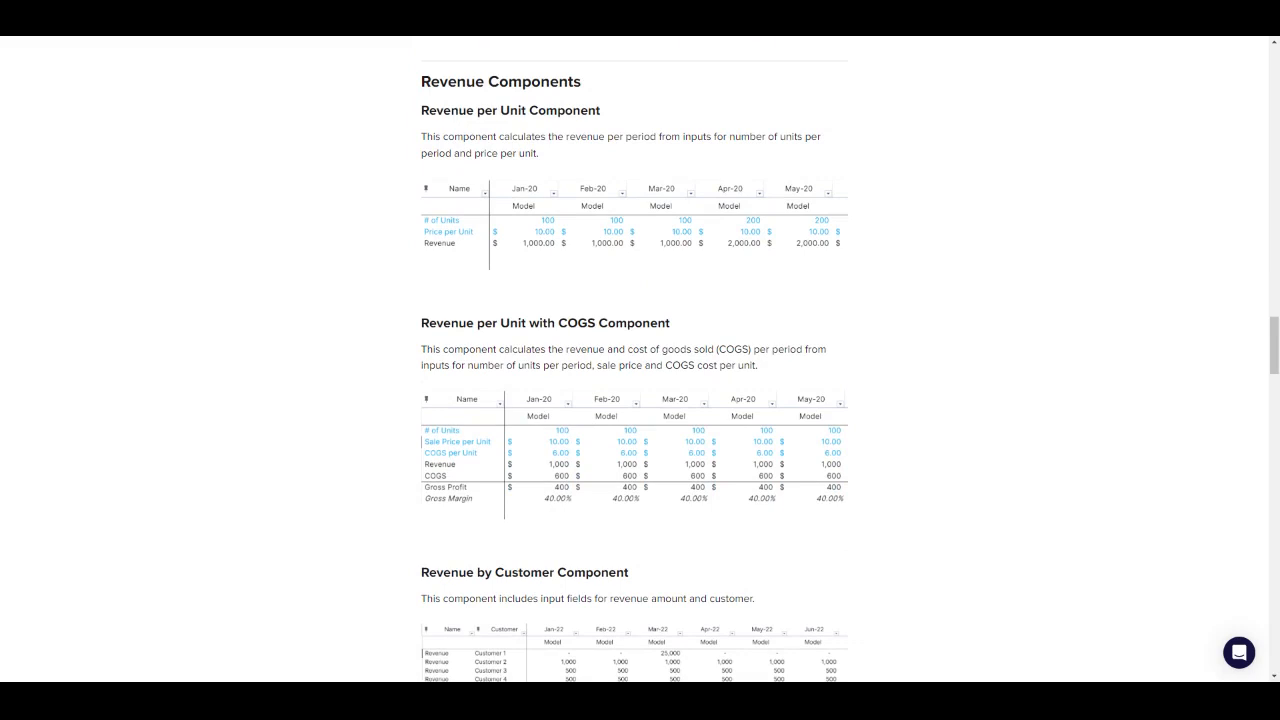